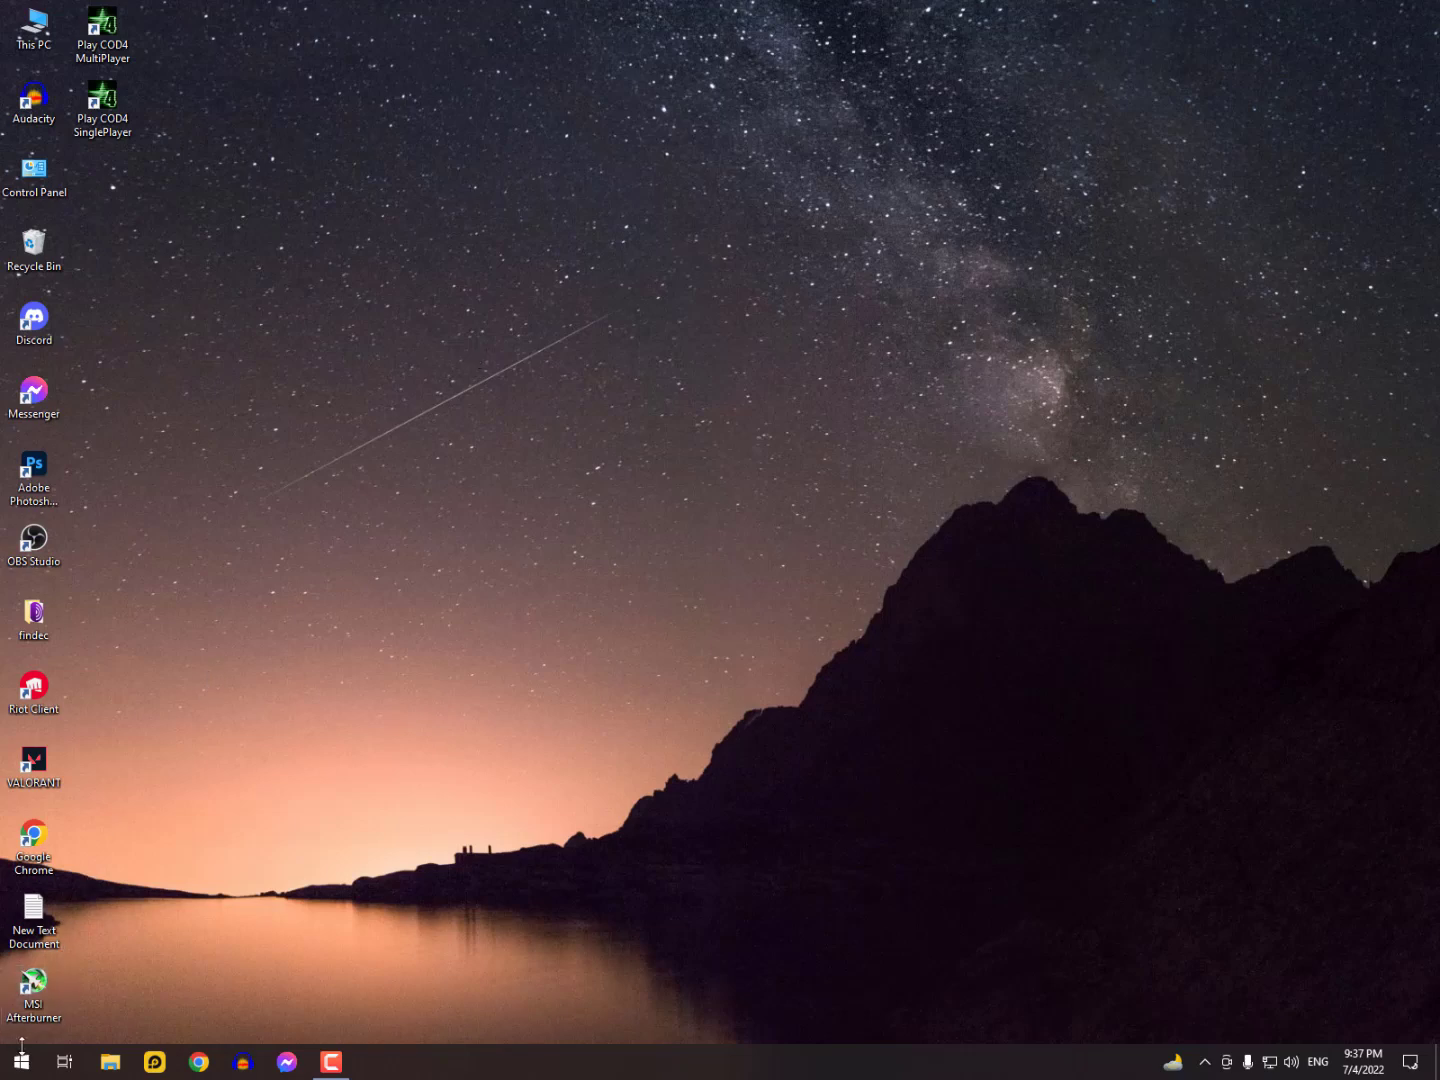
- Launch Windows Security from Settings > Update & Security > Windows Security
click(21, 1060)
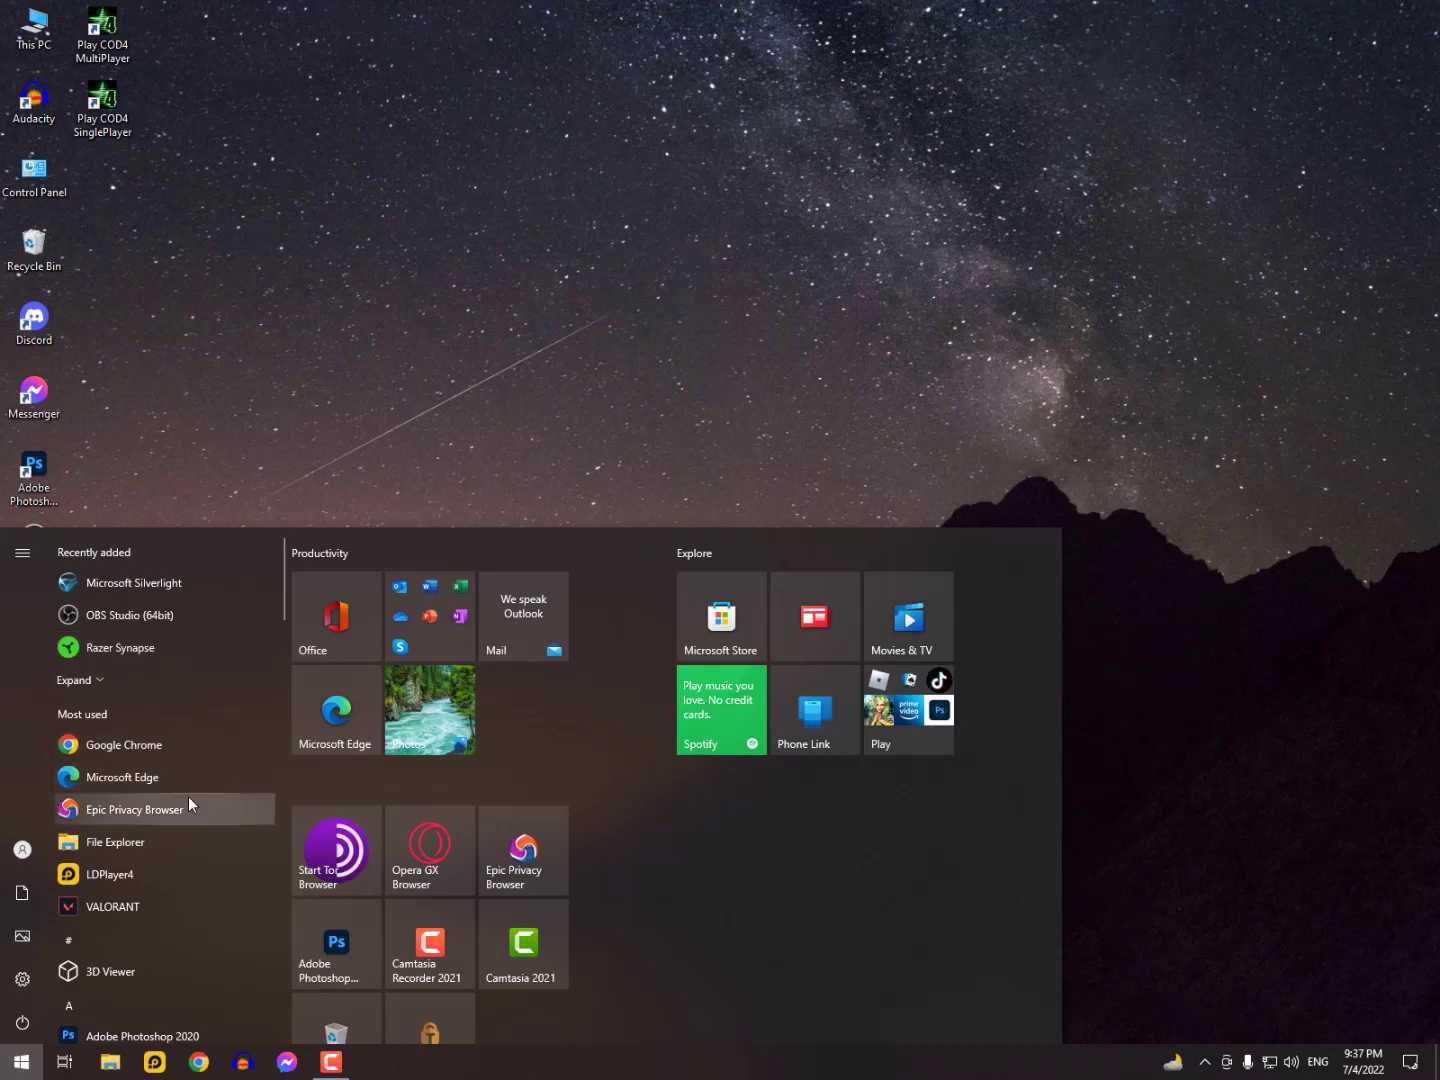
click(22, 979)
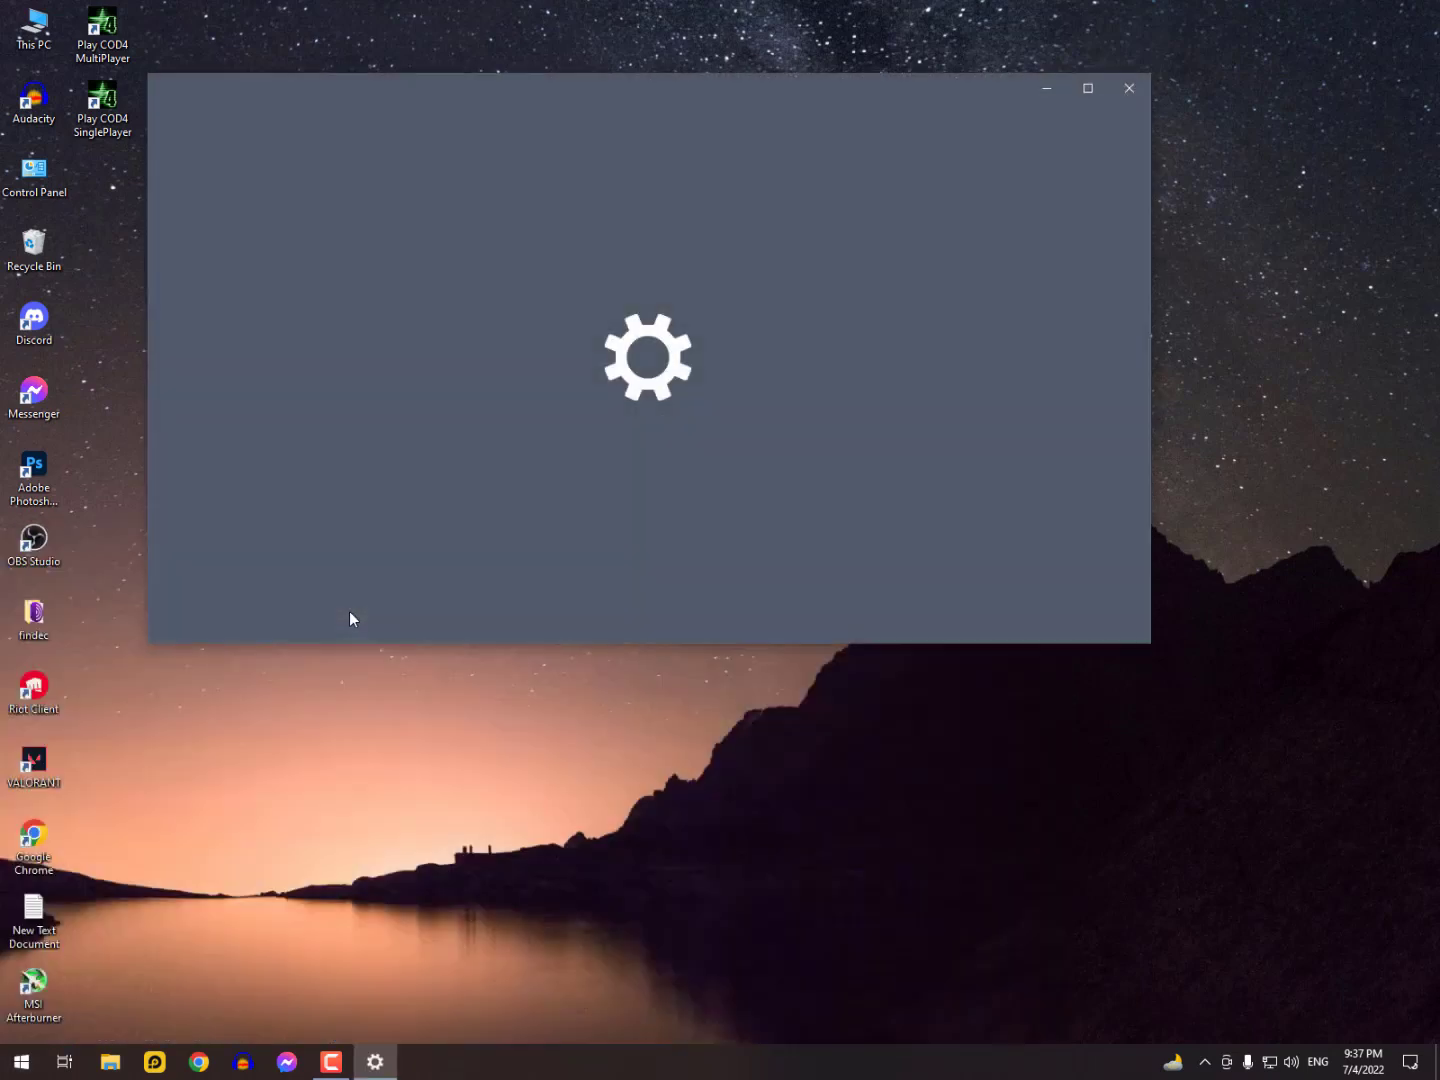
scroll(483, 508, down, 1)
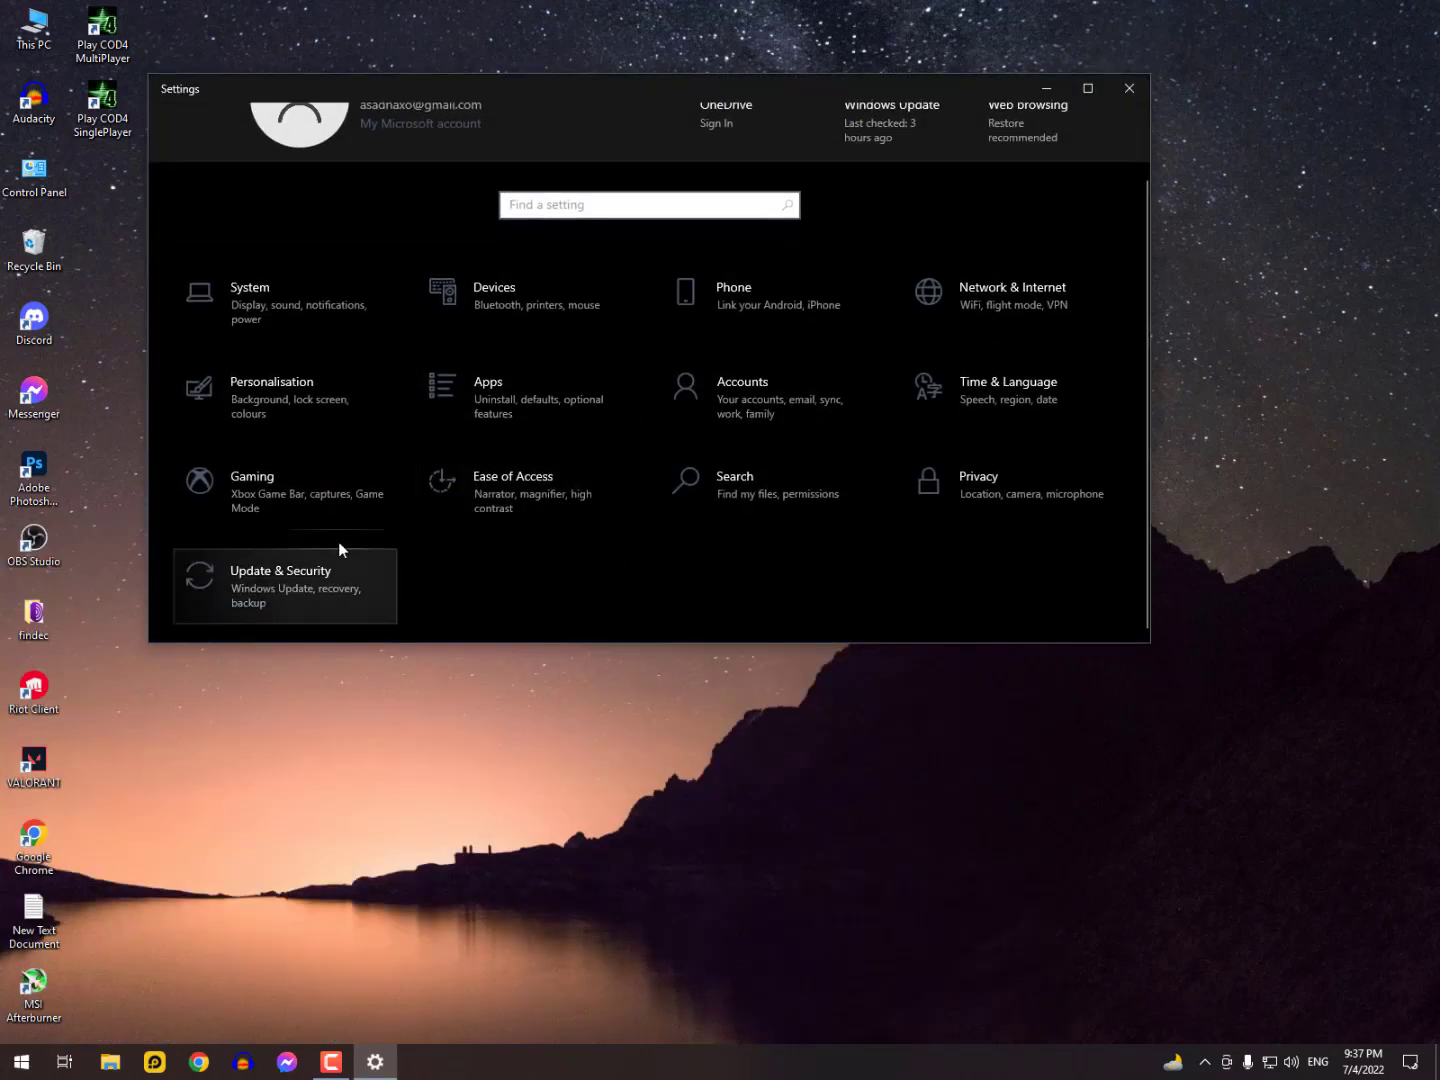
scroll(517, 461, up, 1)
scroll(554, 423, down, 1)
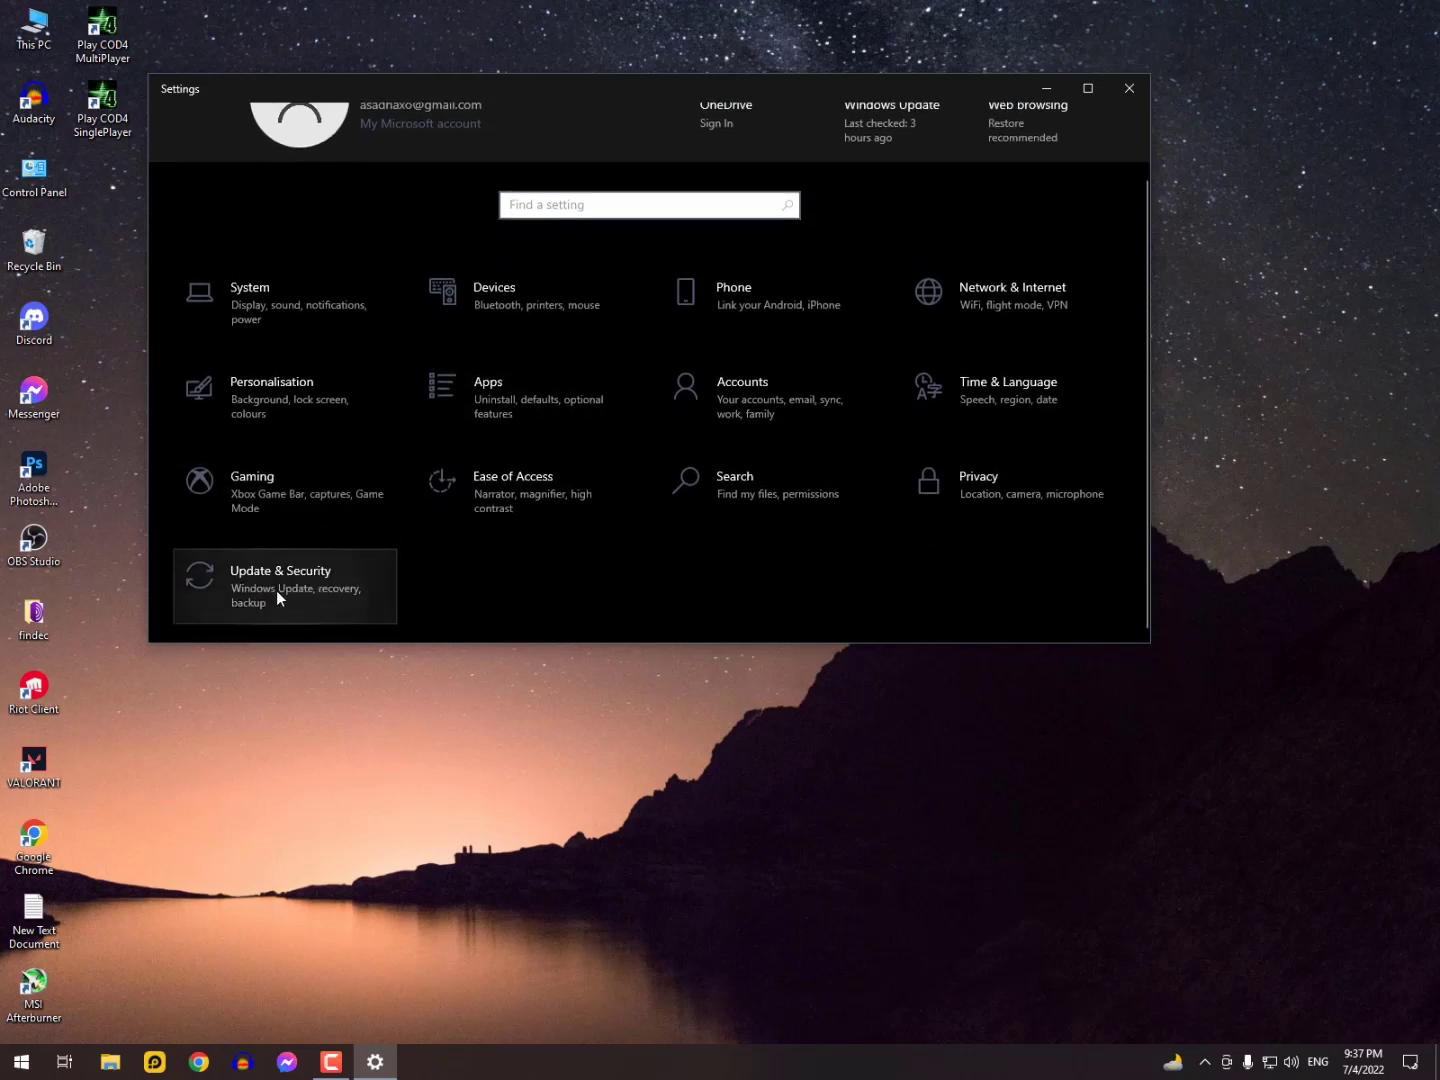
click(323, 594)
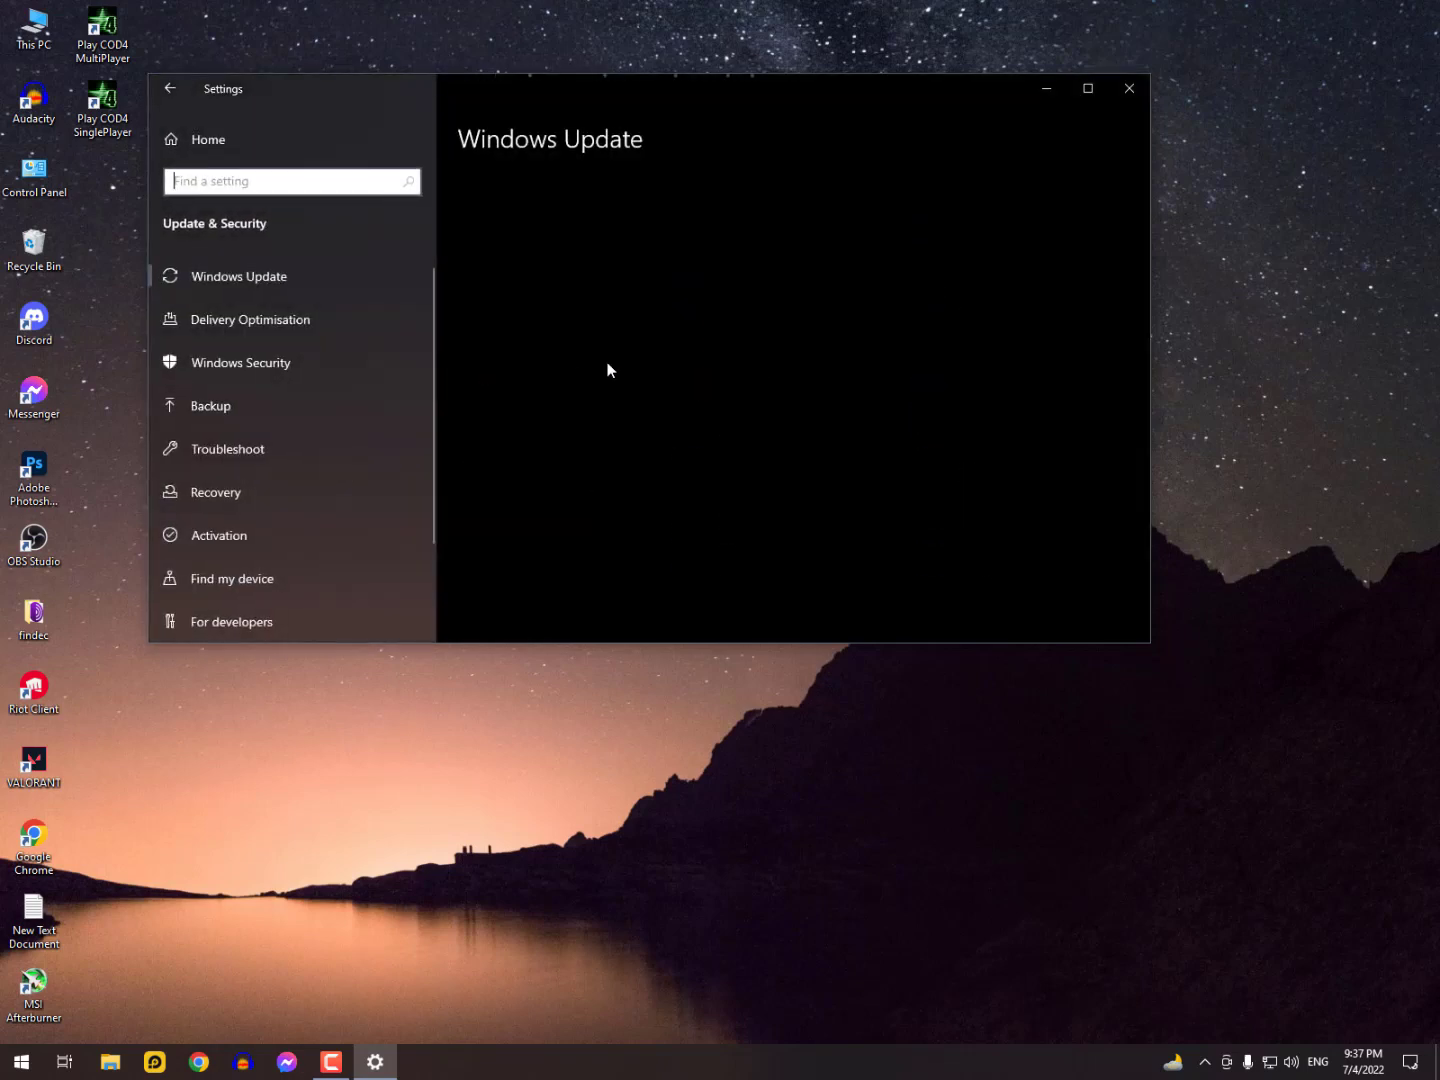
click(281, 366)
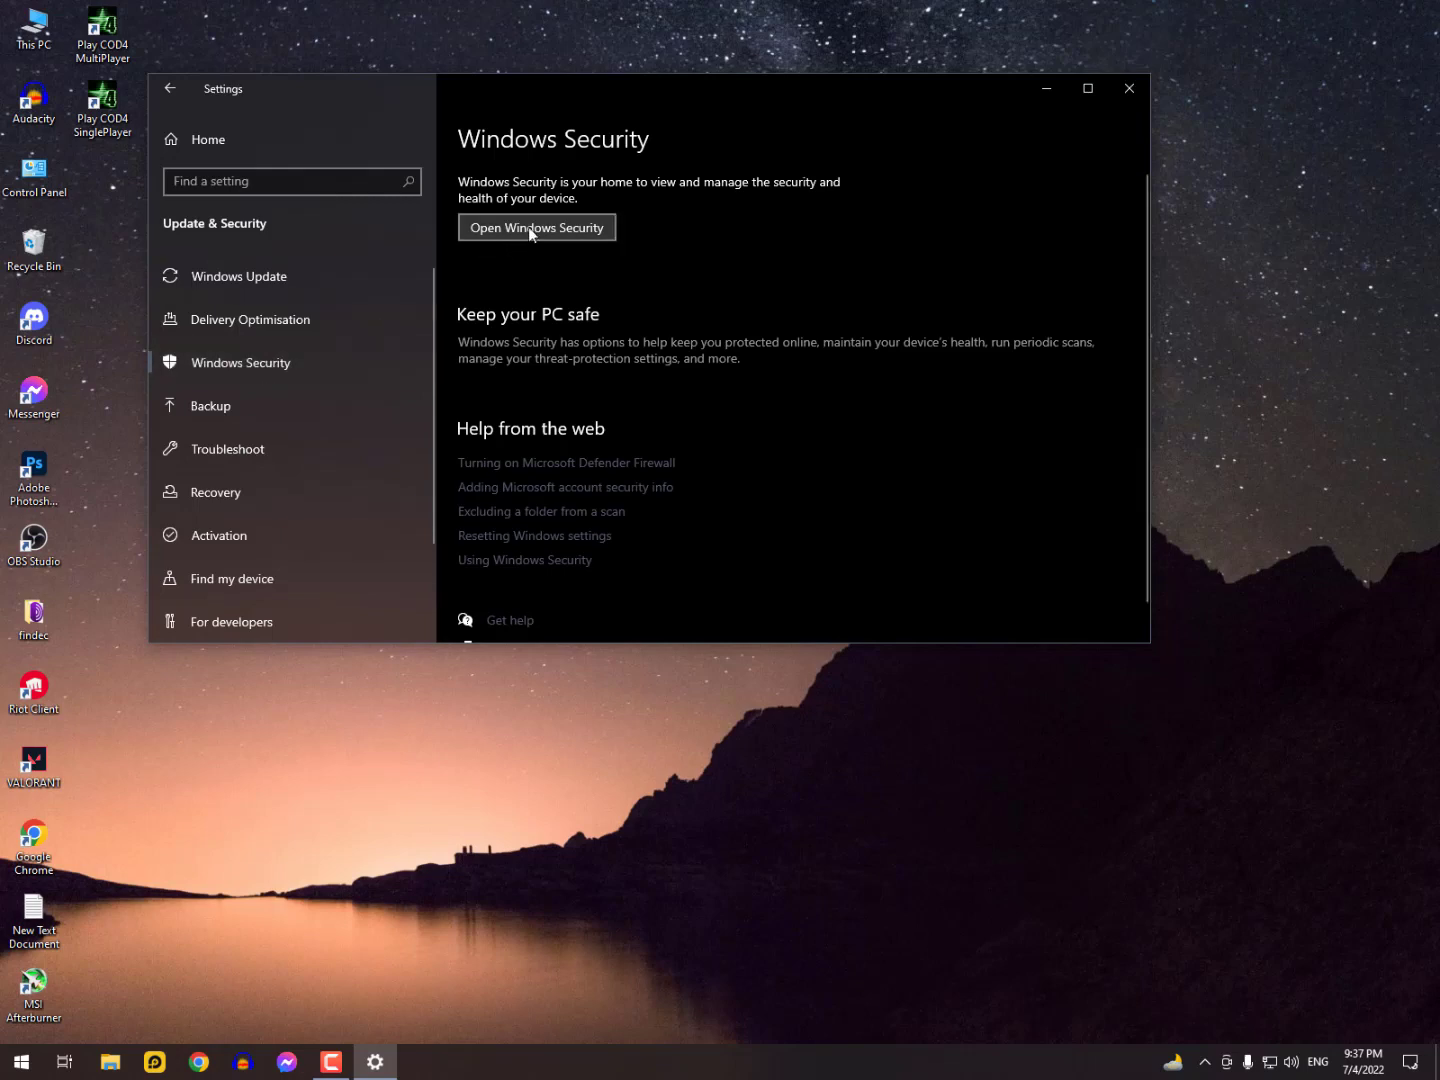
click(580, 233)
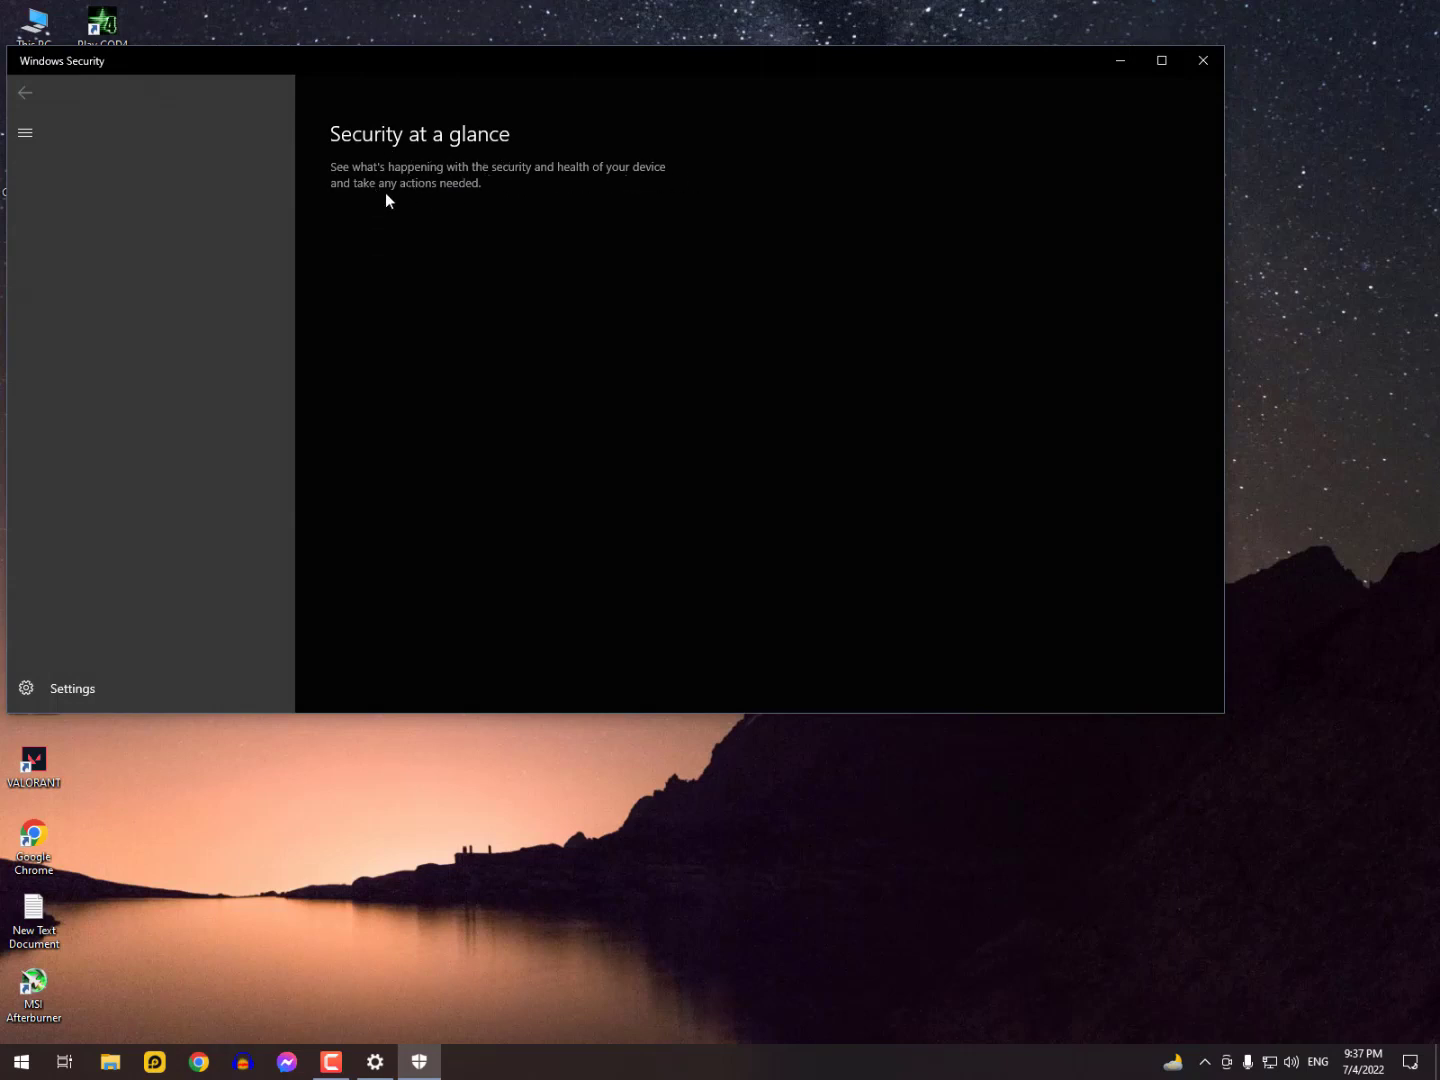
- Close Windows Security and Settings, then empty the Recycle Bin
click(1215, 63)
click(1121, 90)
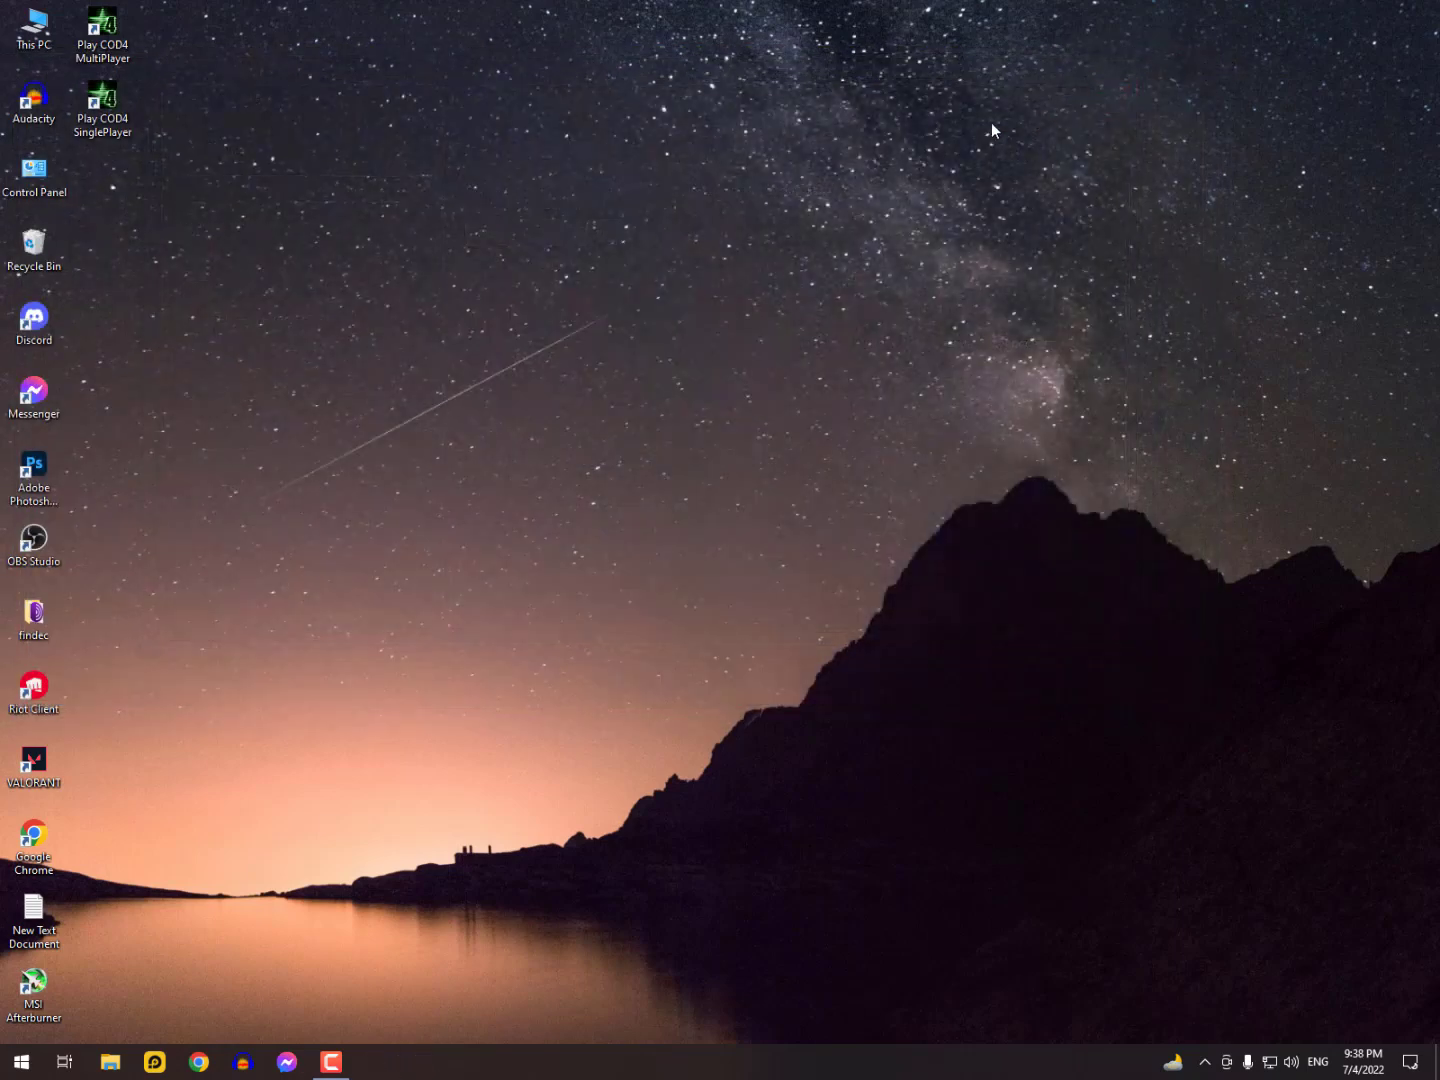
right_click(31, 249)
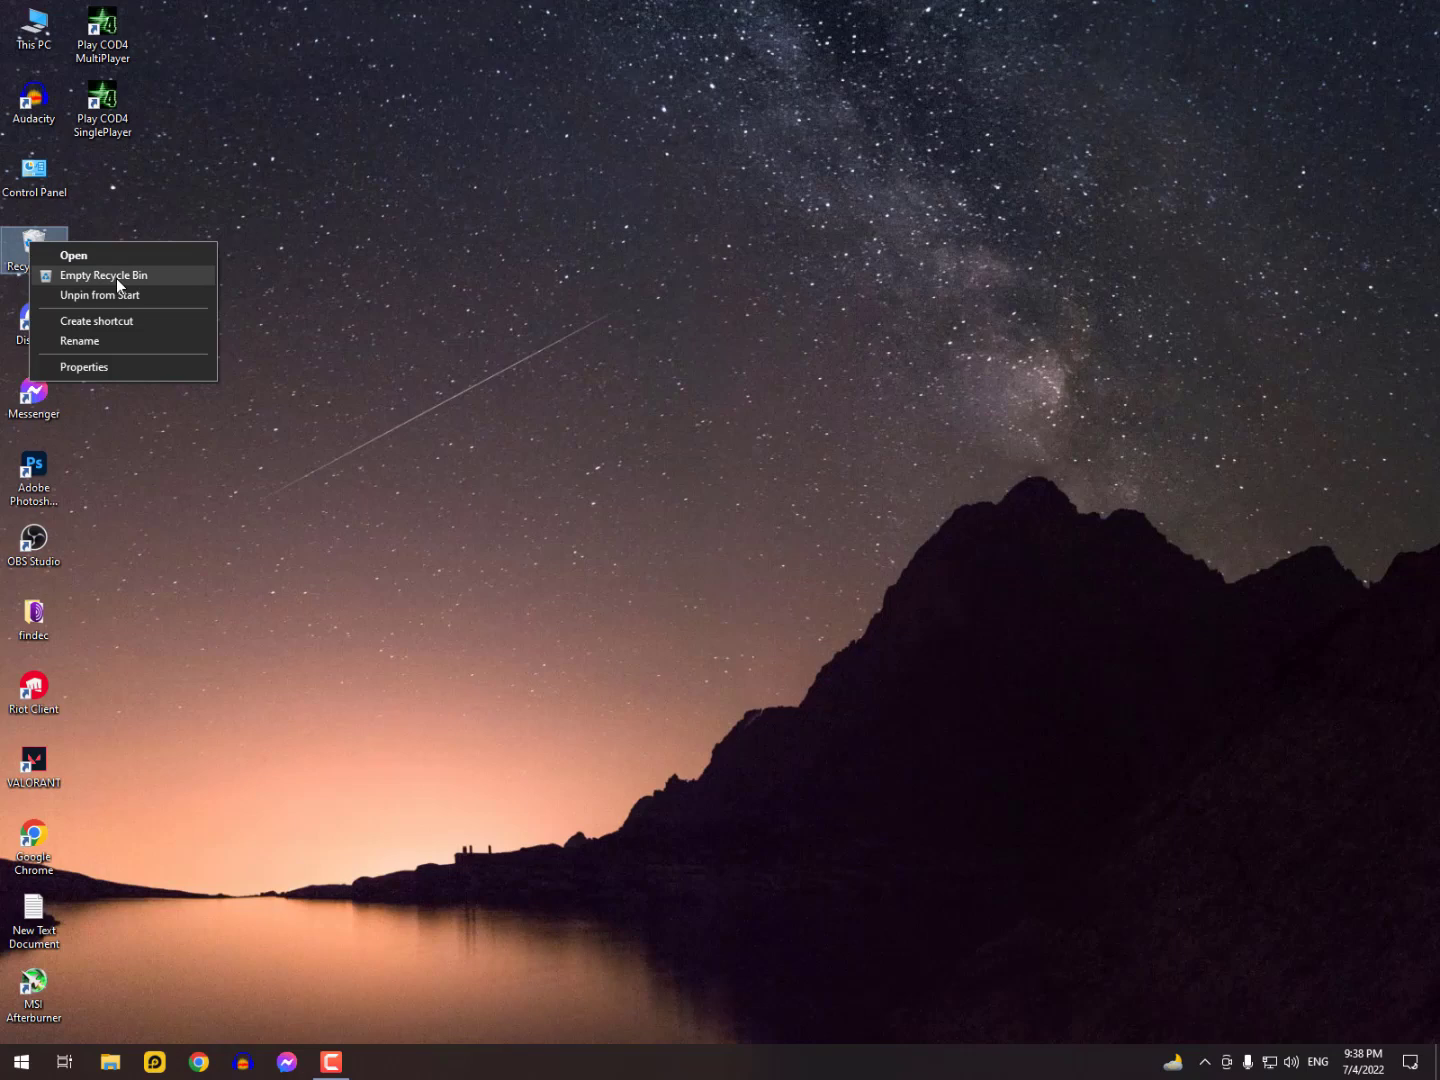
click(116, 278)
click(782, 548)
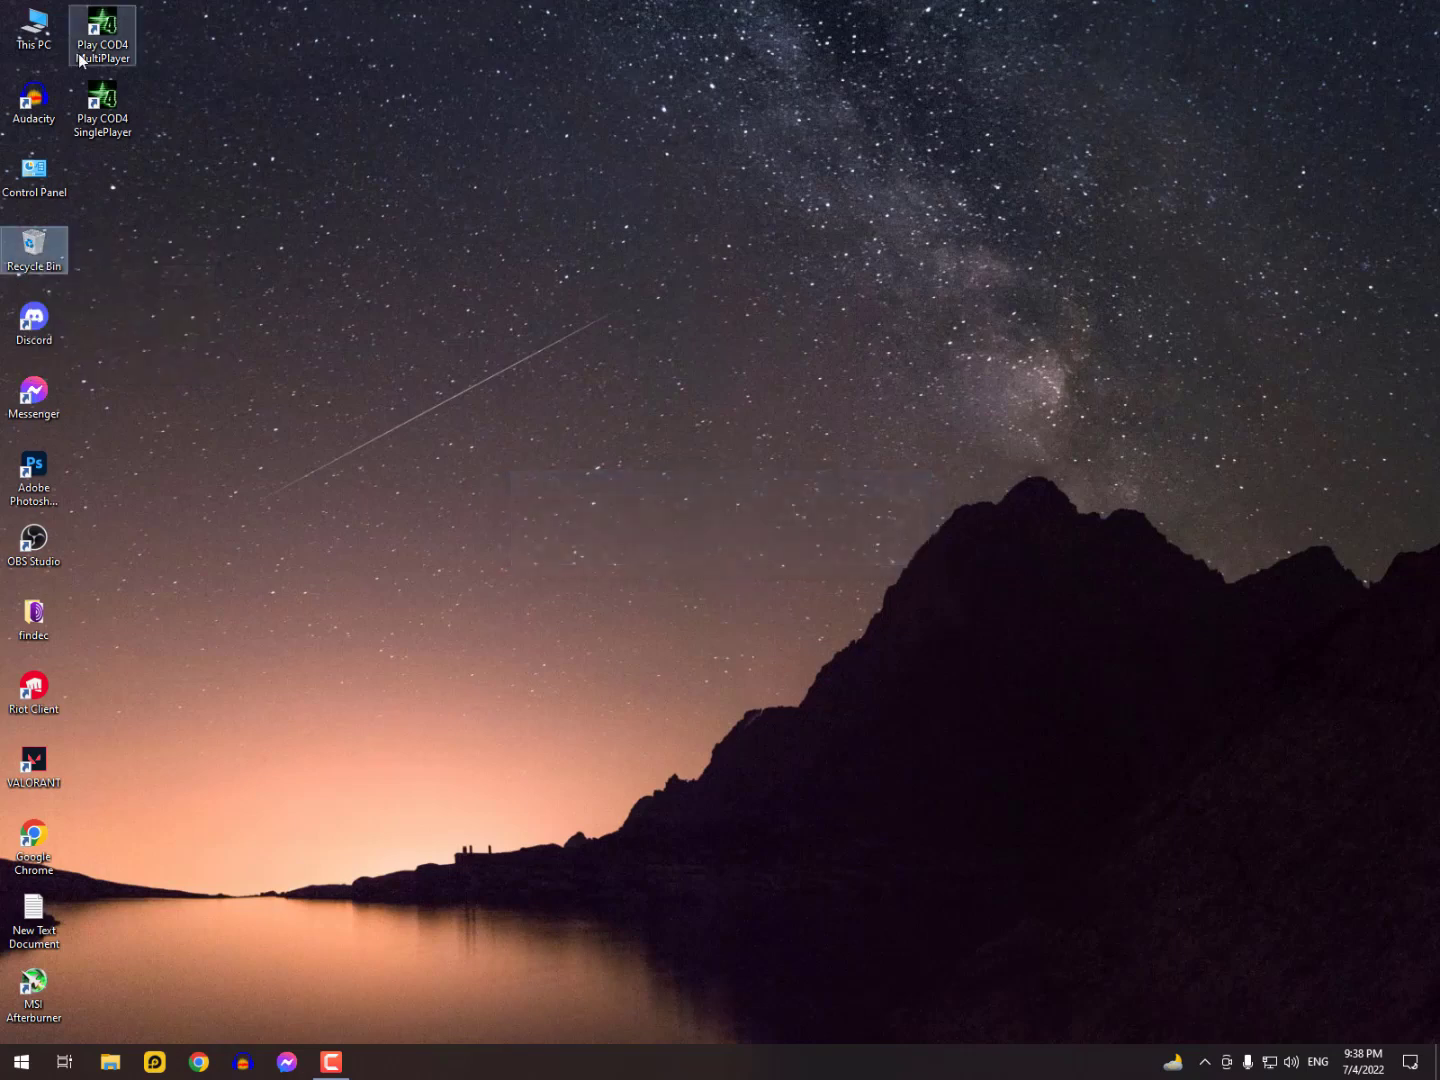
- Browse to Downloads\Compressed holding the SecurityHealthService .exe and .reg archives
double_click(32, 25)
click(201, 253)
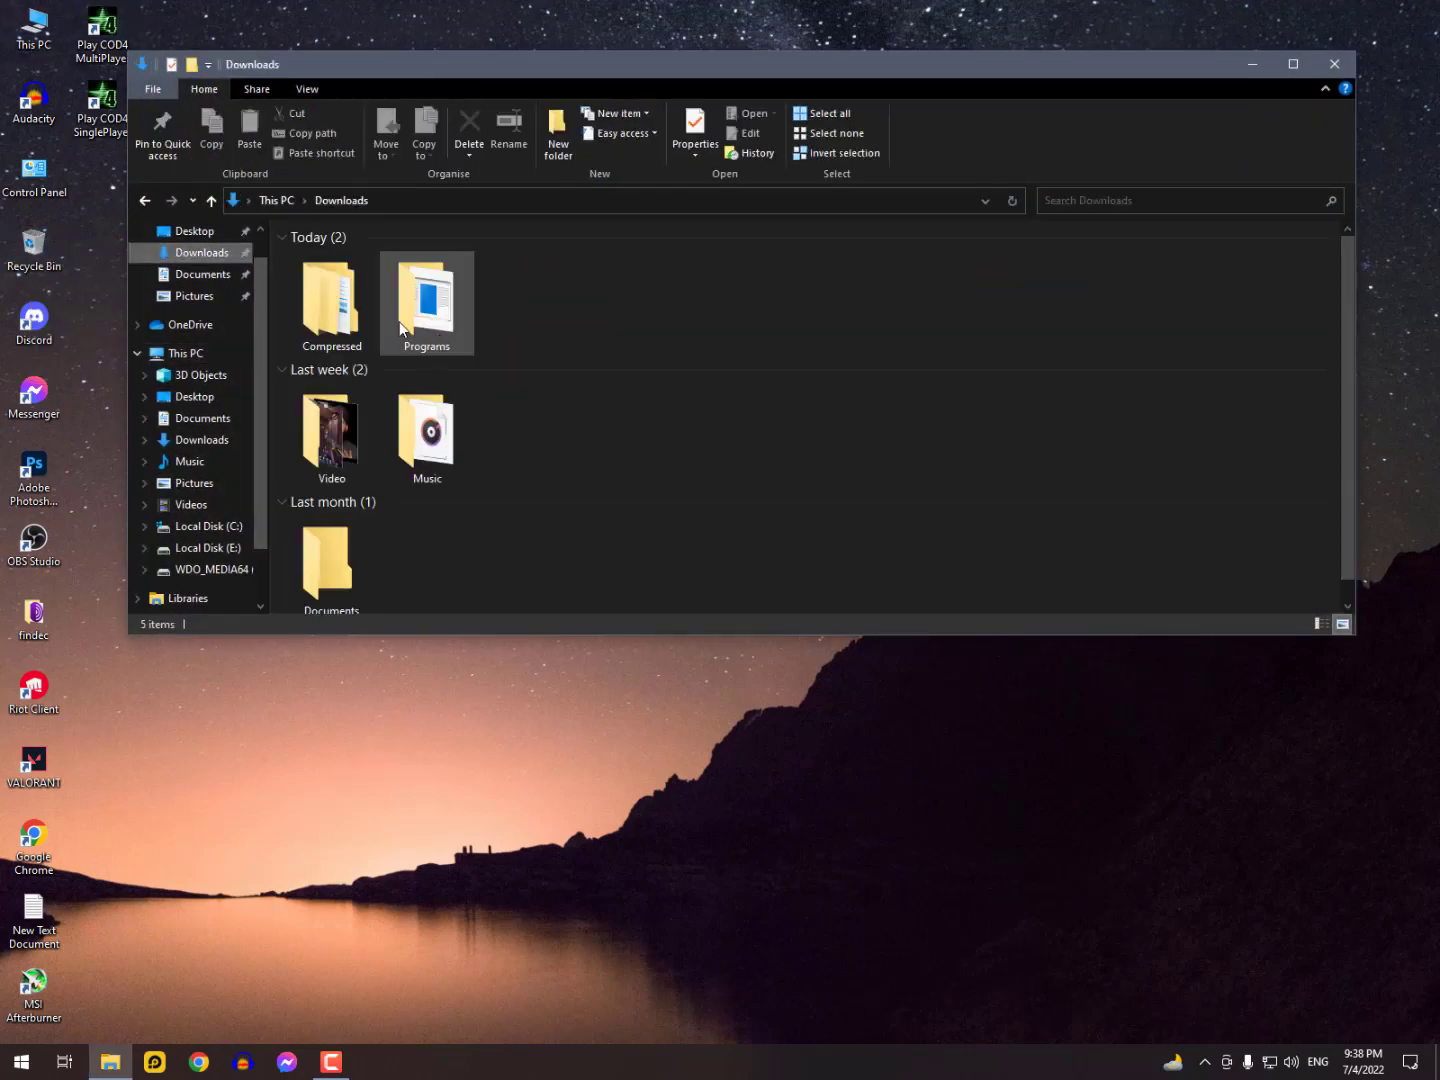
double_click(343, 311)
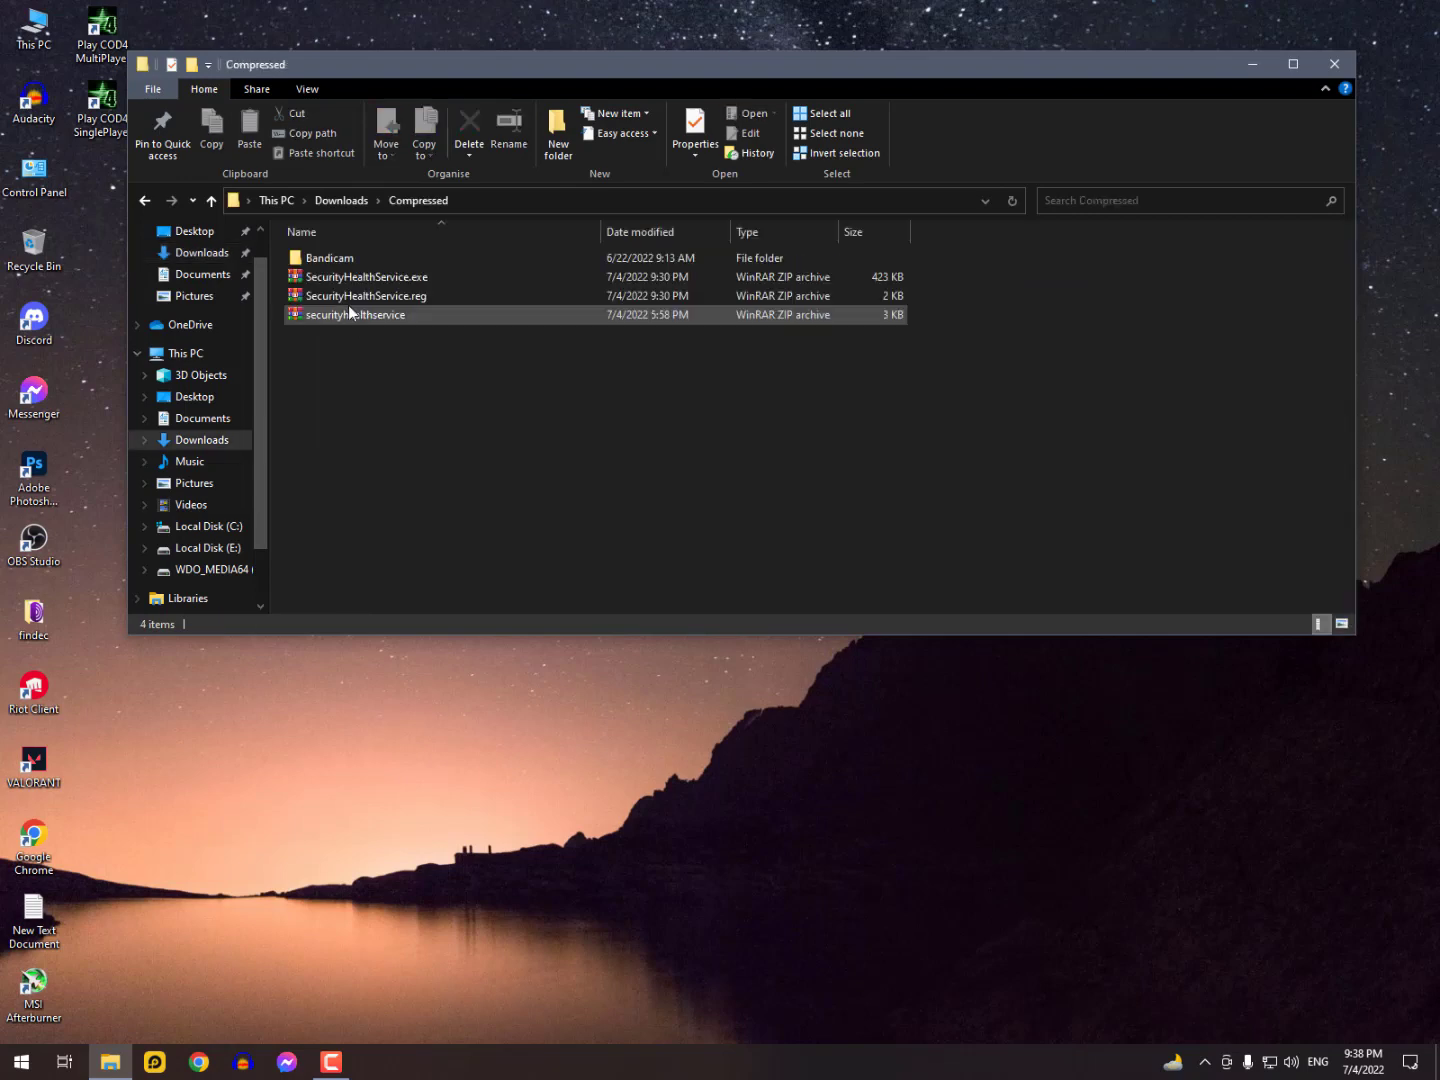
click(393, 279)
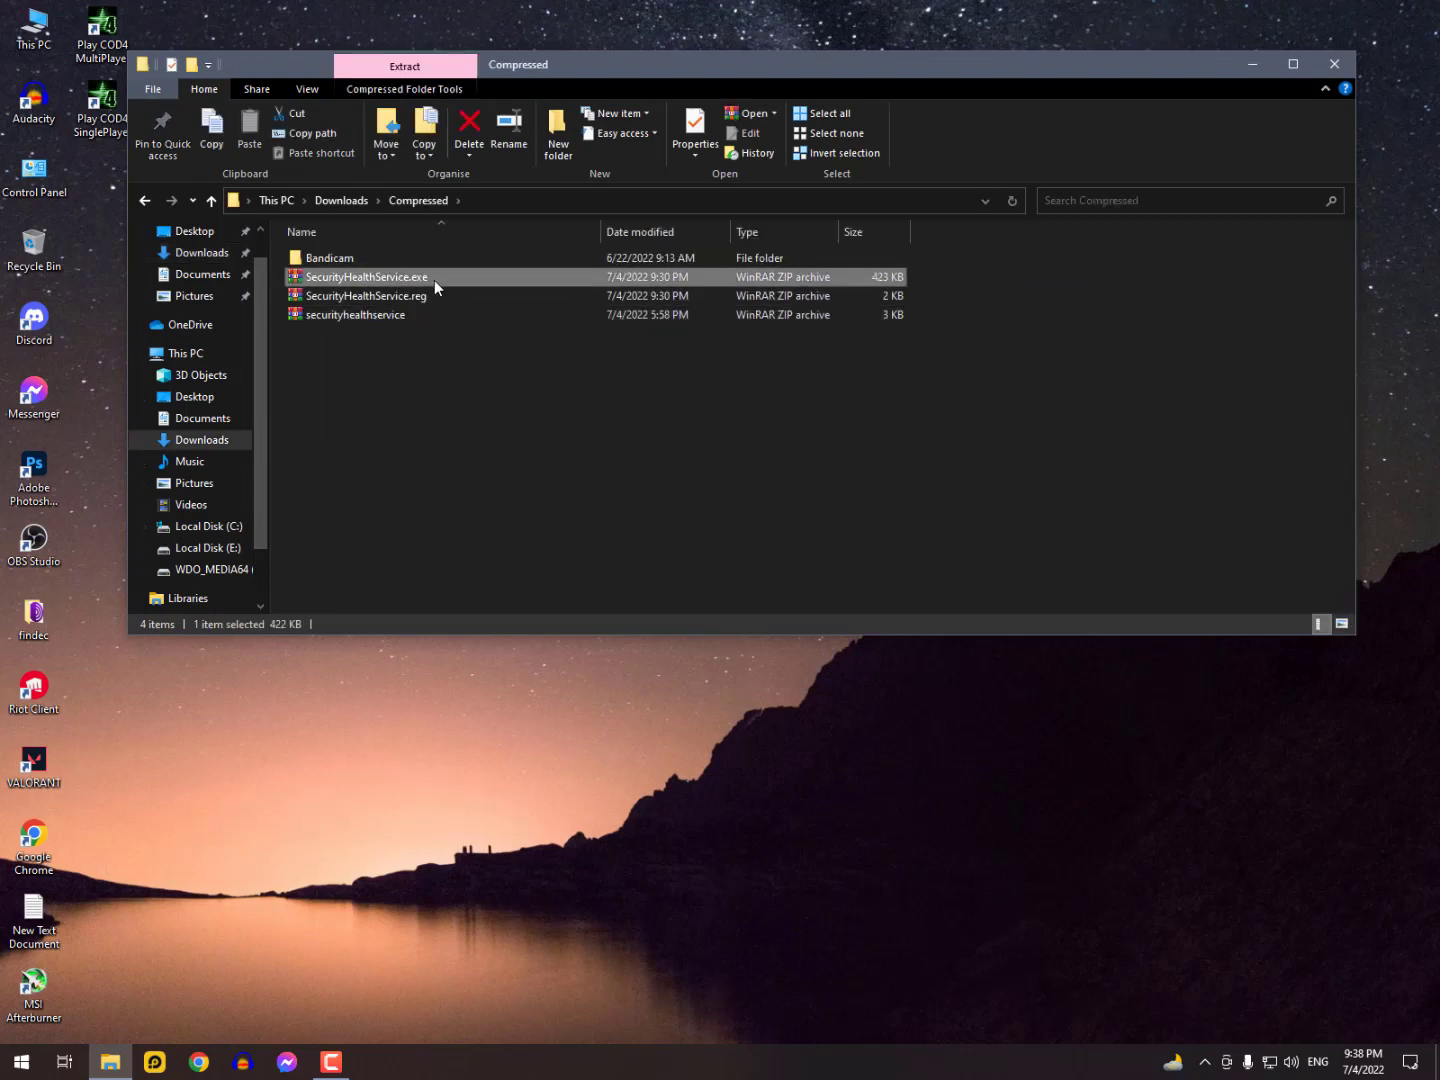
mouse_move(367, 277)
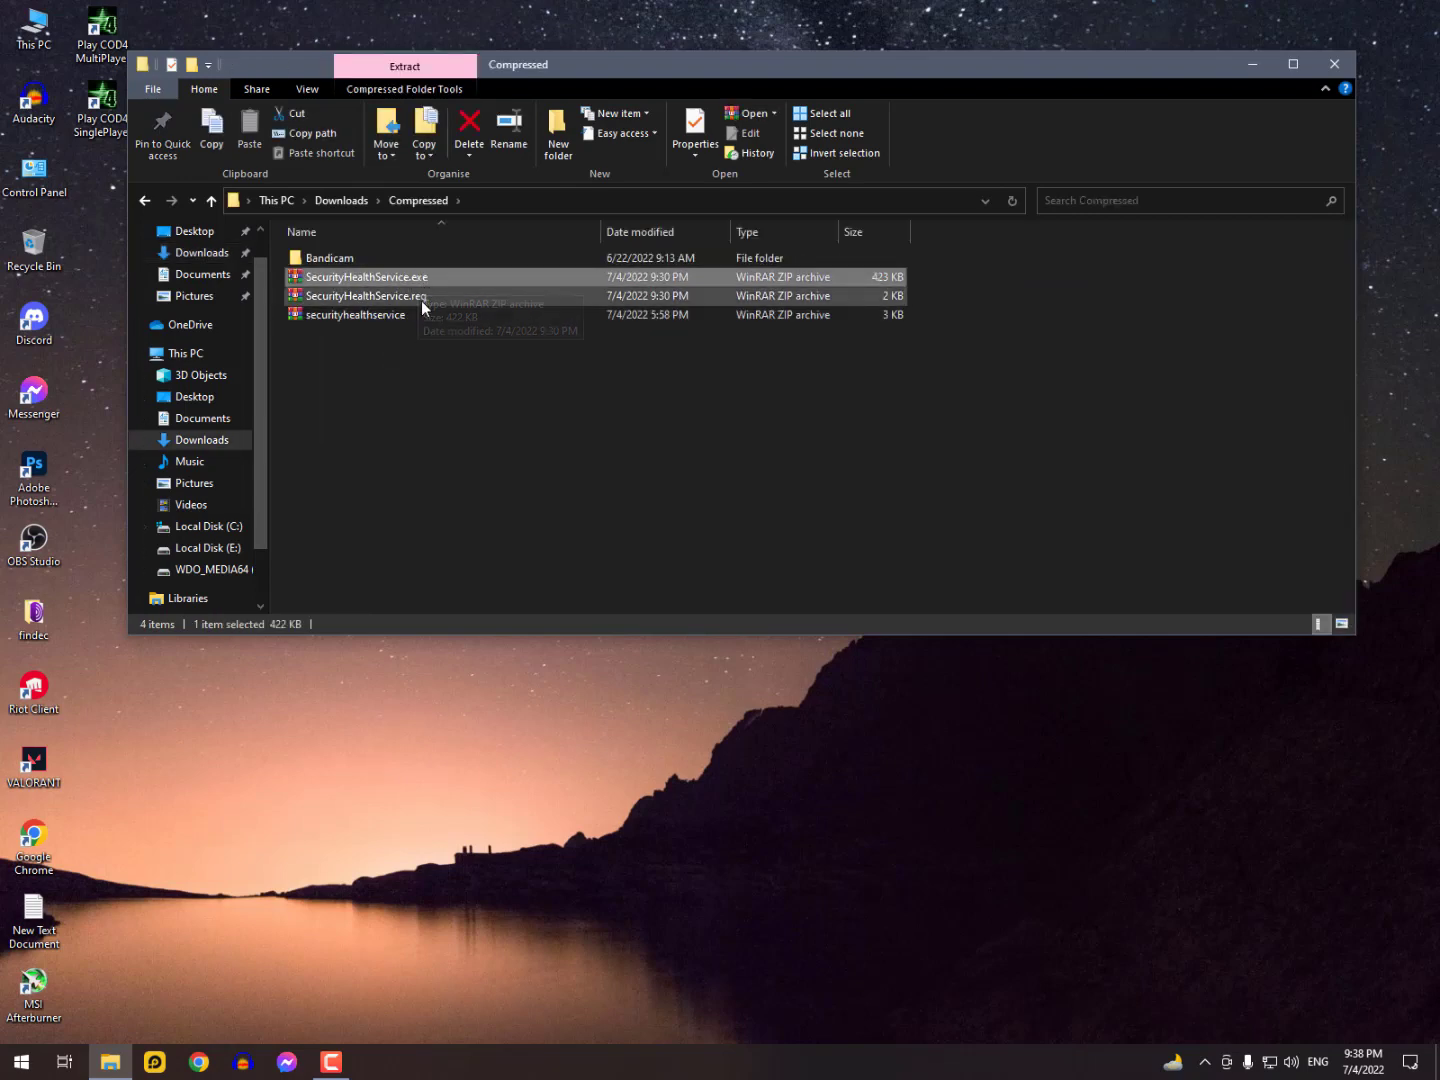
click(421, 300)
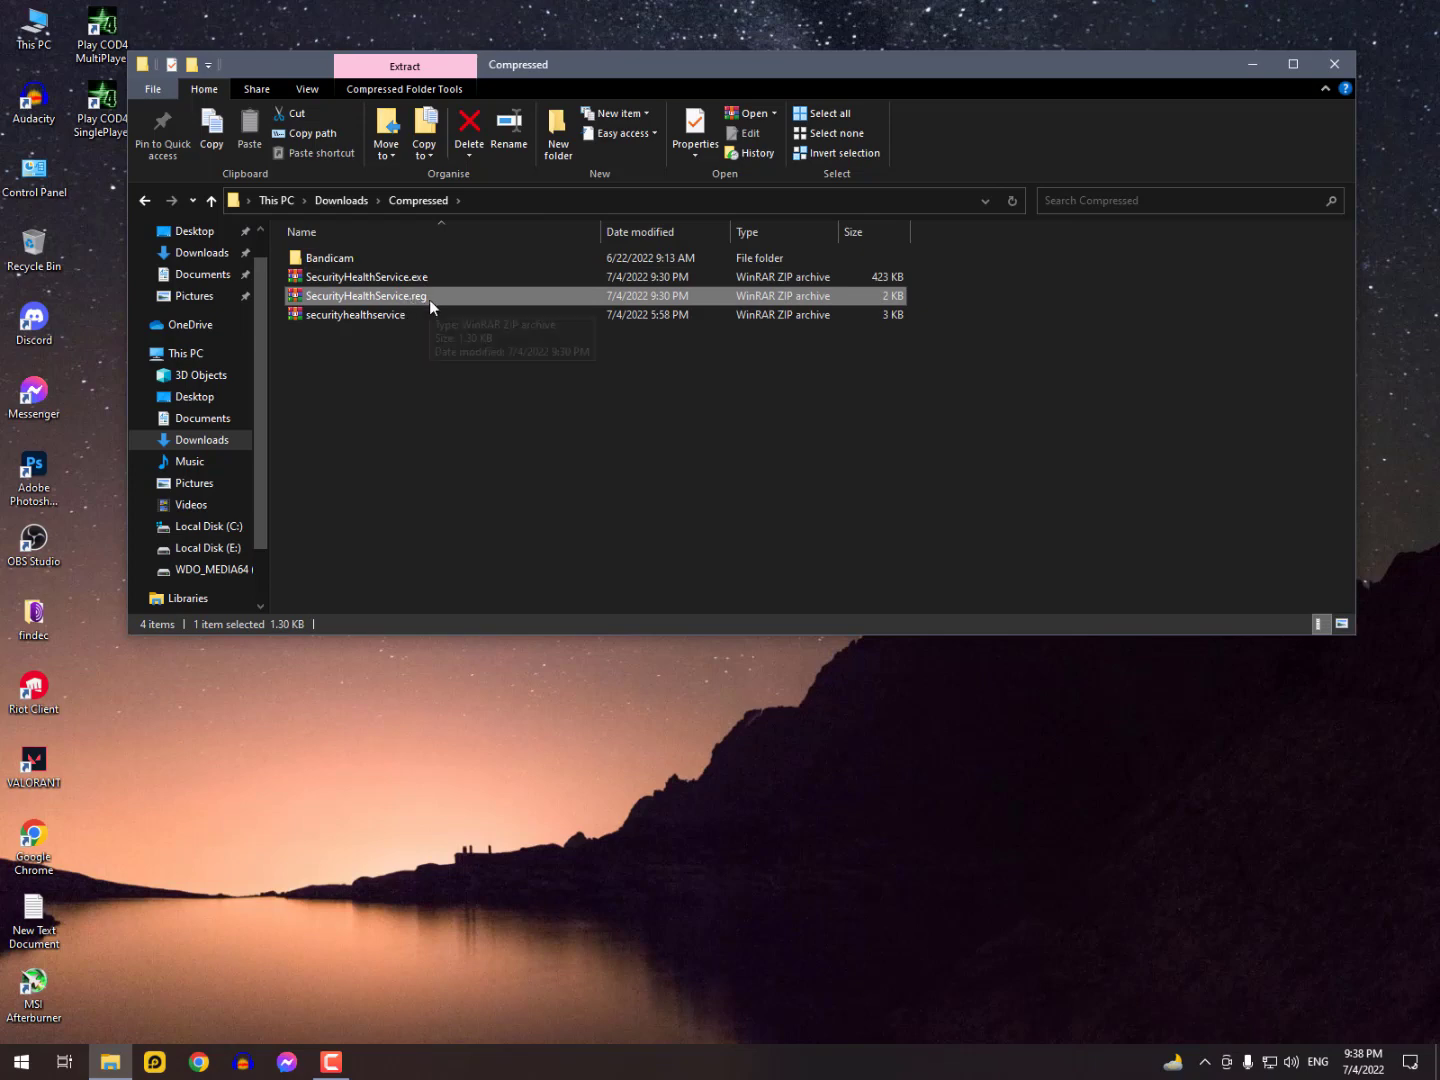
click(429, 360)
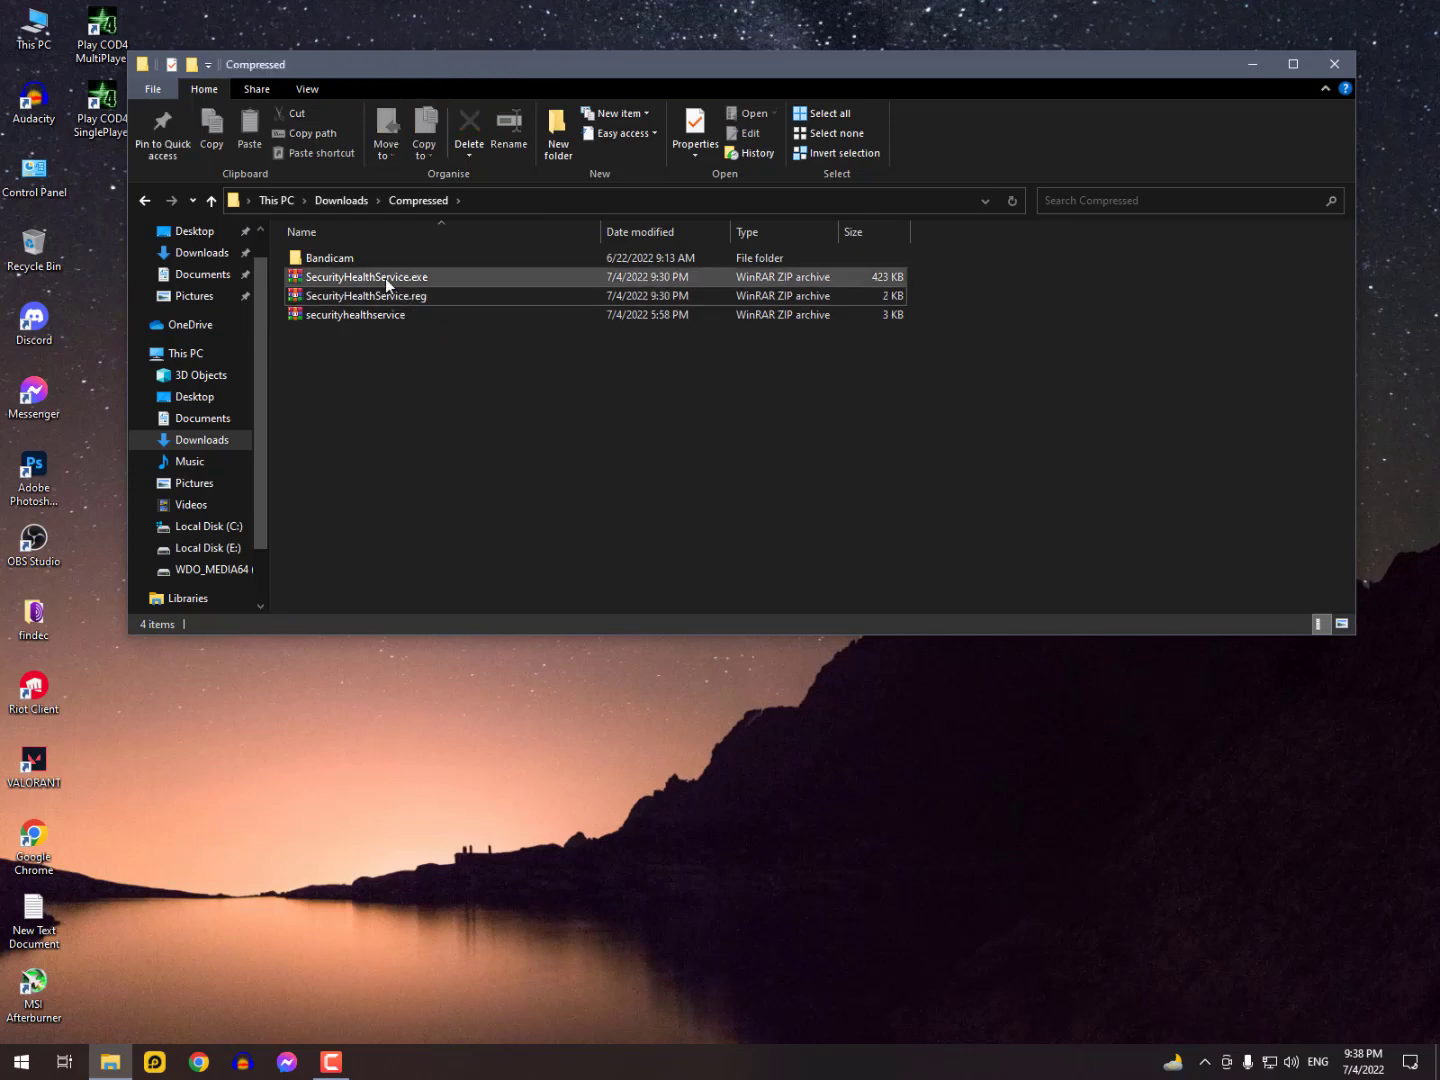
- Extract the SecurityHealthService.exe archive here and copy the extracted application
right_click(385, 278)
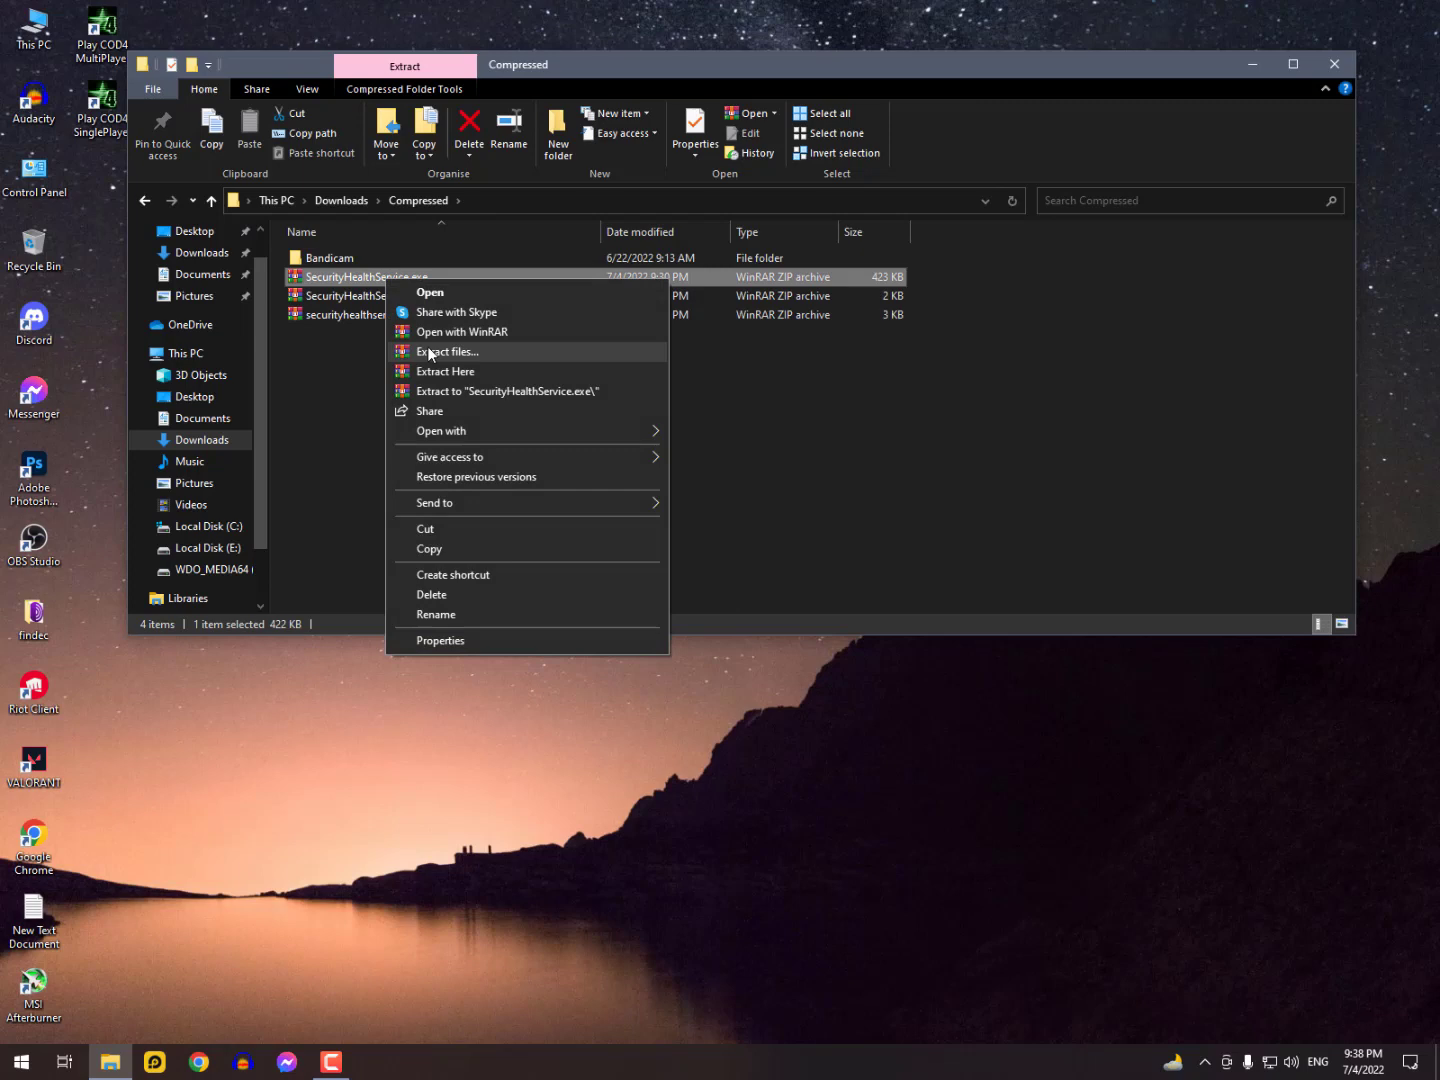
click(434, 370)
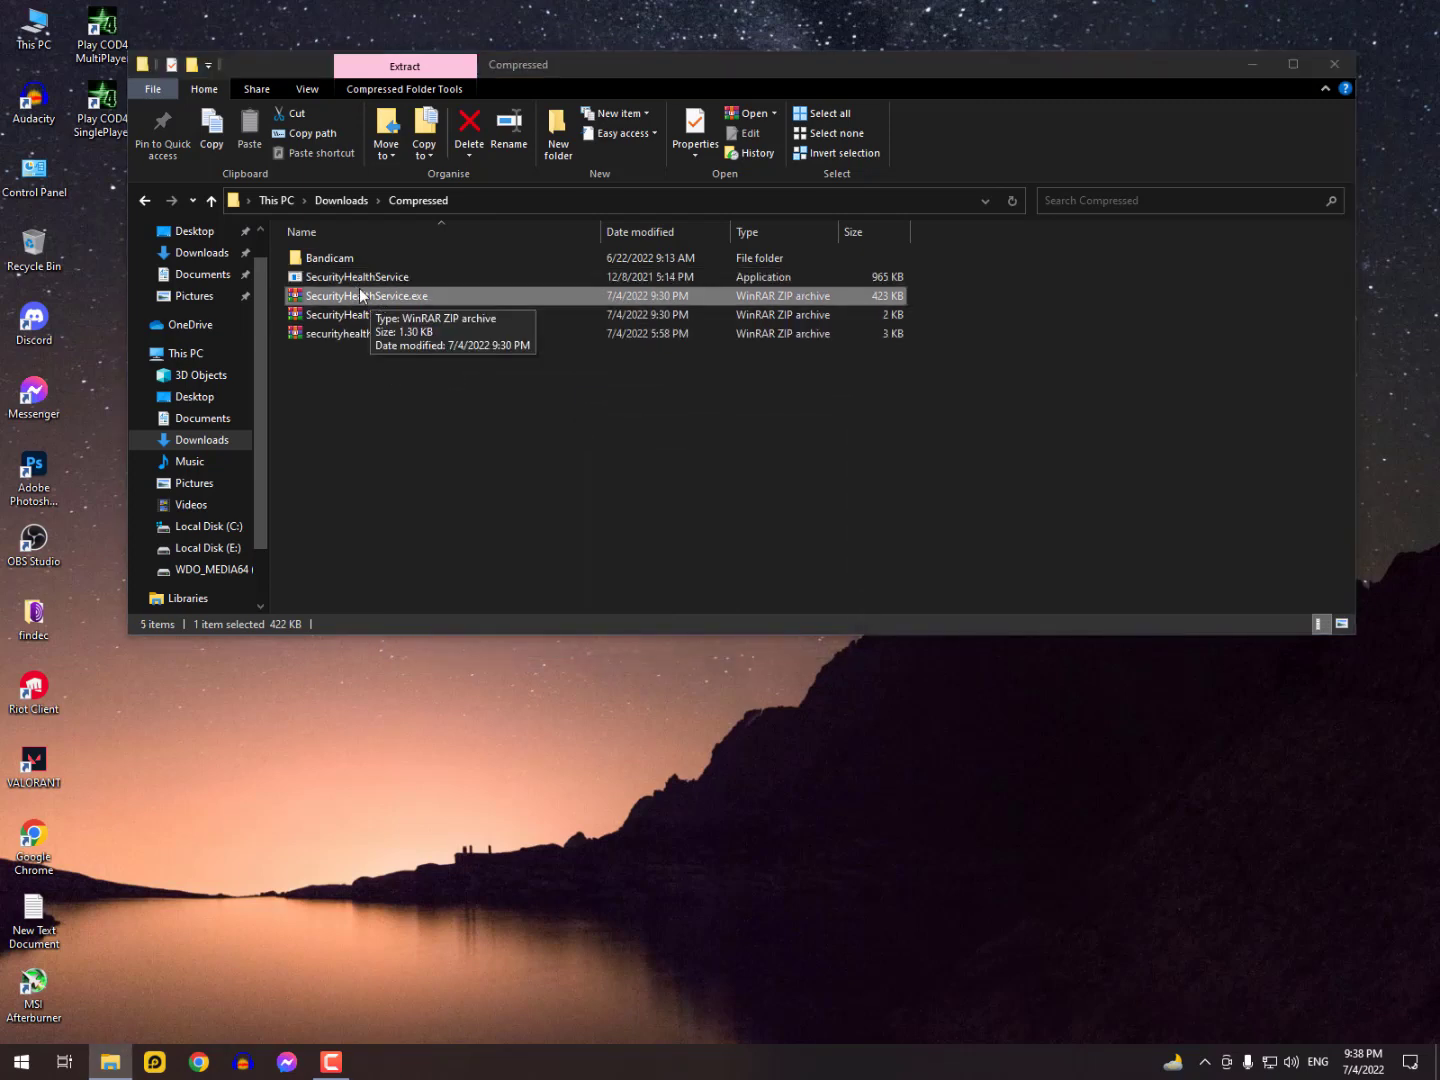
click(345, 280)
right_click(344, 284)
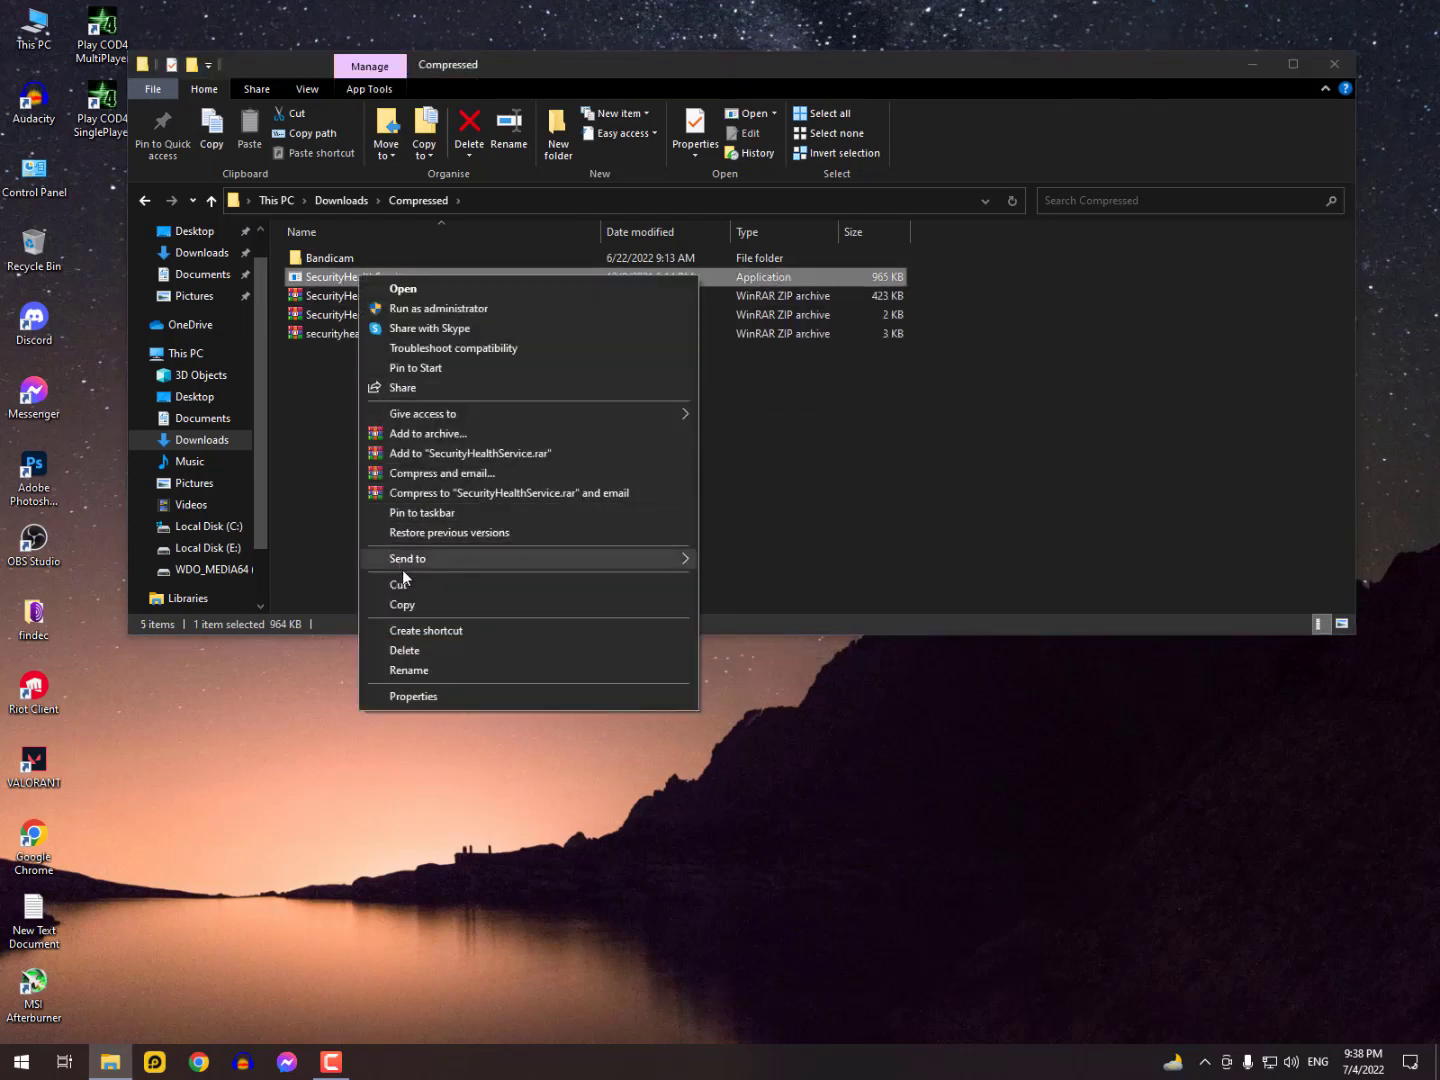
click(394, 604)
- Paste the application into C:\Windows\System32, replacing the existing SecurityHealthService.exe
click(200, 526)
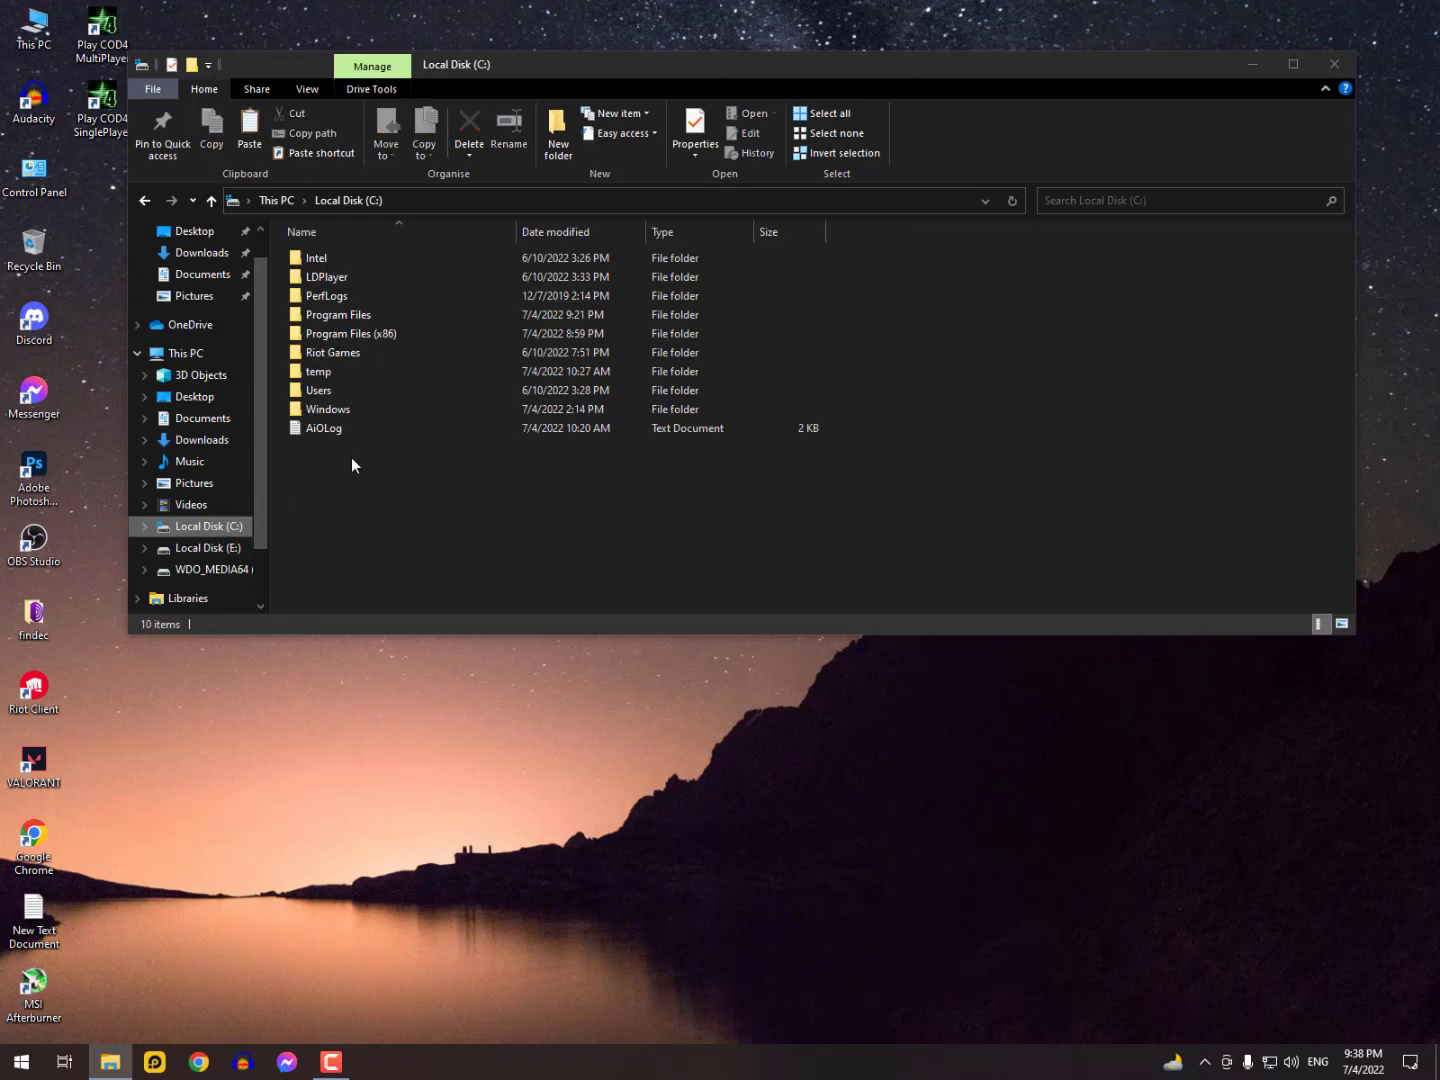
double_click(333, 408)
scroll(357, 506, down, 8)
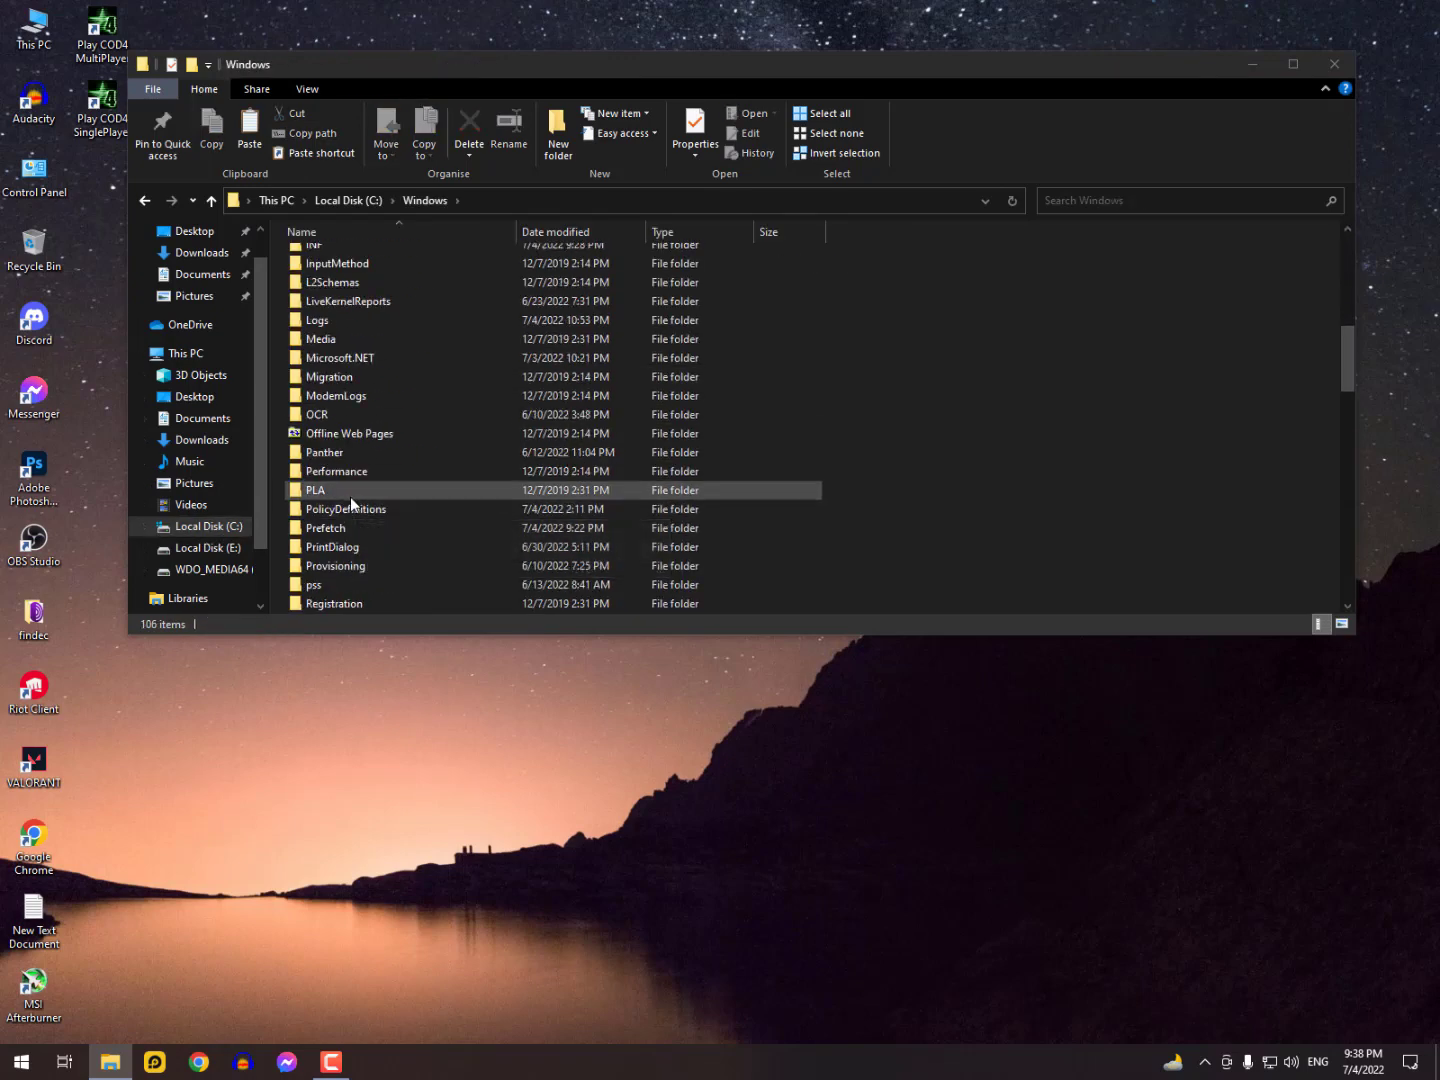
key(s)
double_click(343, 517)
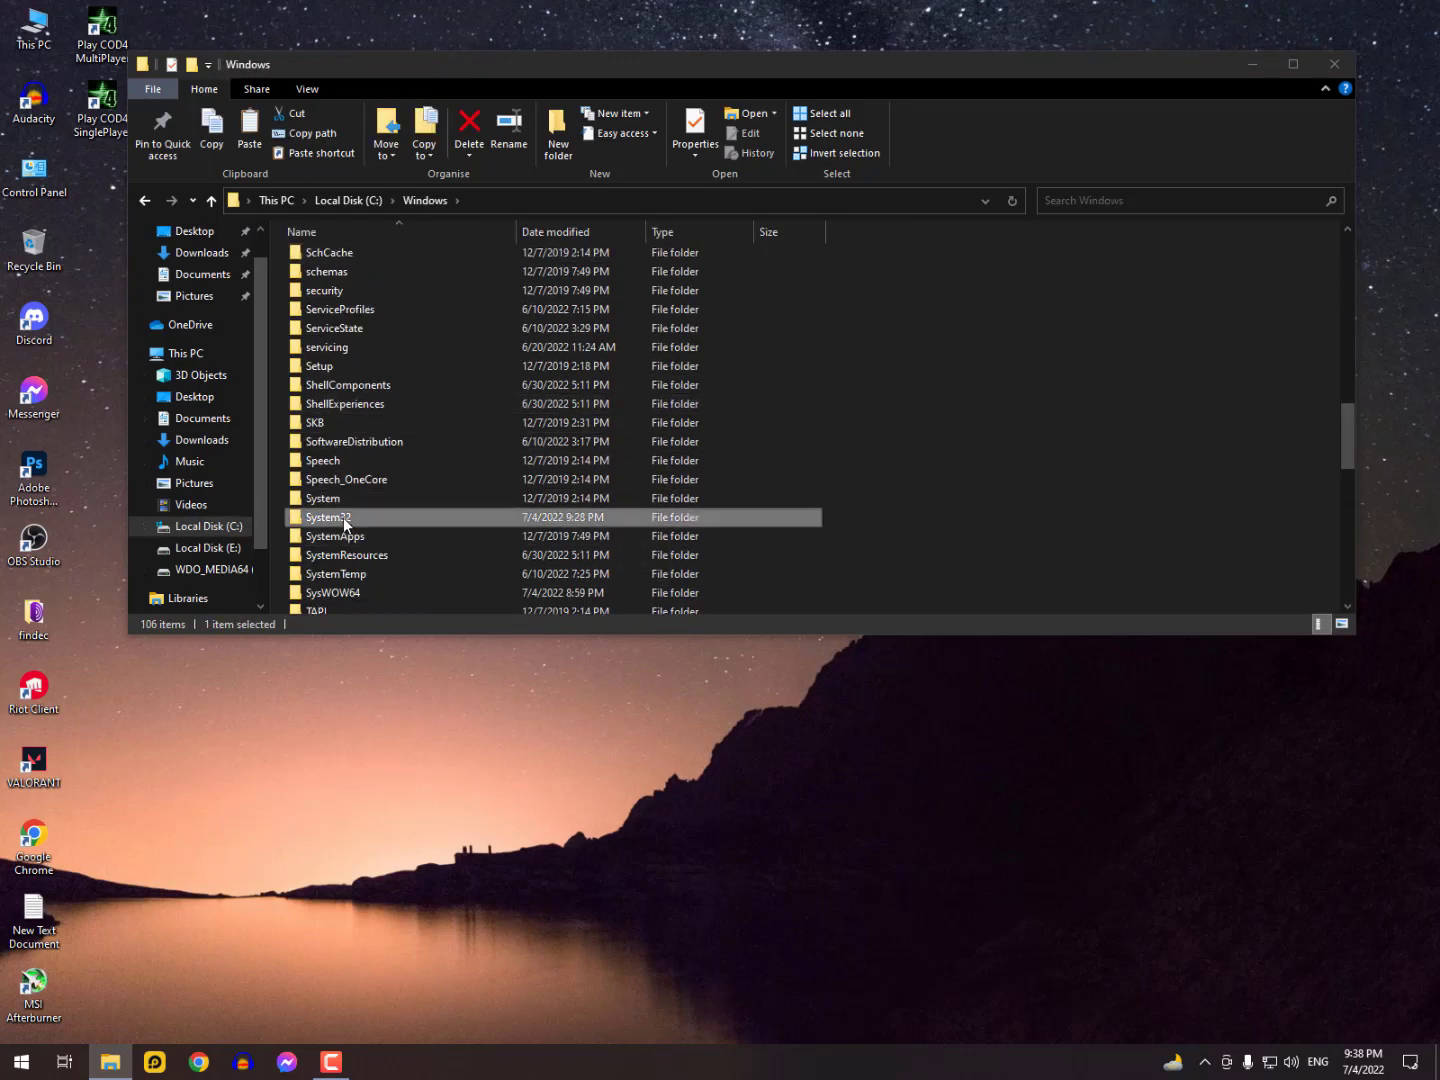
scroll(658, 456, down, 2)
scroll(658, 455, down, 6)
right_click(887, 385)
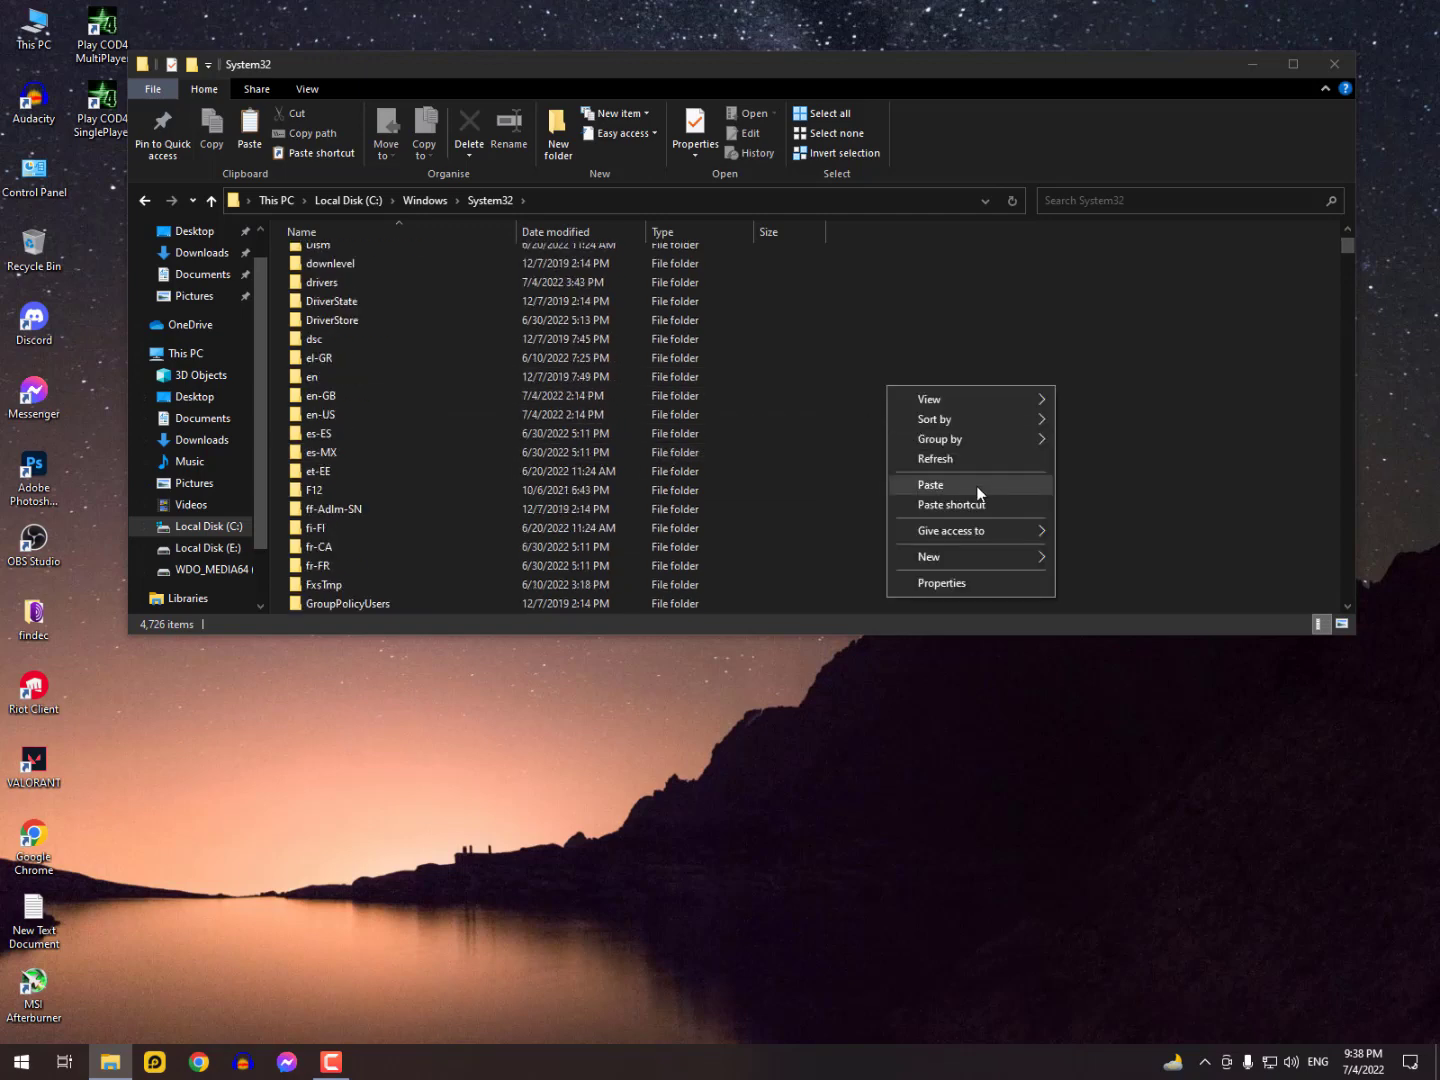
click(974, 485)
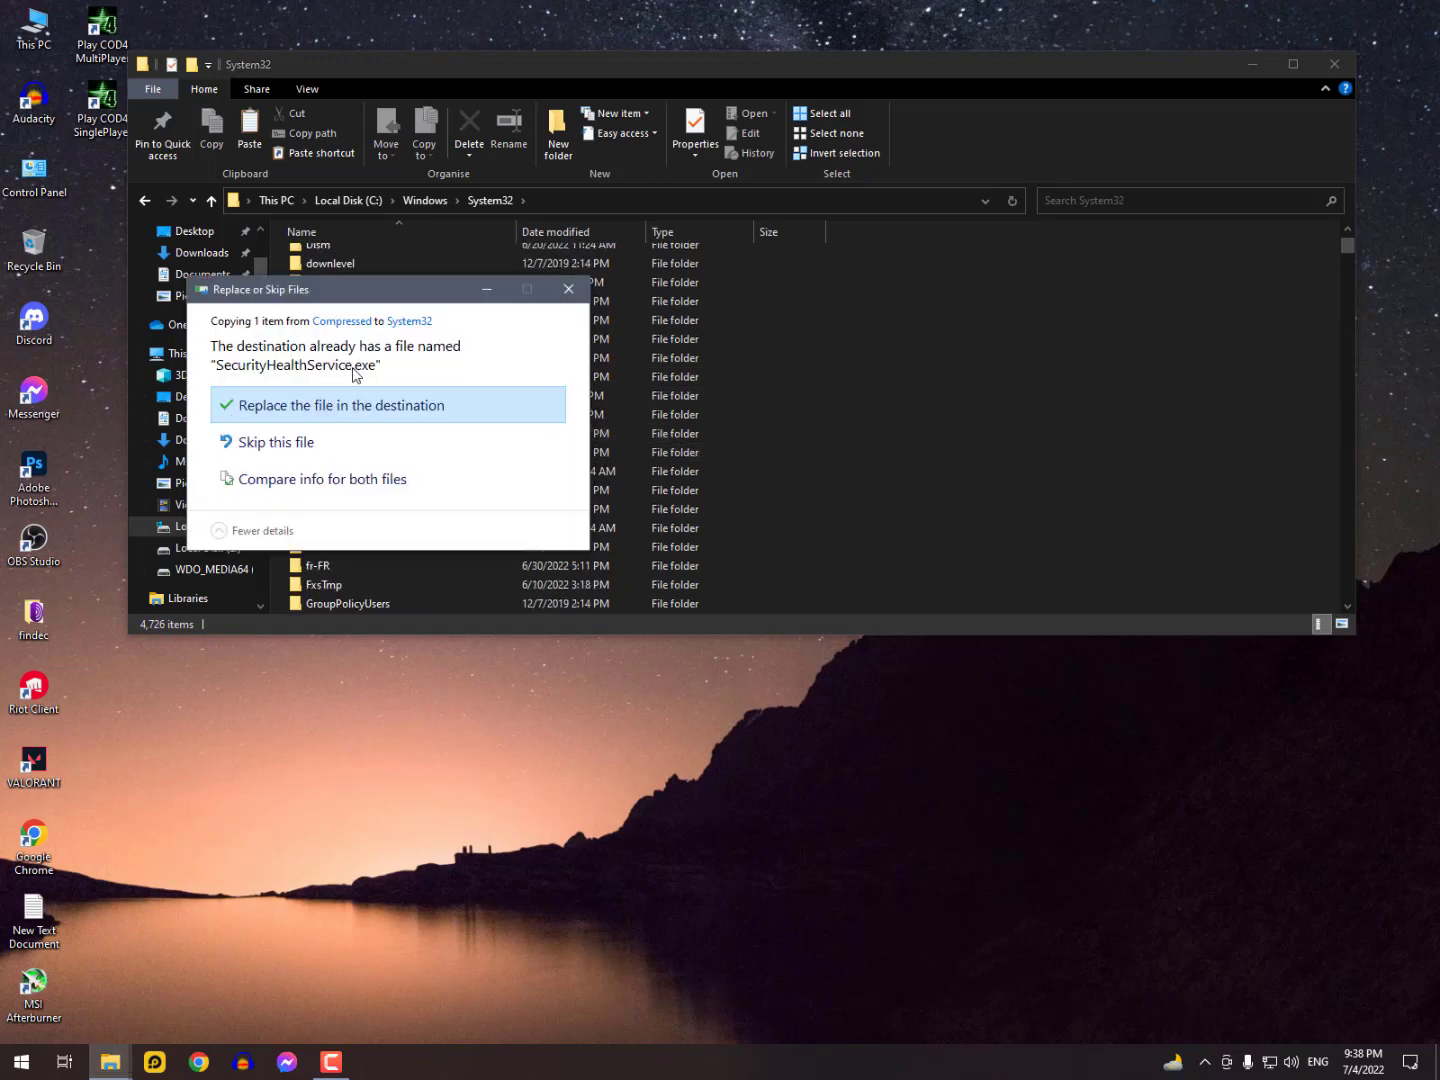
click(570, 295)
scroll(374, 415, down, 6)
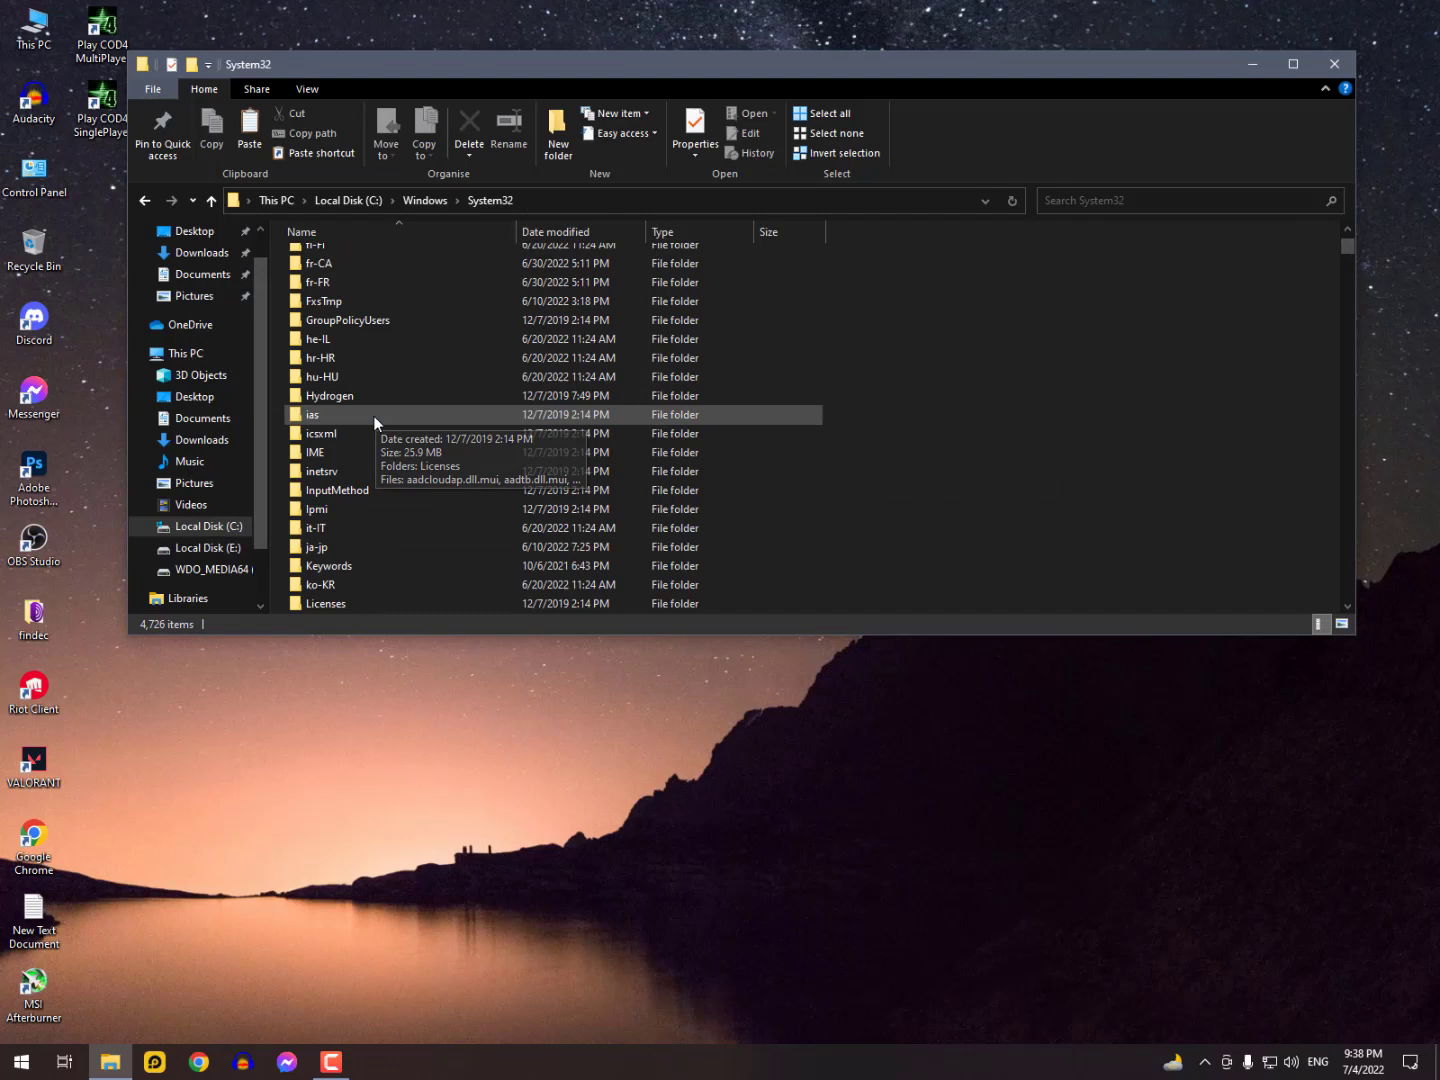
scroll(373, 416, down, 5)
- Locate SecurityHealthService in System32 and show its context menu
click(391, 471)
scroll(411, 523, down, 3)
text(samsrv)
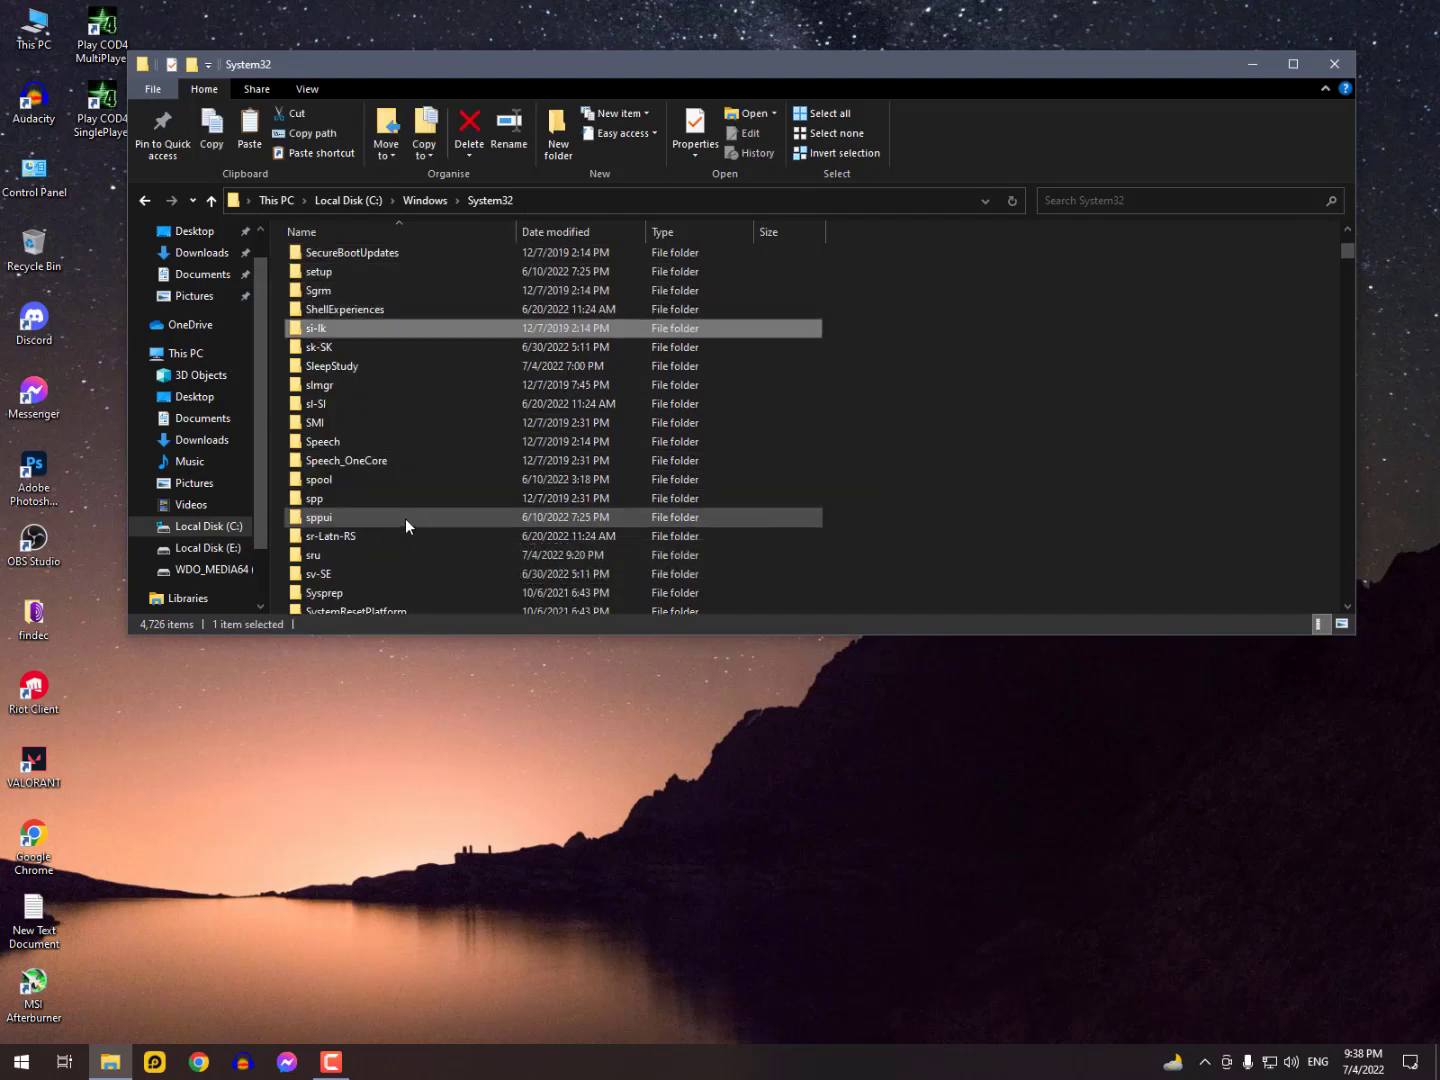
scroll(400, 514, down, 6)
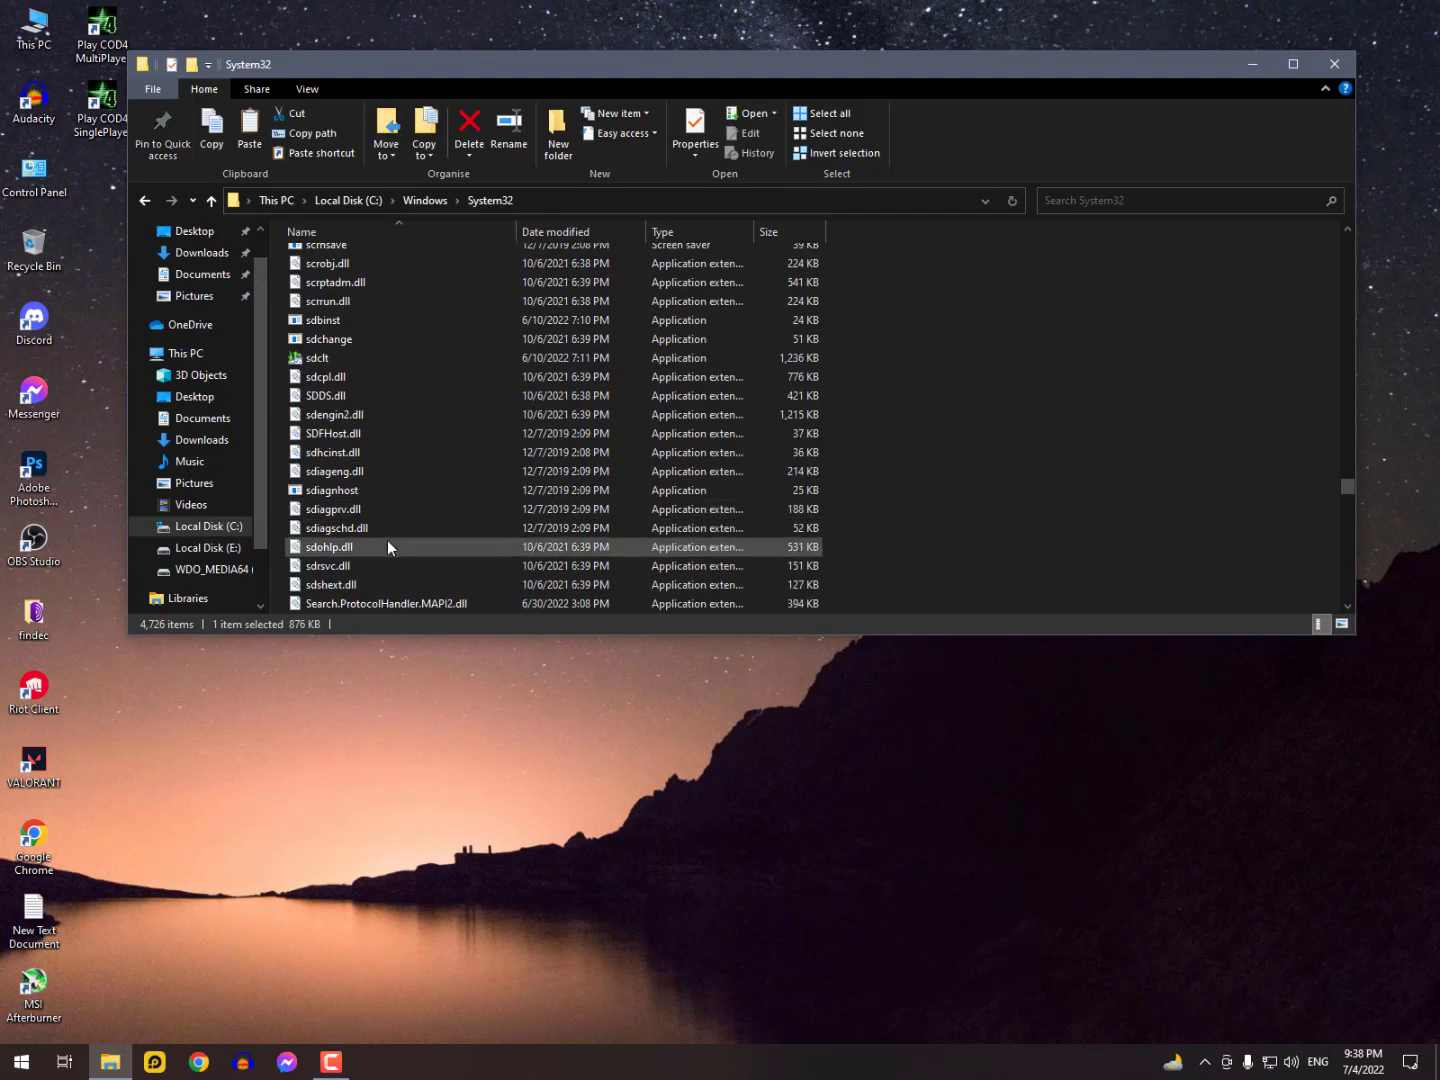
scroll(411, 551, down, 6)
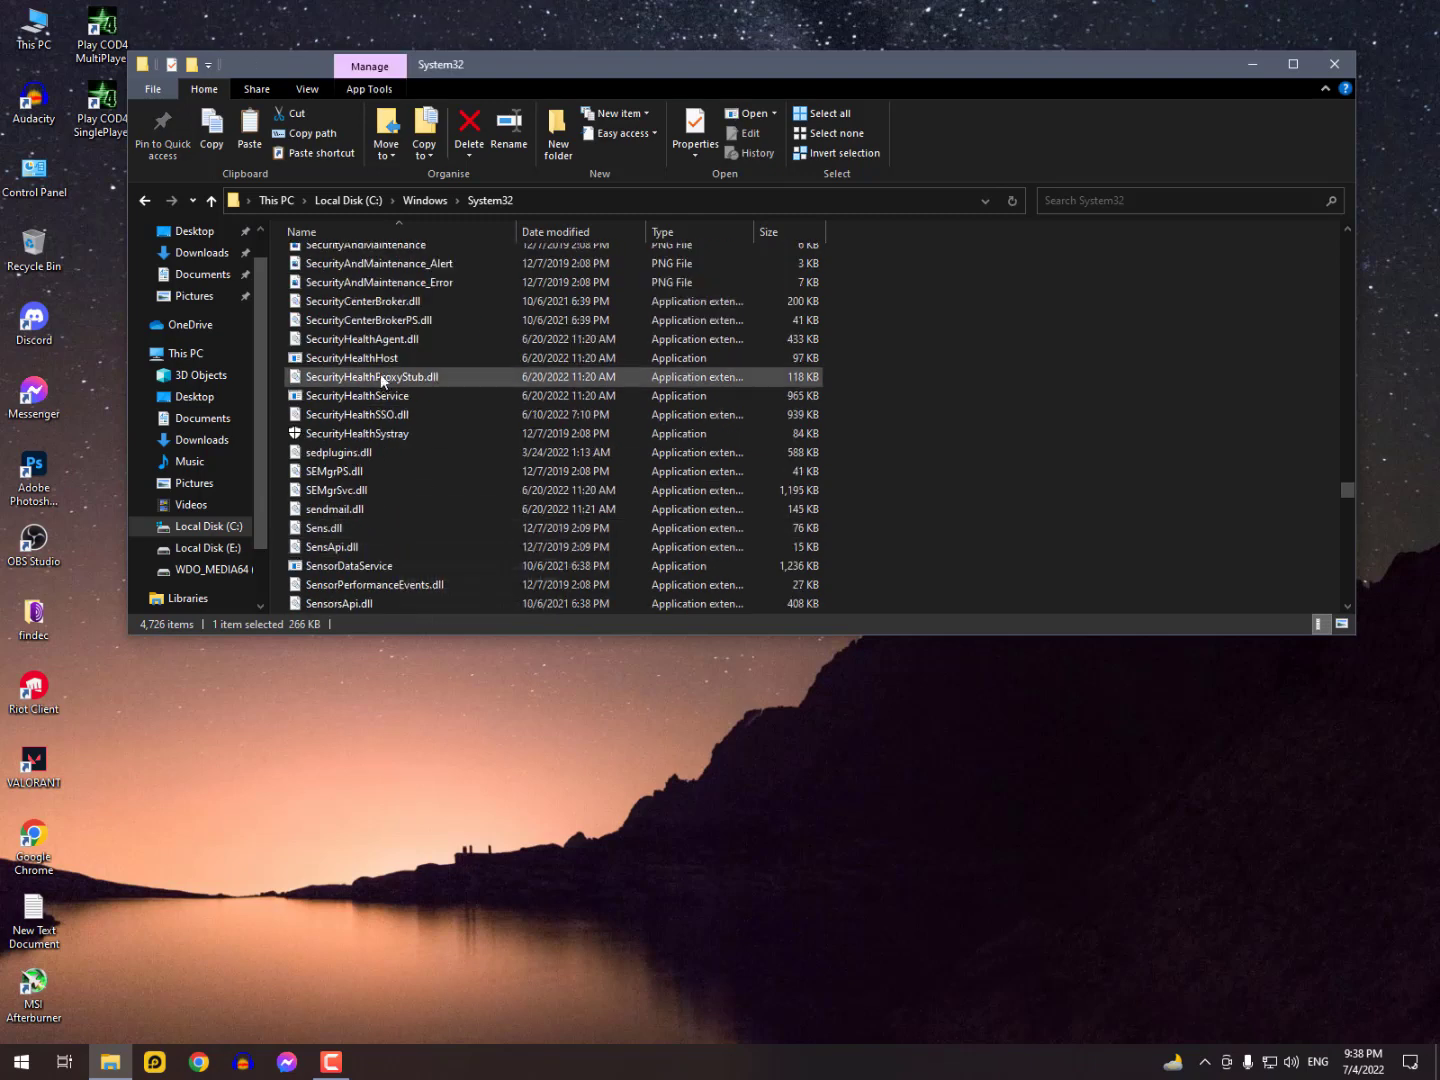
text(searchfolder)
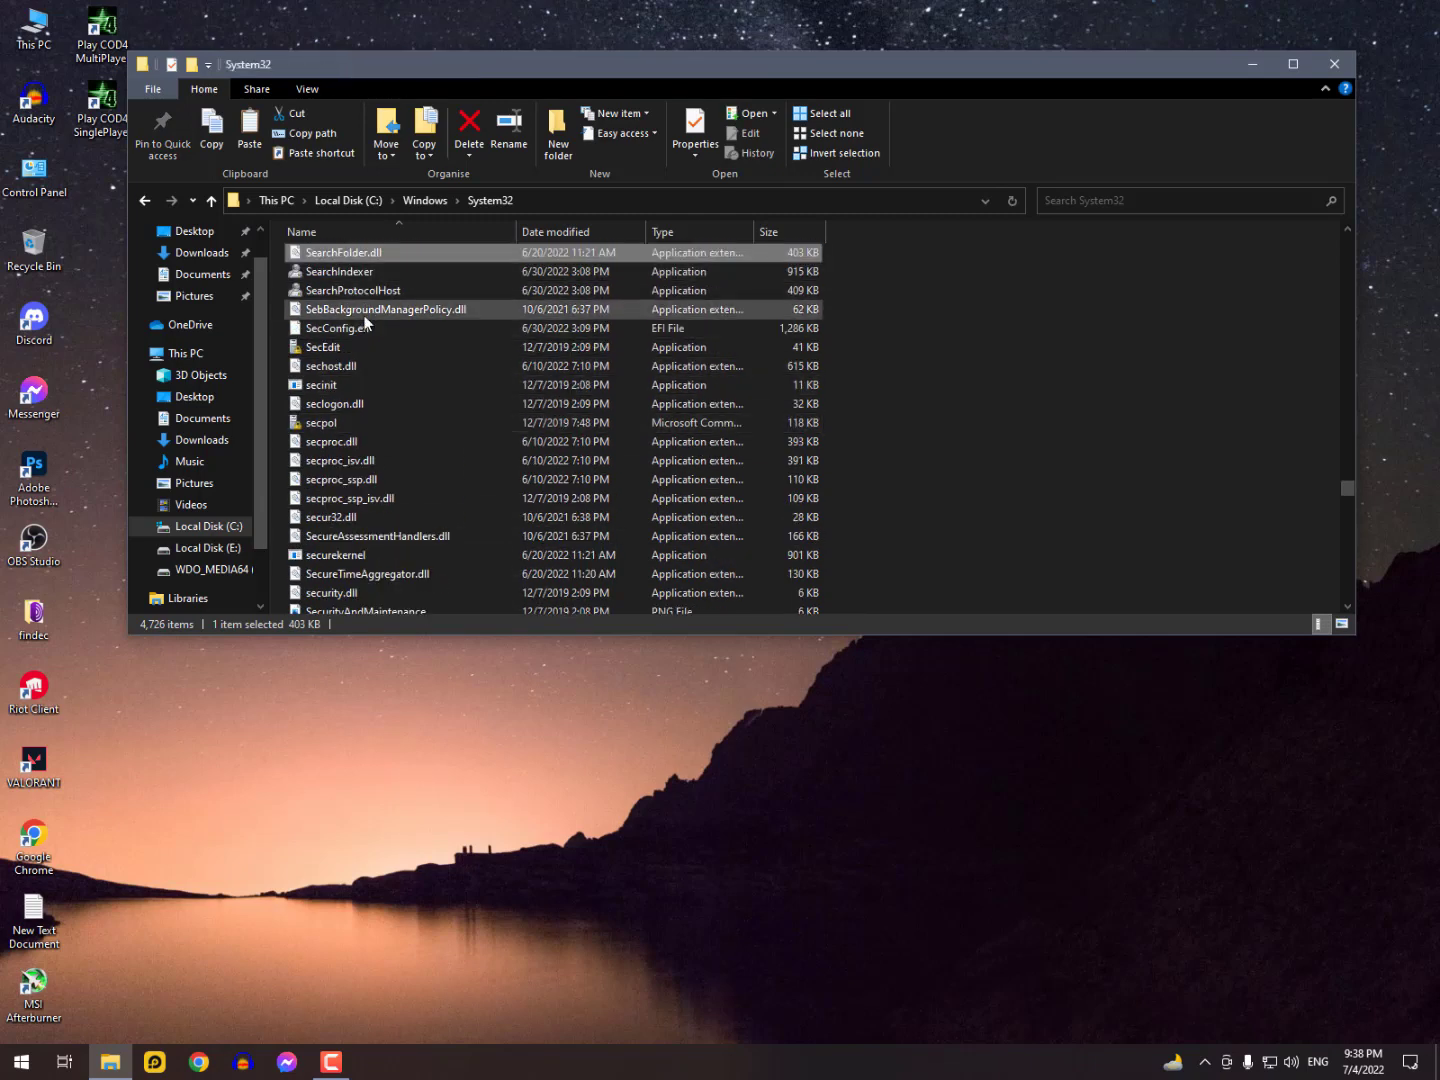
key(Down)
key(Down)
key(Down)
key(Down)
key(Down)
key(Down)
key(Down)
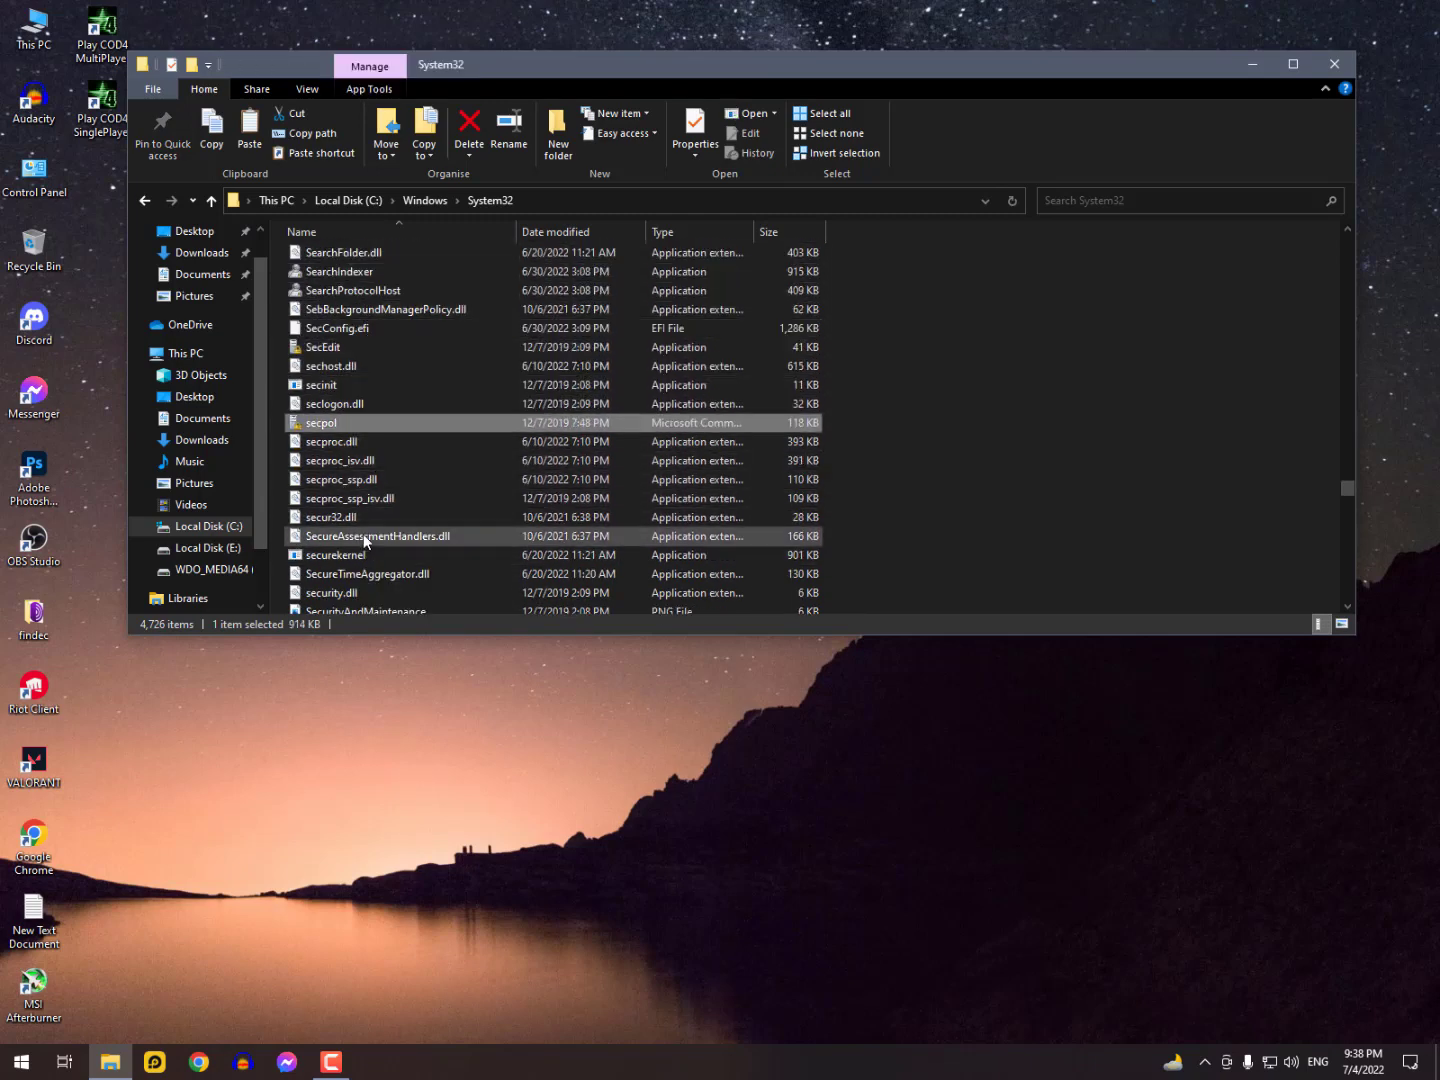
click(373, 587)
scroll(373, 587, down, 4)
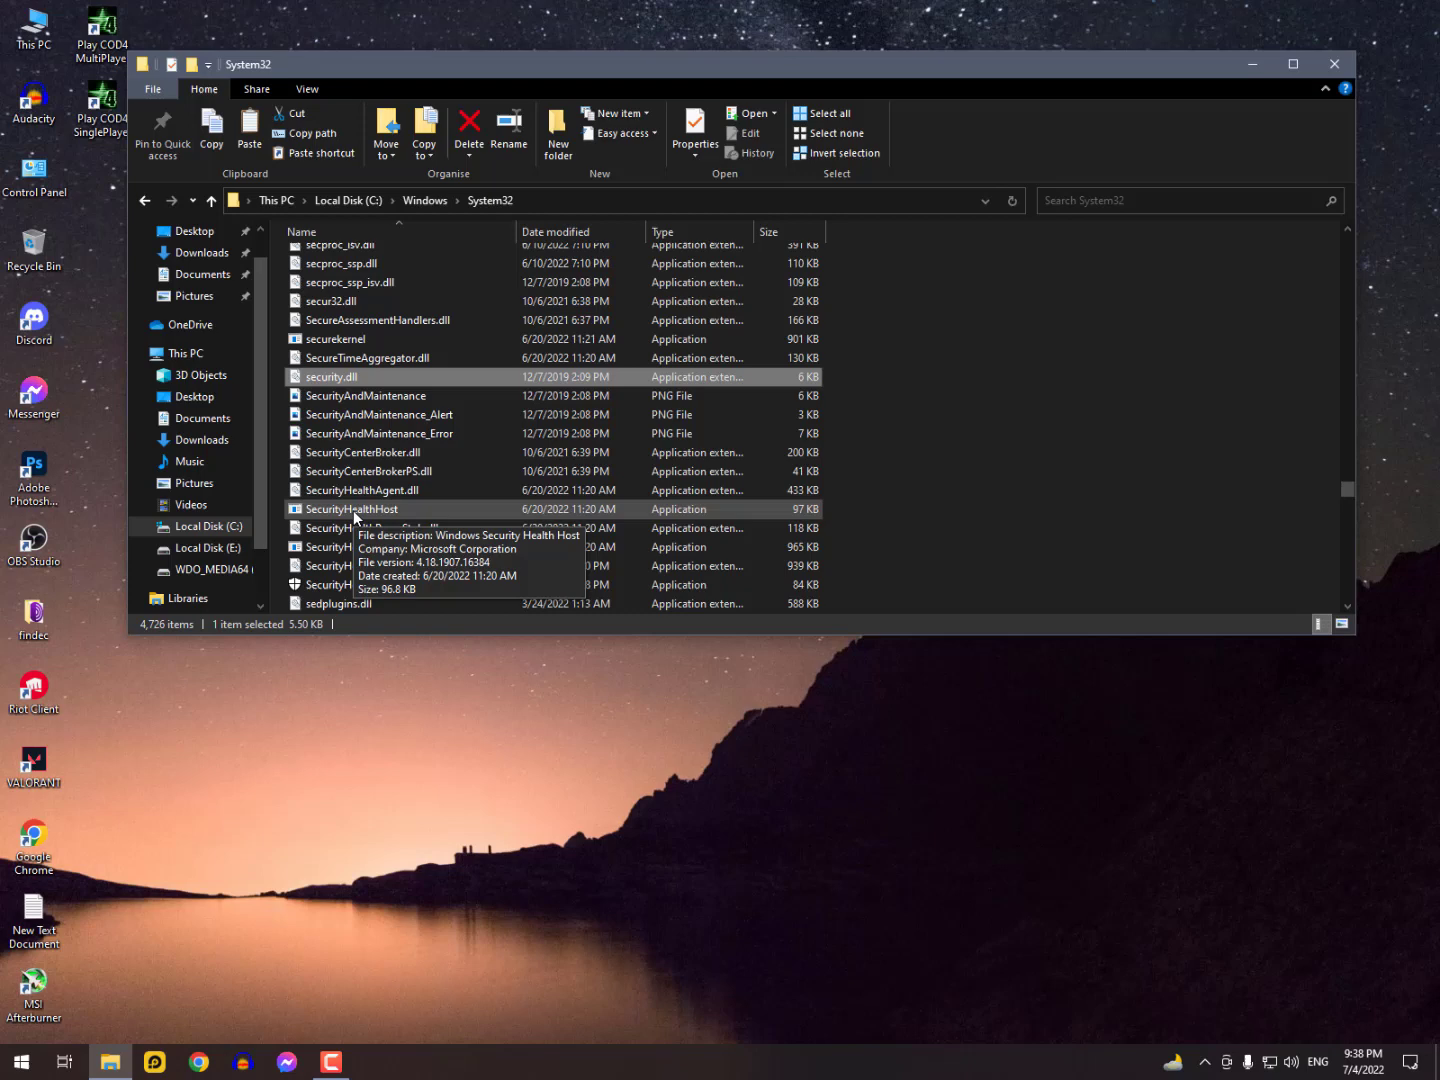
click(355, 547)
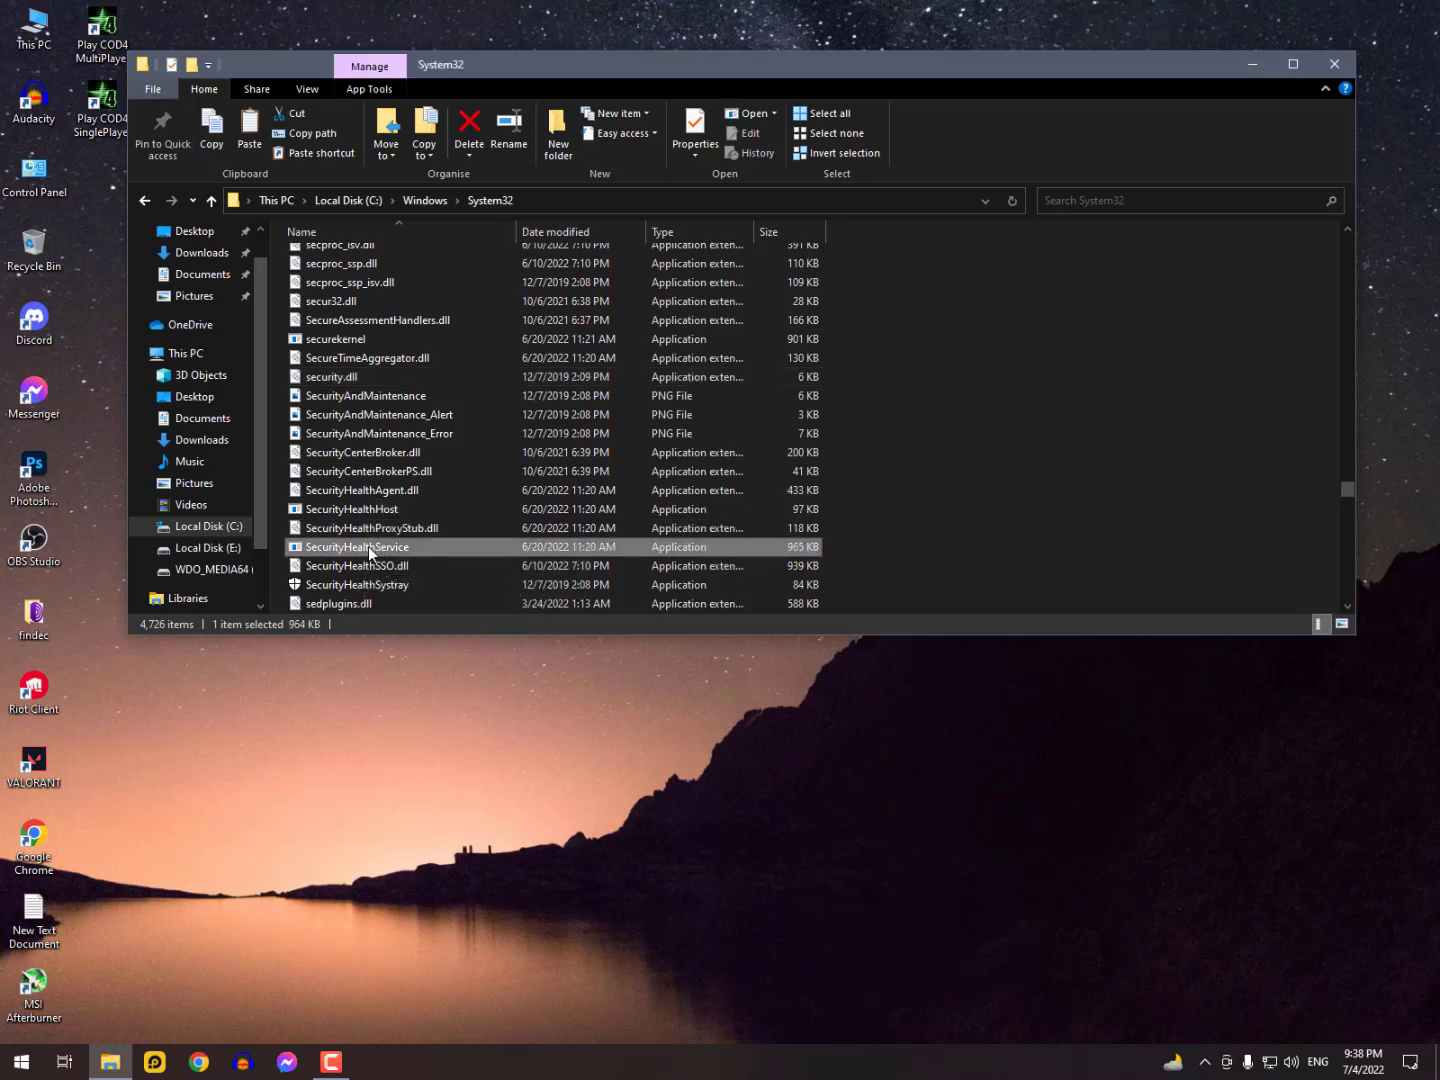
right_click(358, 550)
click(389, 568)
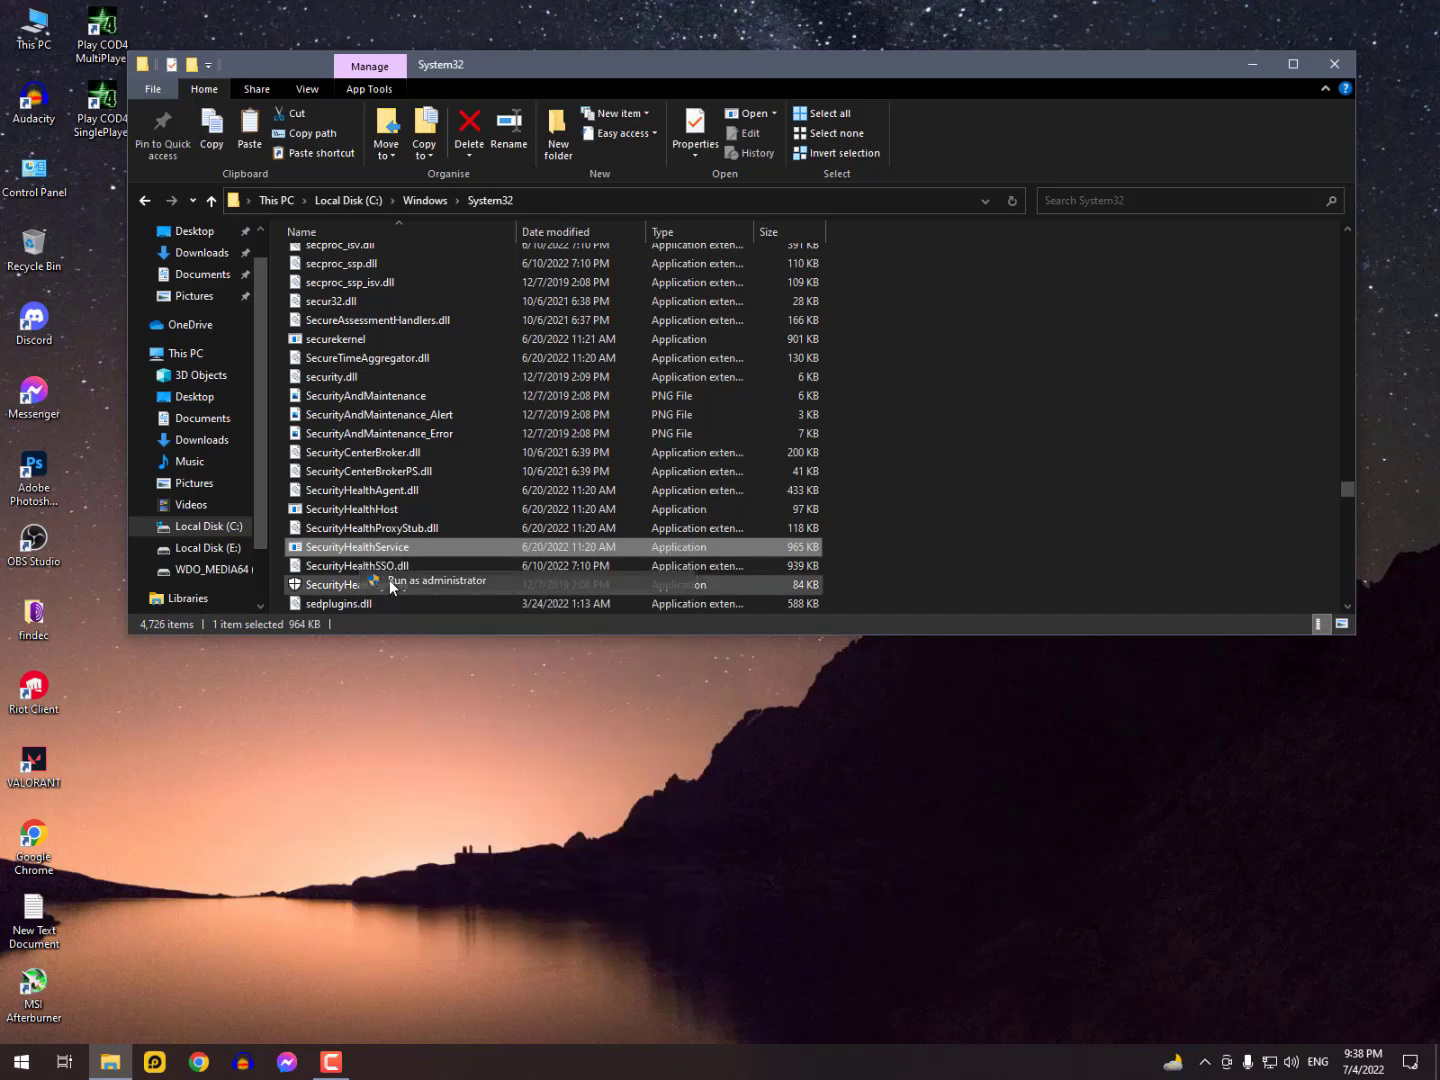
right_click(384, 556)
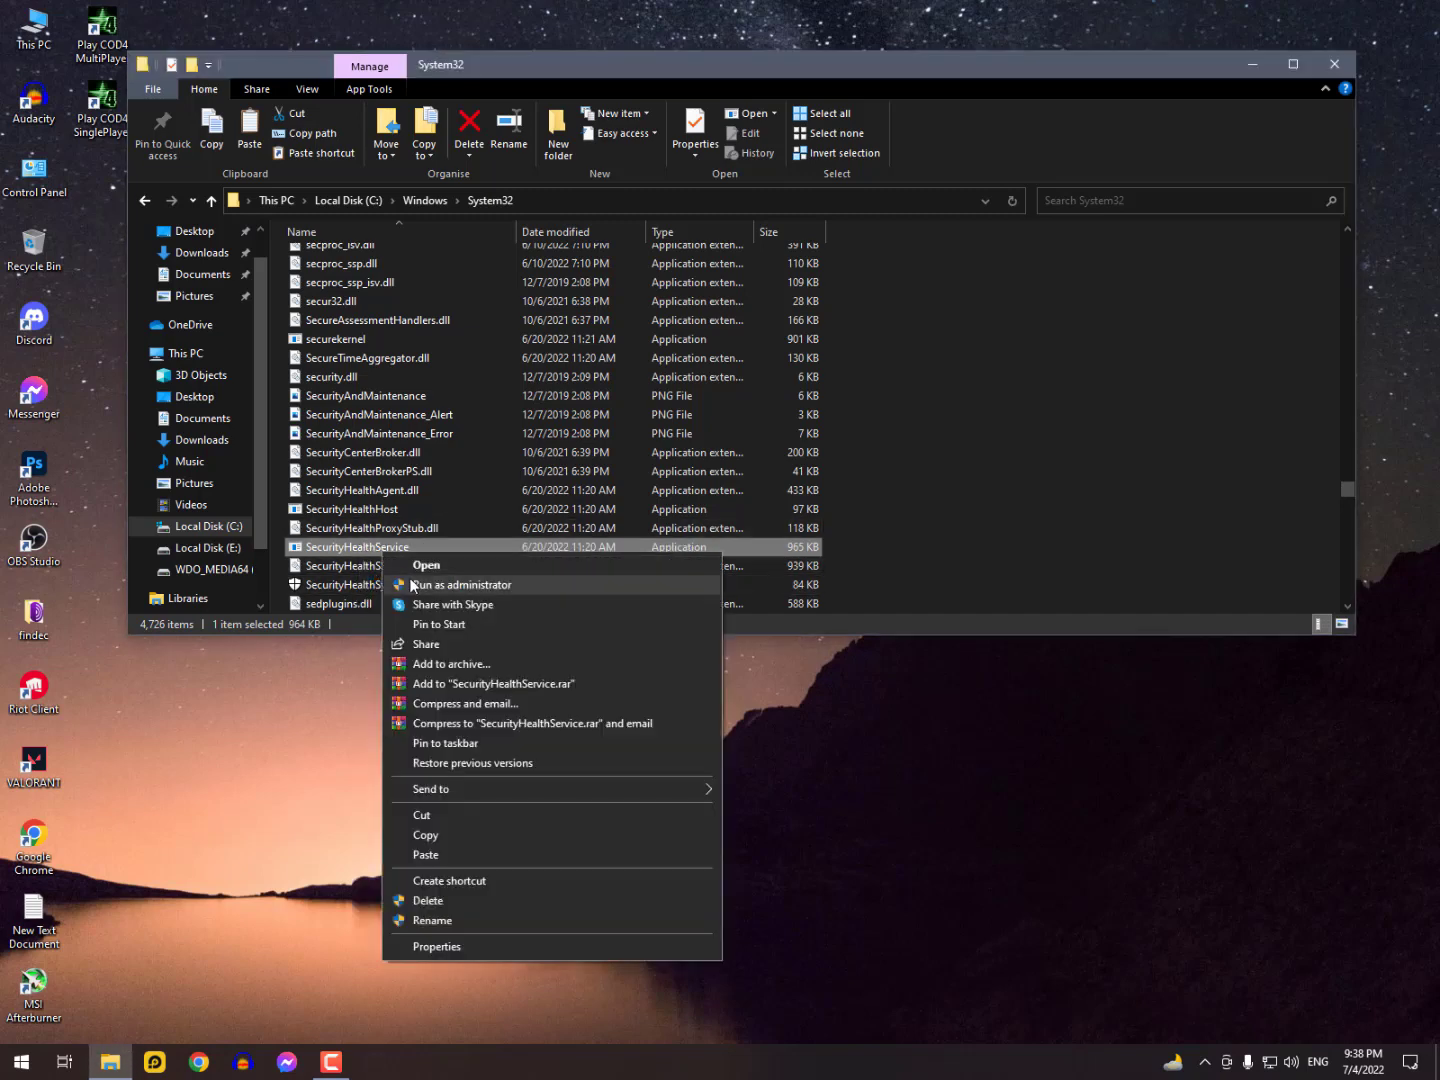
- Open Downloads\Compressed in a new window and extract the SecurityHealthService.reg archive
click(396, 582)
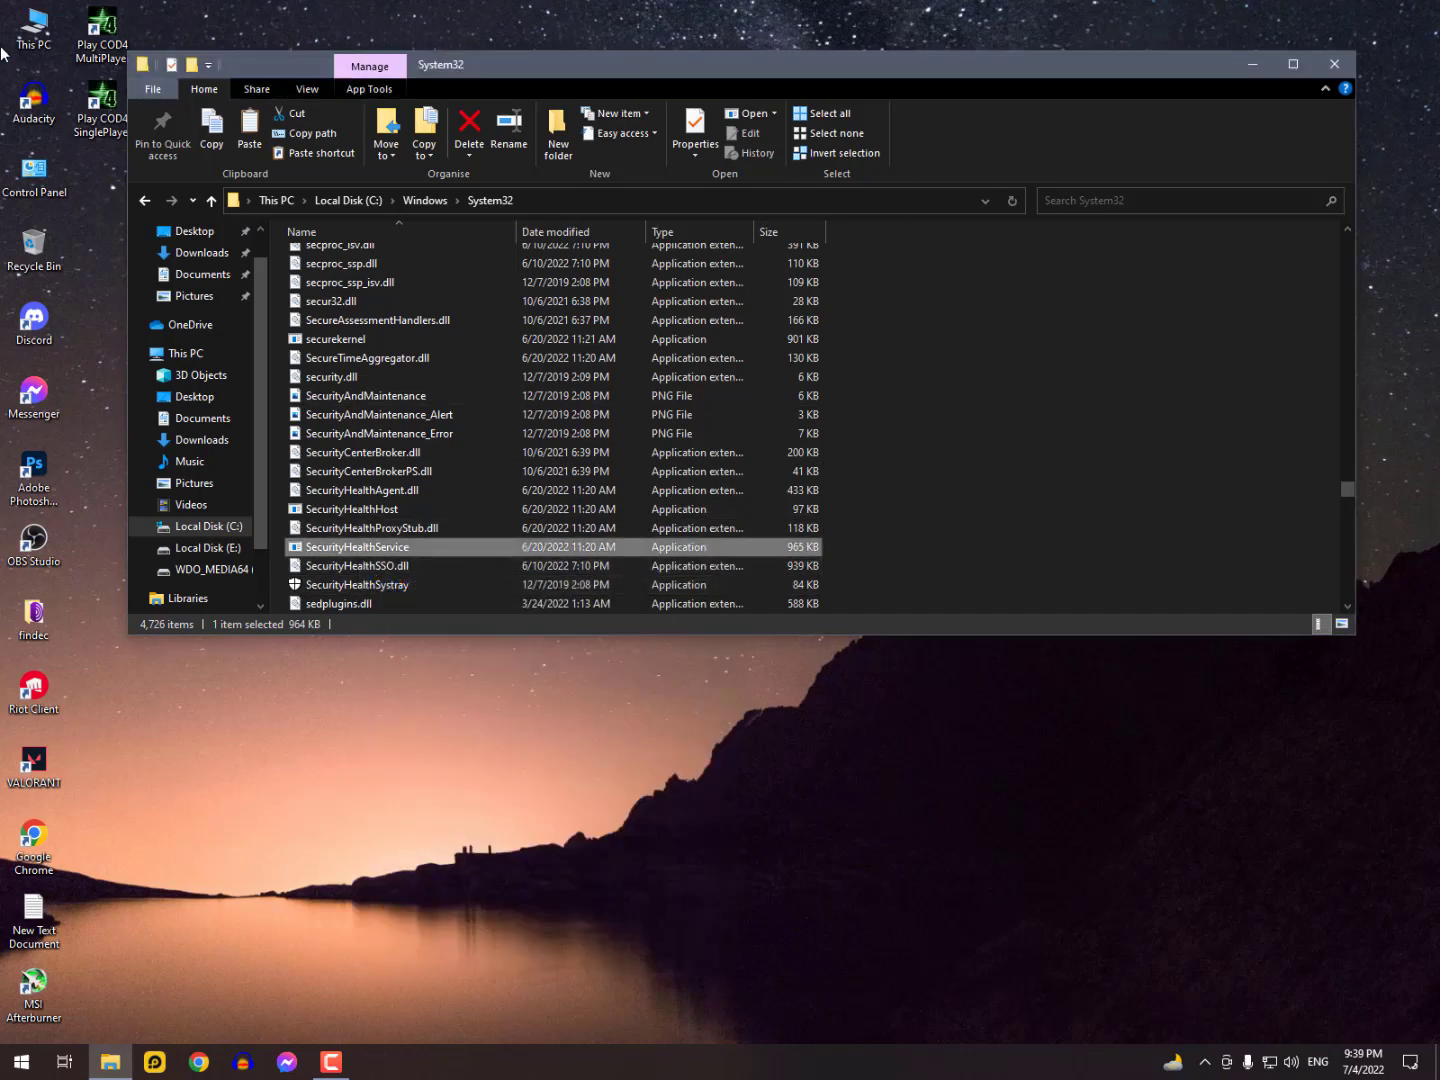
double_click(34, 28)
click(239, 285)
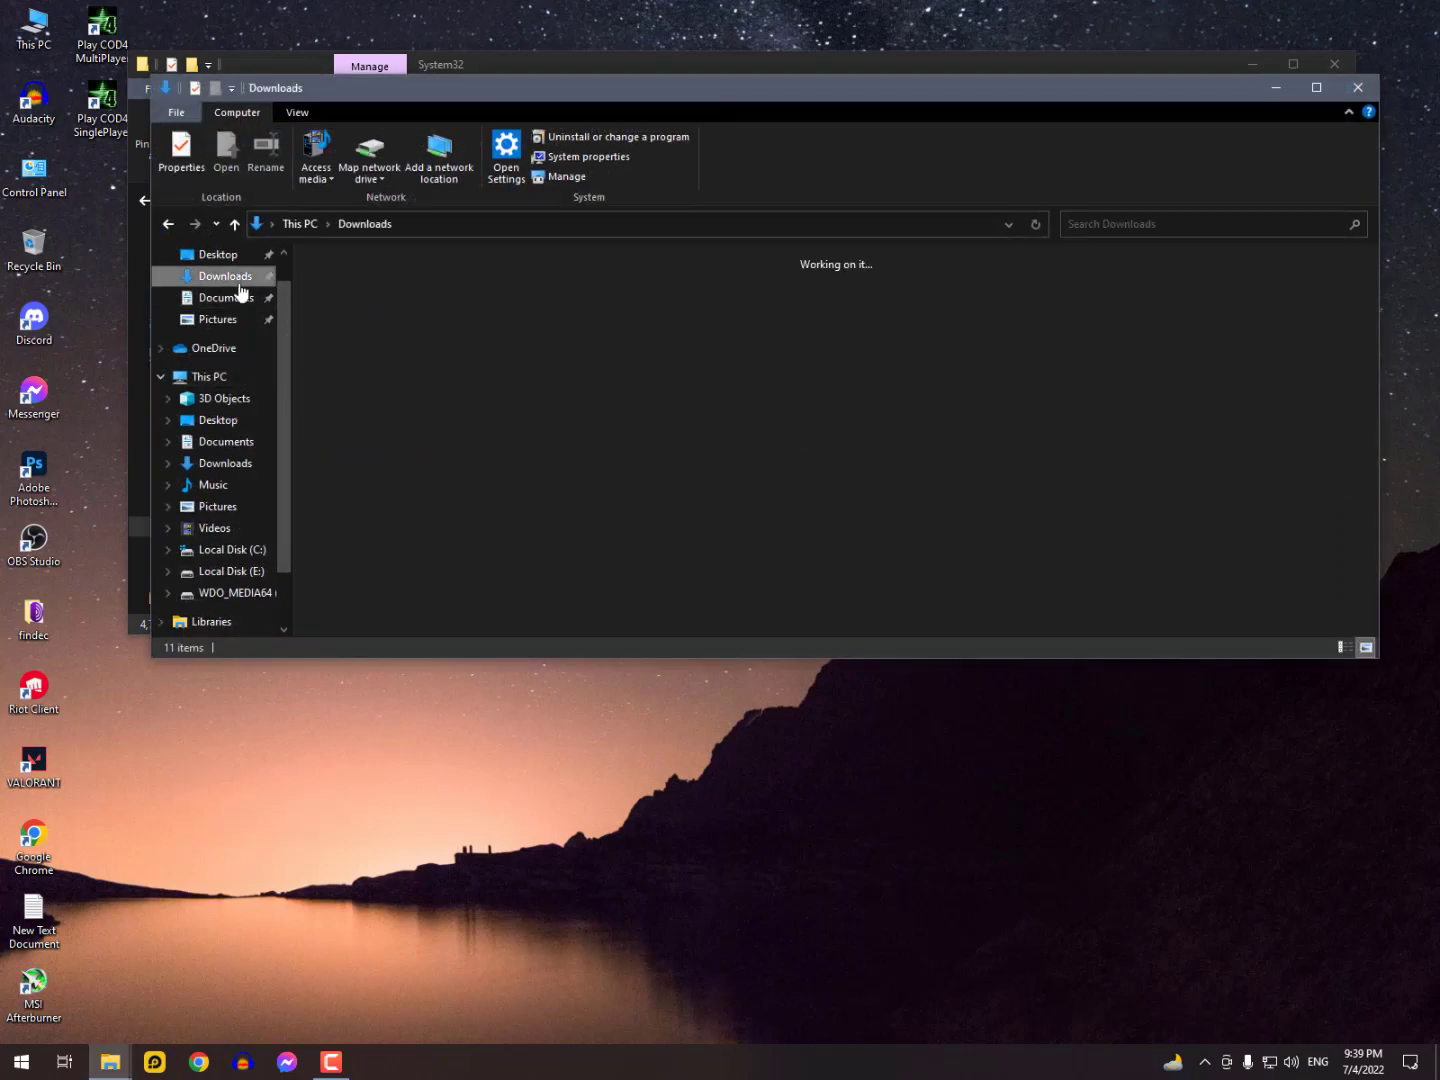
double_click(361, 329)
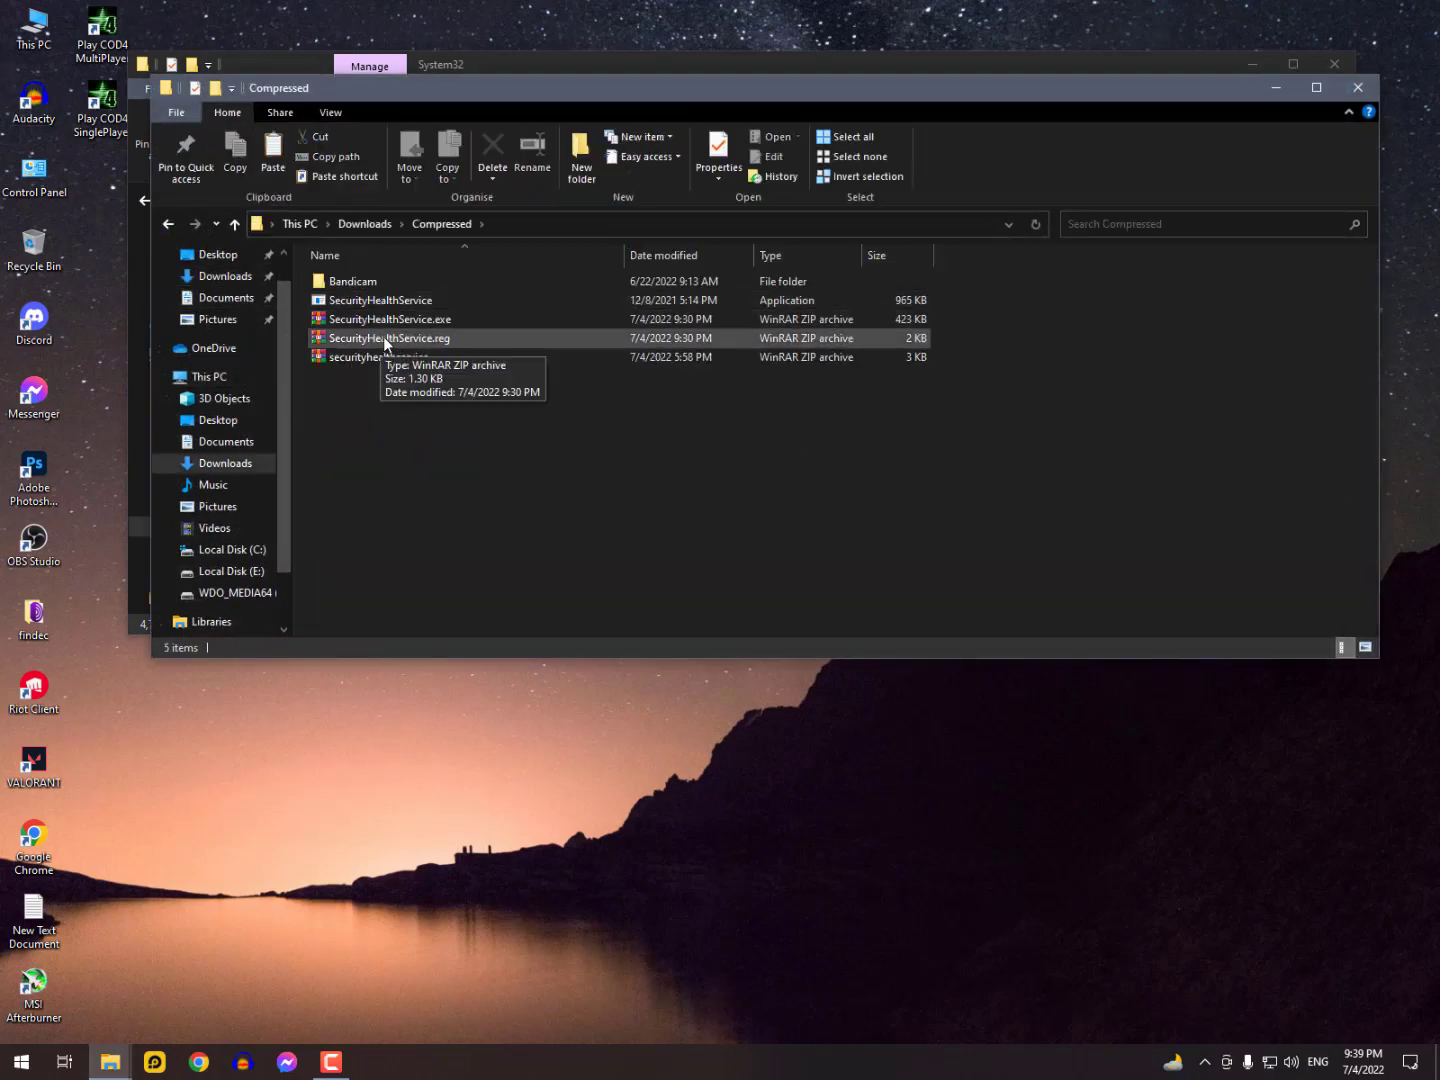
right_click(384, 340)
click(426, 416)
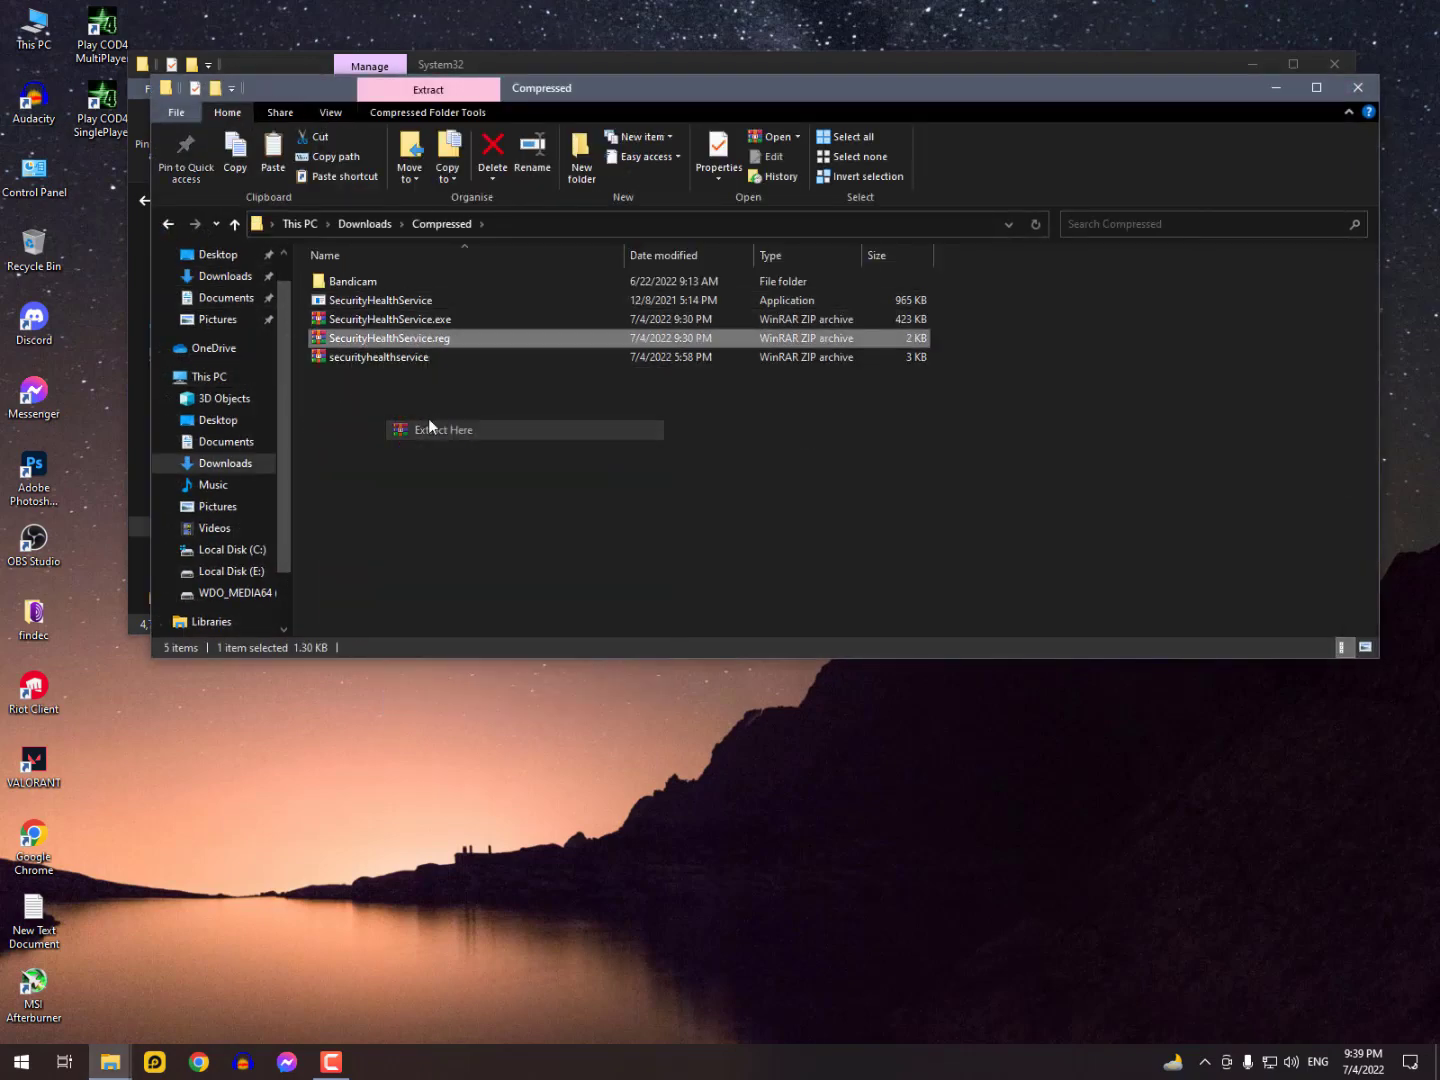
- Merge SecurityHealthService.reg into the registry, confirming Yes and OK
double_click(385, 340)
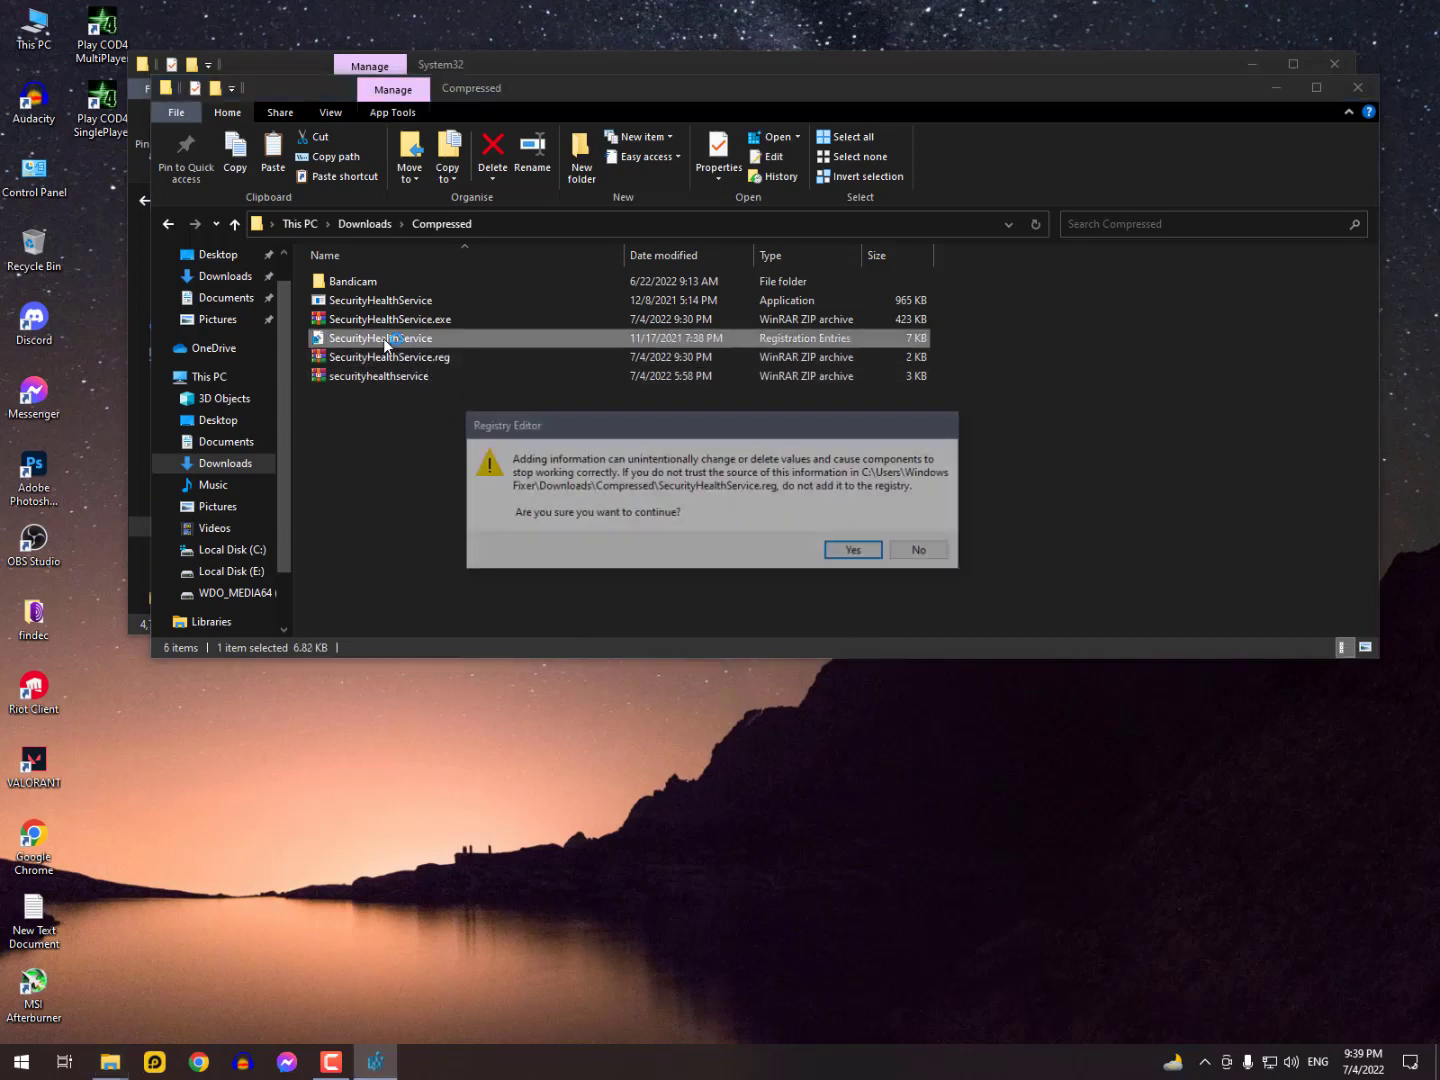
click(858, 551)
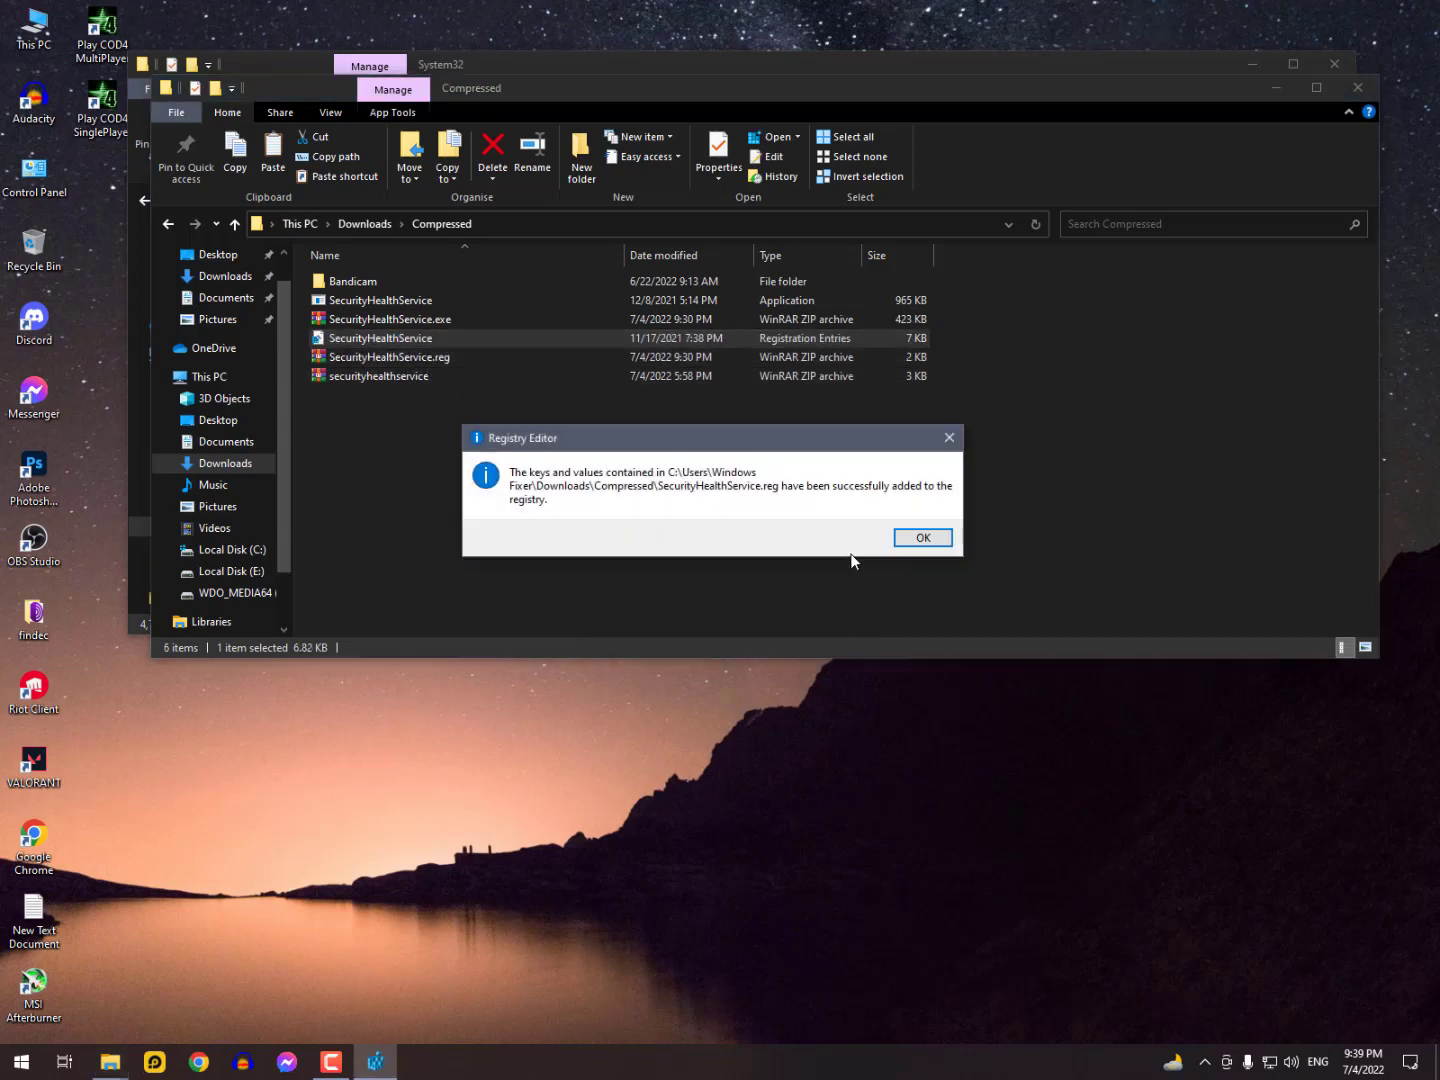
click(920, 539)
- Close both Explorer windows and launch Services from Start search
click(1373, 86)
click(1333, 66)
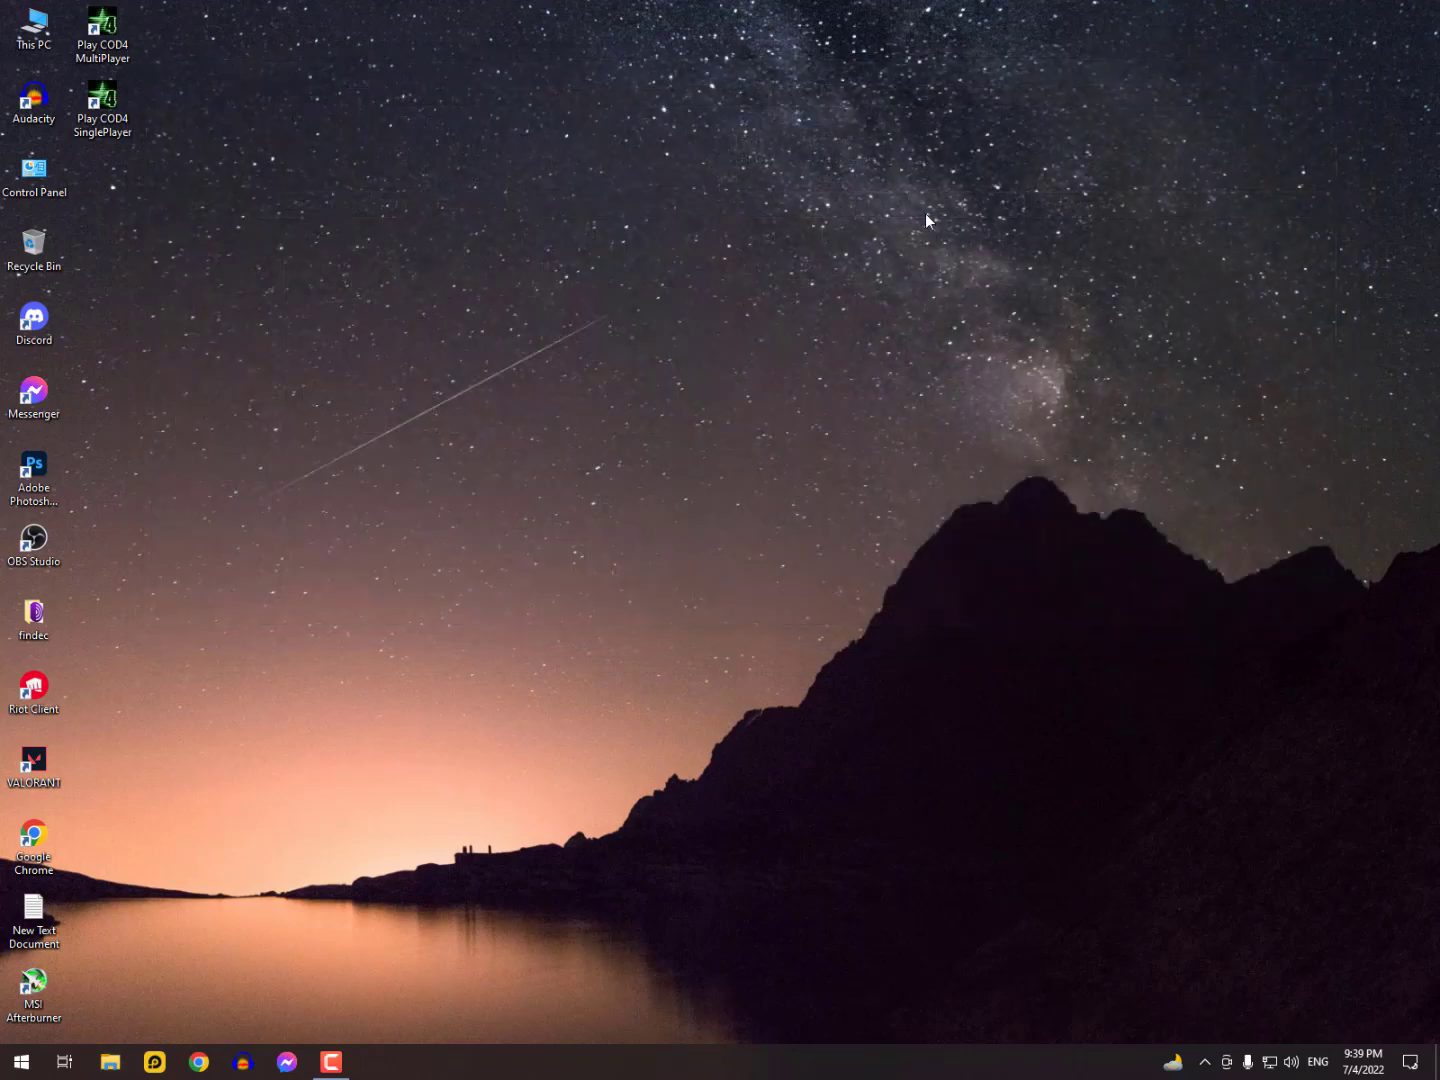
key(super)
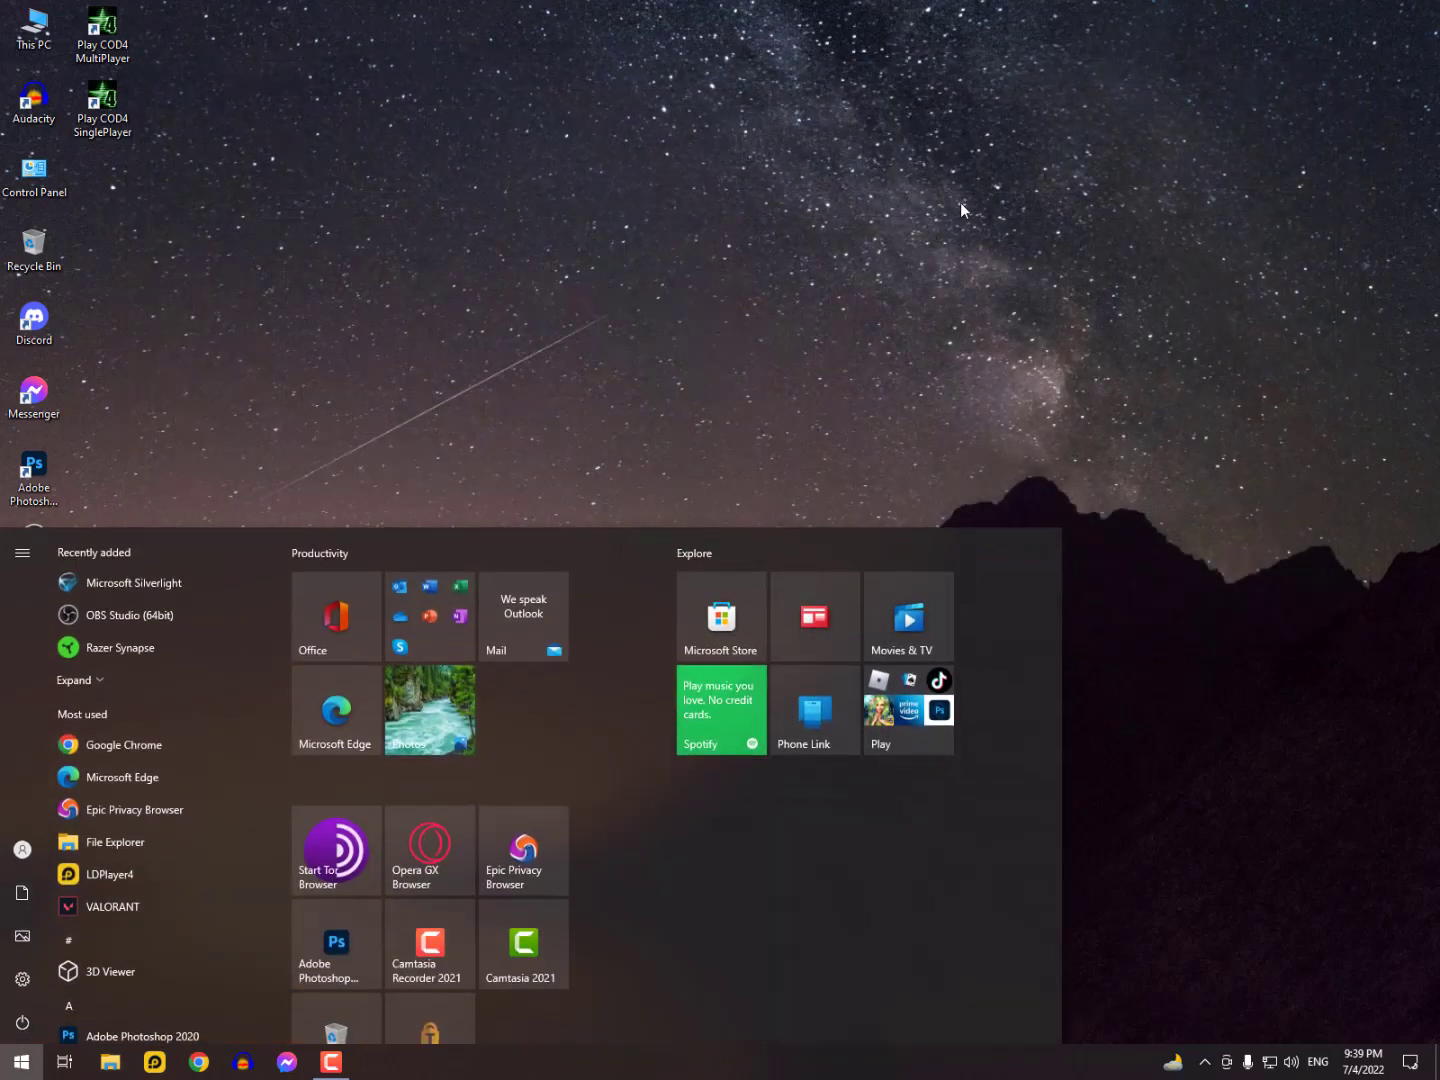
text(w)
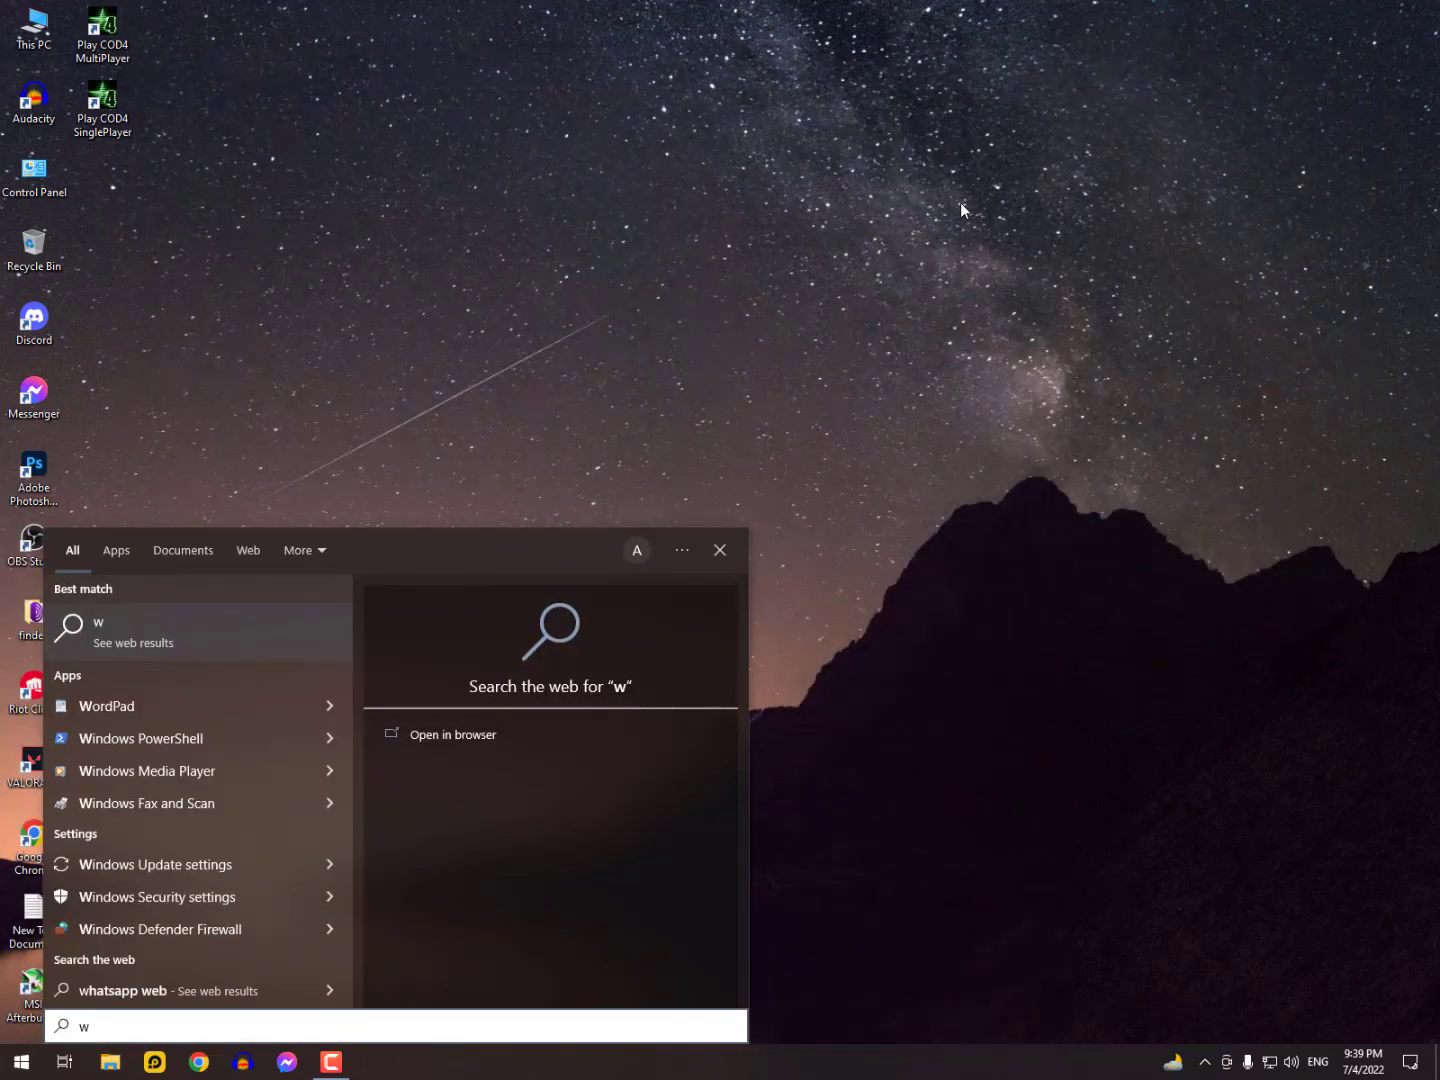
key(BackSpace)
text(ser)
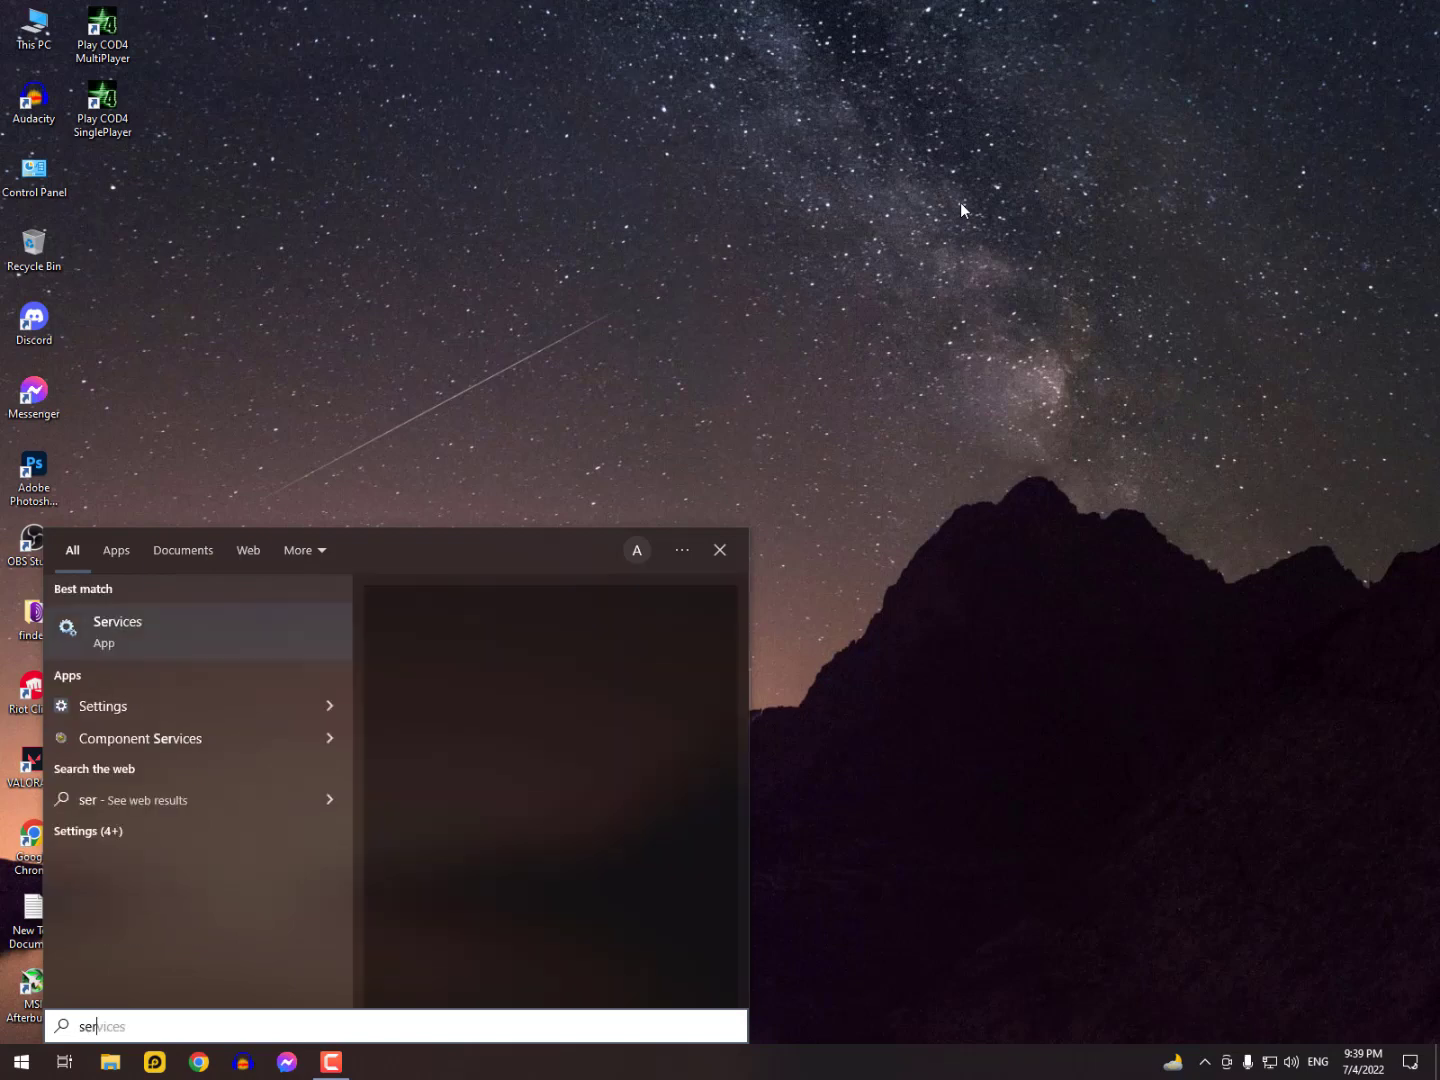
text(vices)
key(Return)
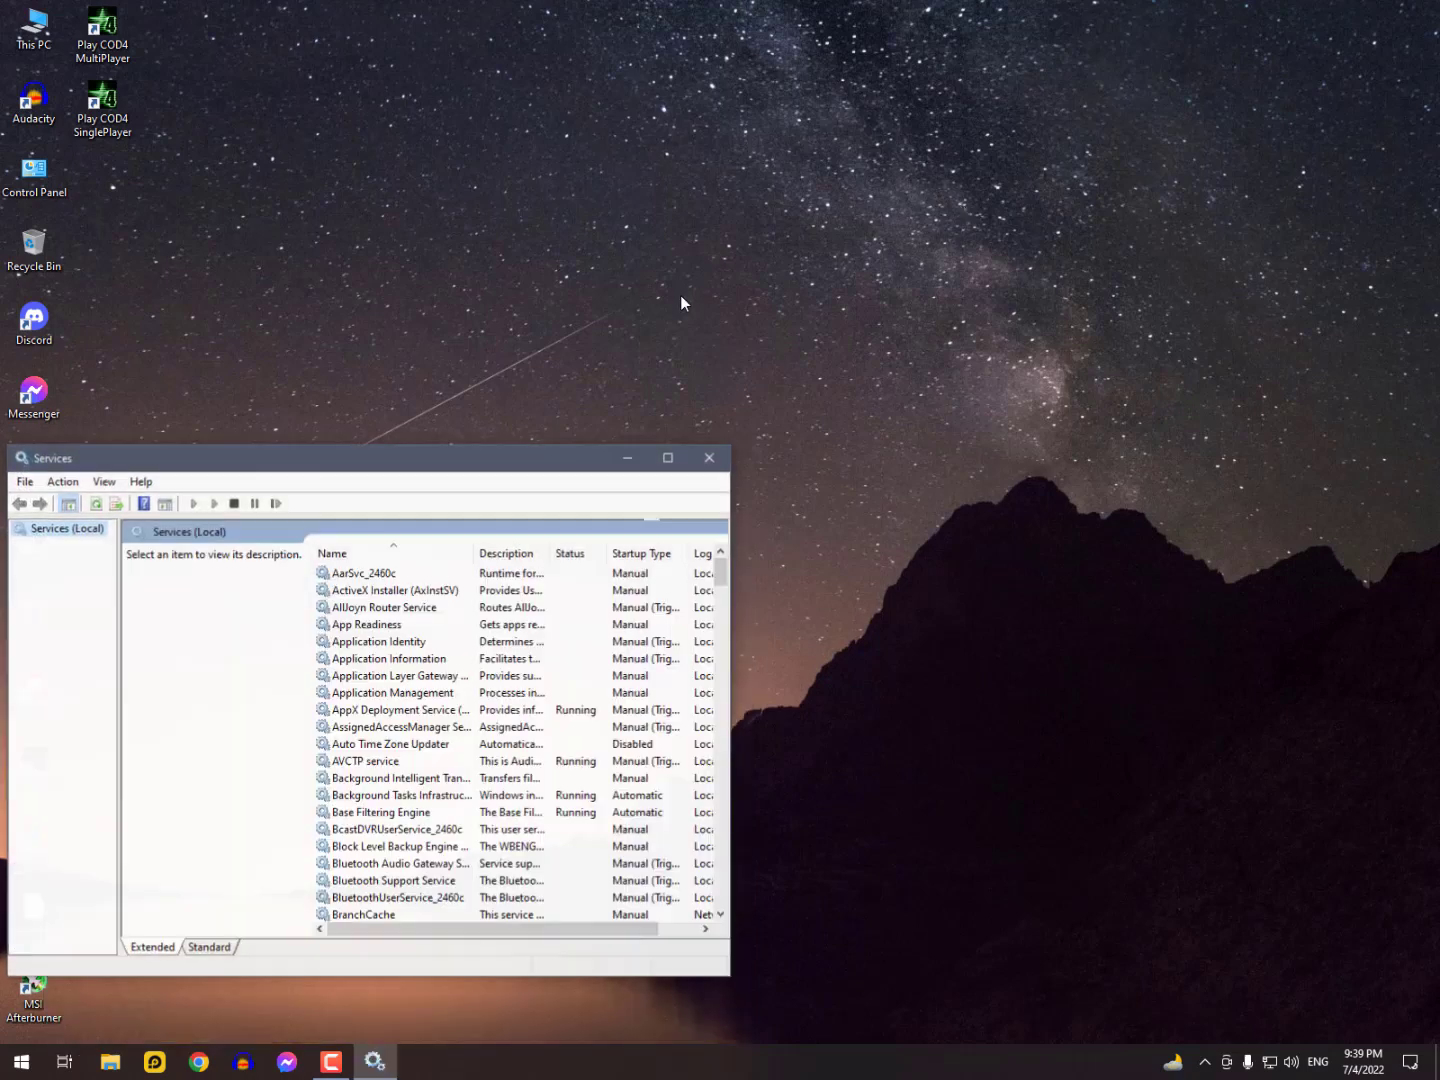
- Step through the W services to Windows Update and Windows Update Medic Service
click(416, 774)
key(w)
key(Down)
key(Down)
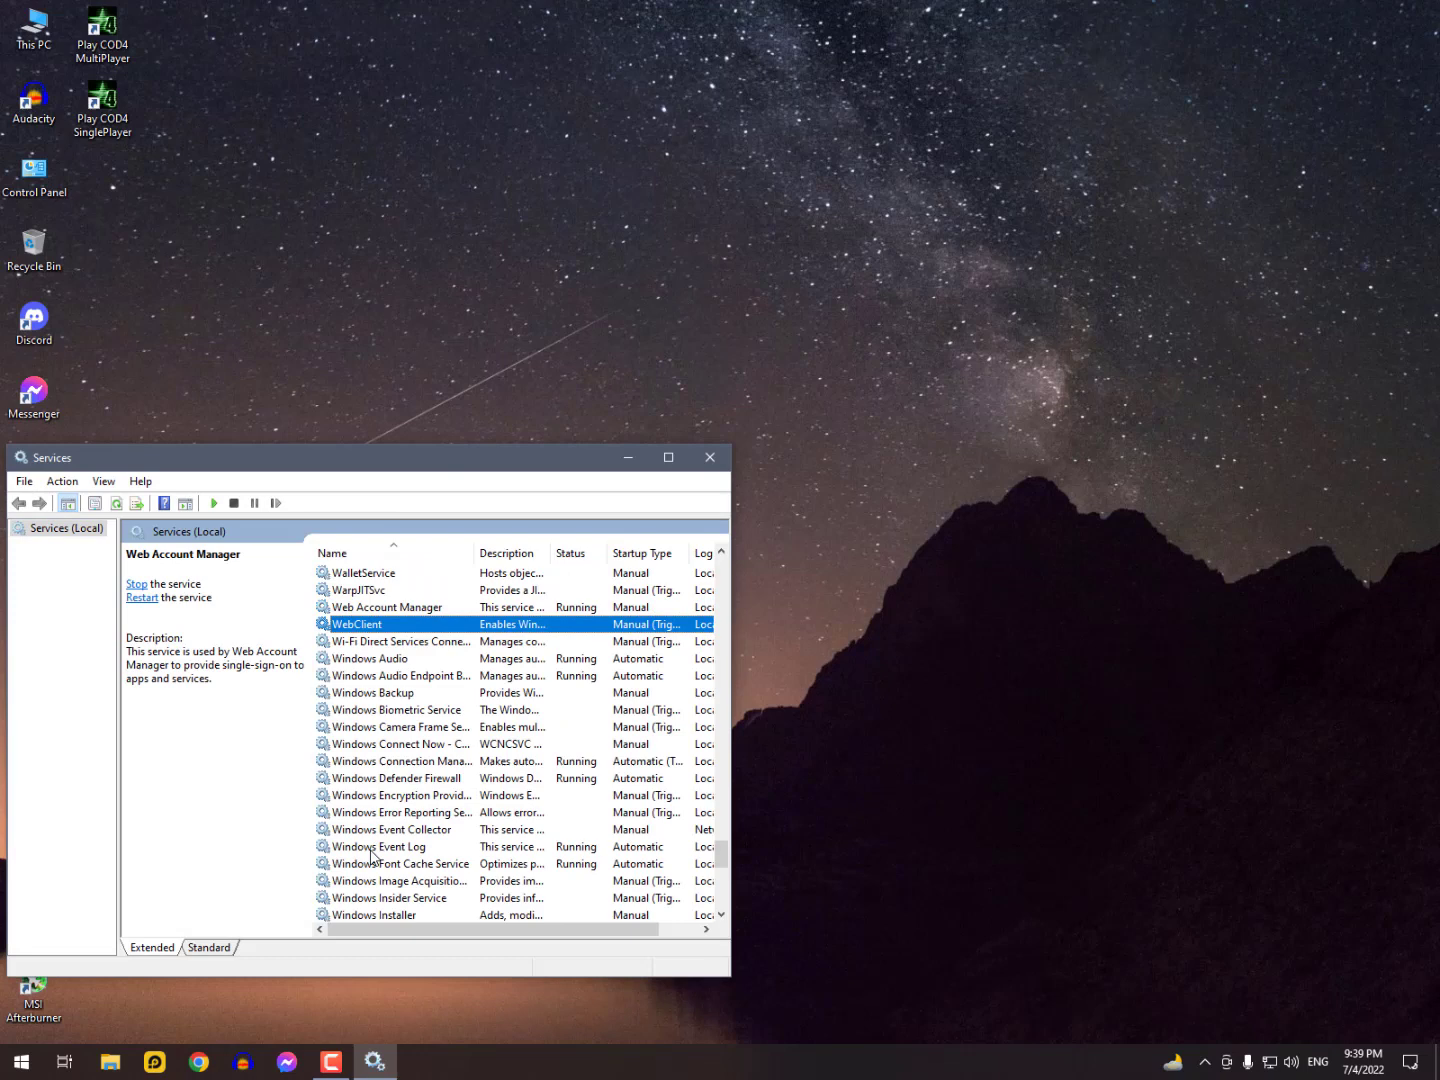
click(371, 852)
key(Down)
key(Down)
key(Down)
scroll(354, 913, down, 5)
key(Down)
key(Down)
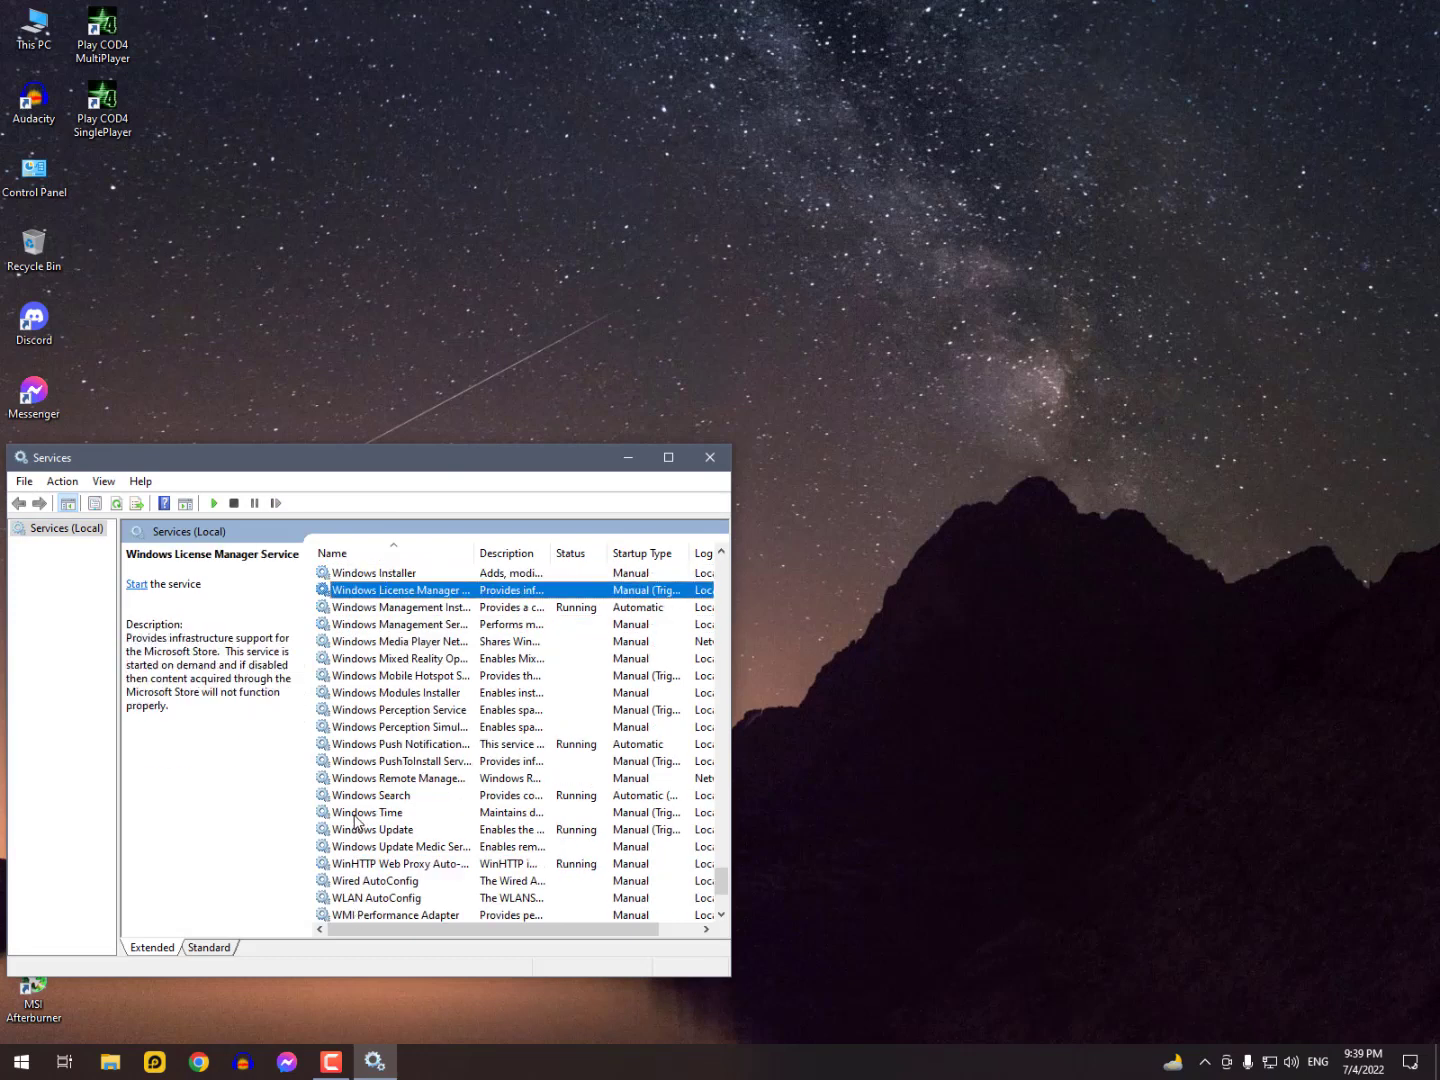
key(Down)
key(Down)
key(Down)
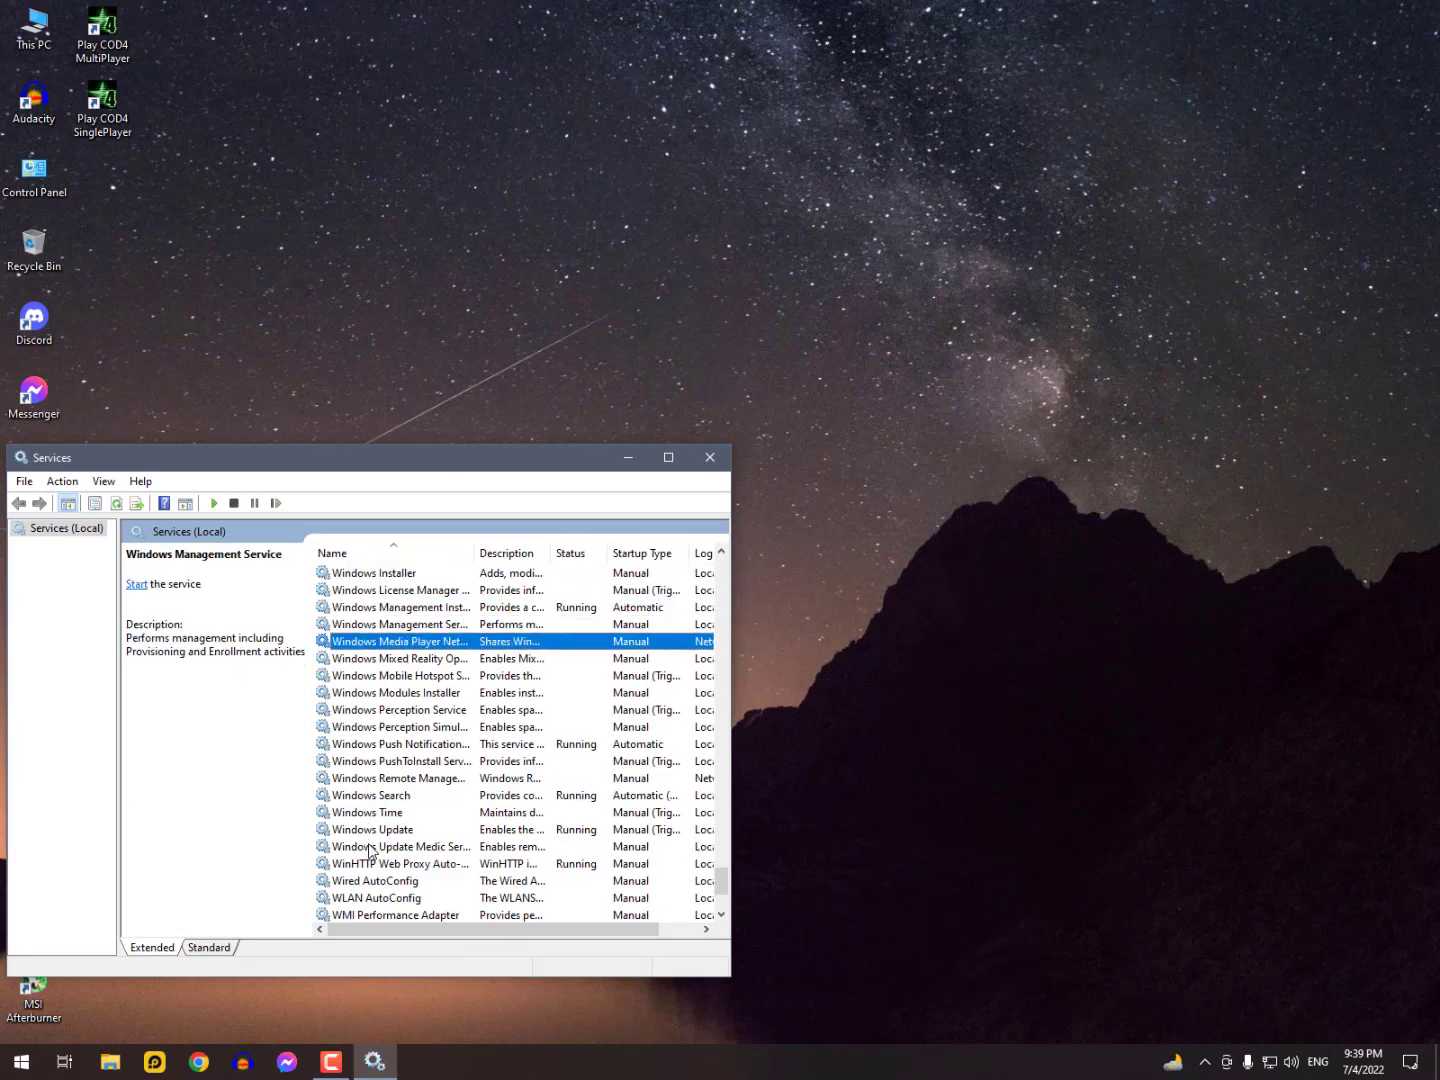
click(371, 849)
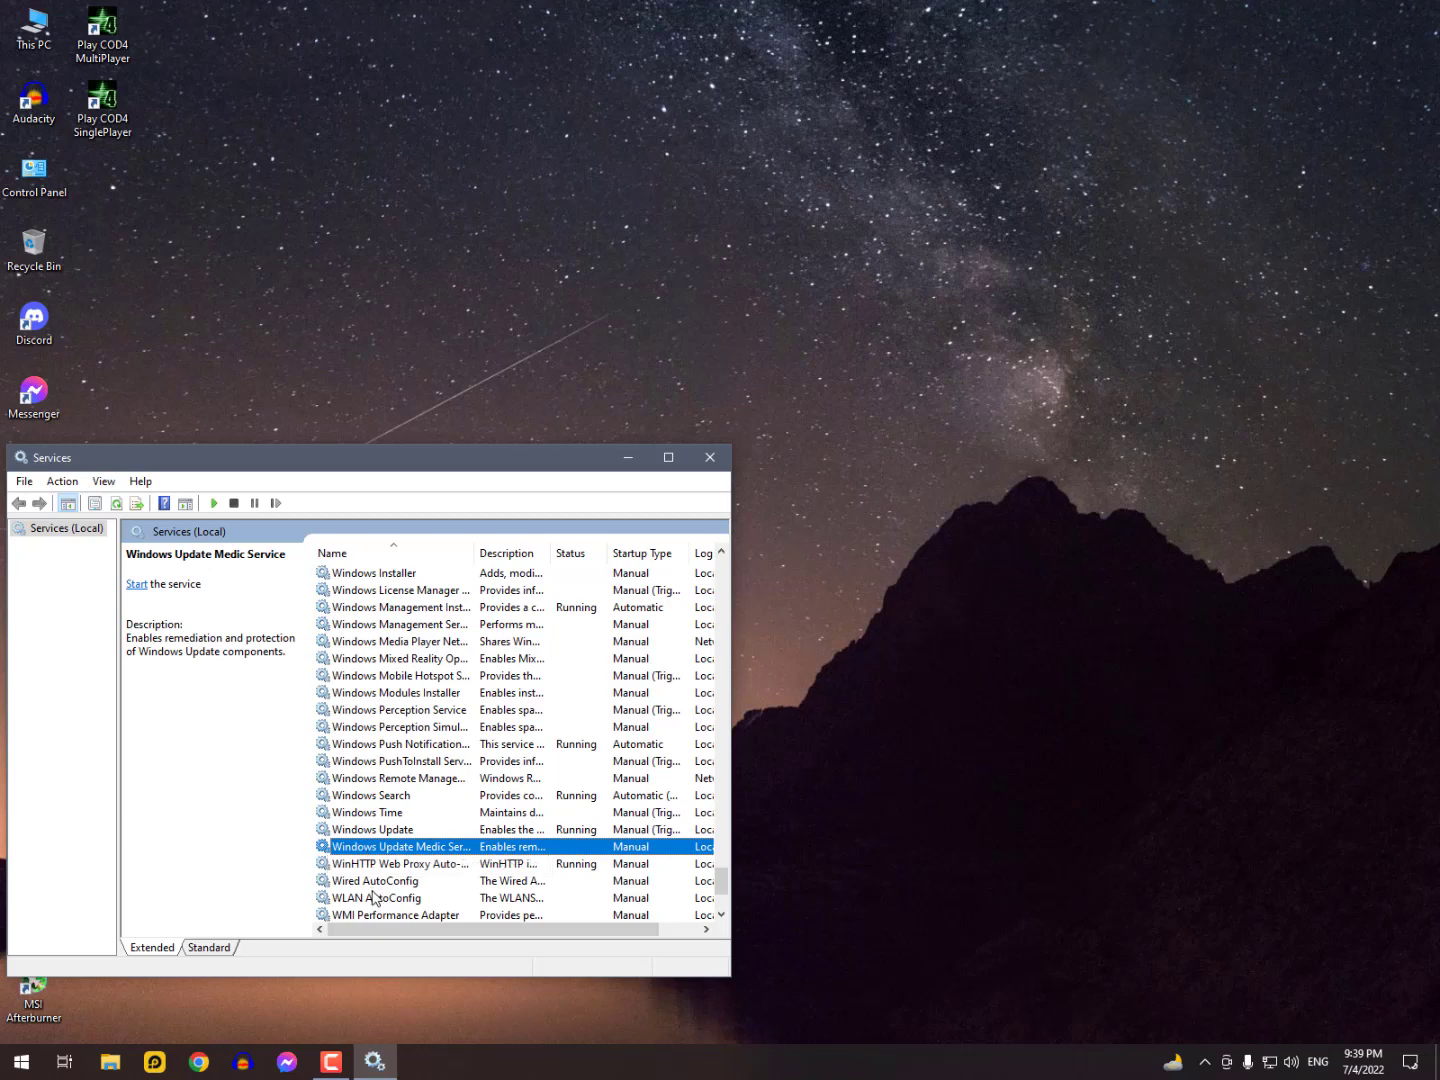
key(Down)
key(Down)
key(Up)
key(Up)
key(Up)
key(Down)
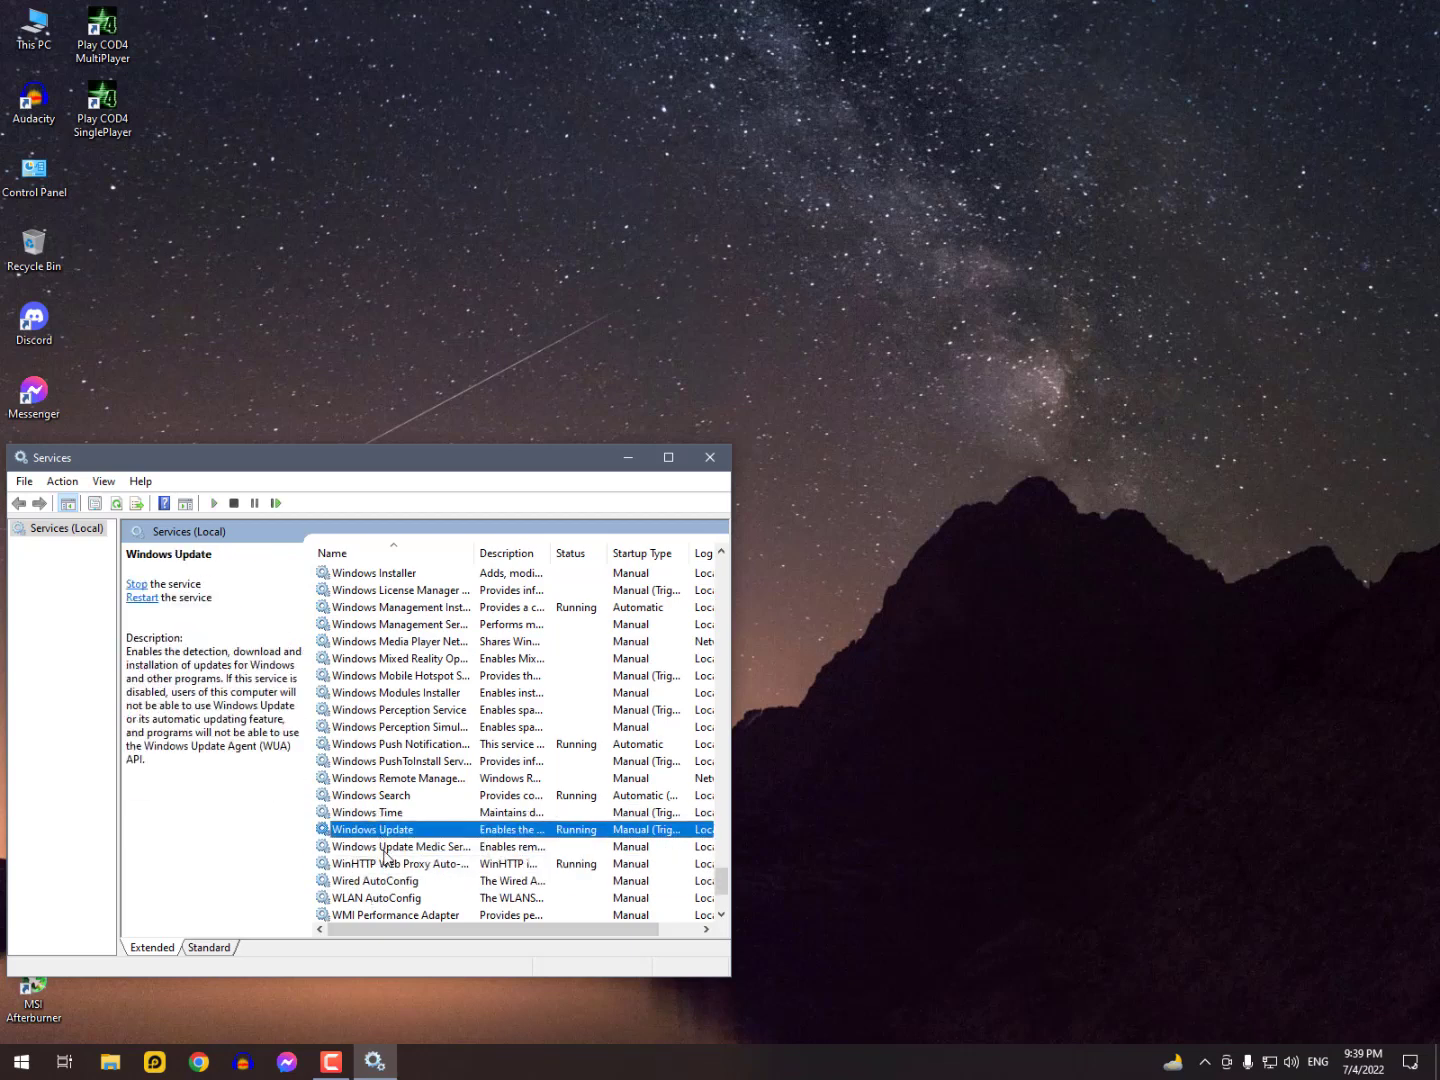
click(384, 852)
- Widen the Name column, move the Services window up and continue down the list
drag(473, 553, 564, 553)
drag(472, 461, 648, 95)
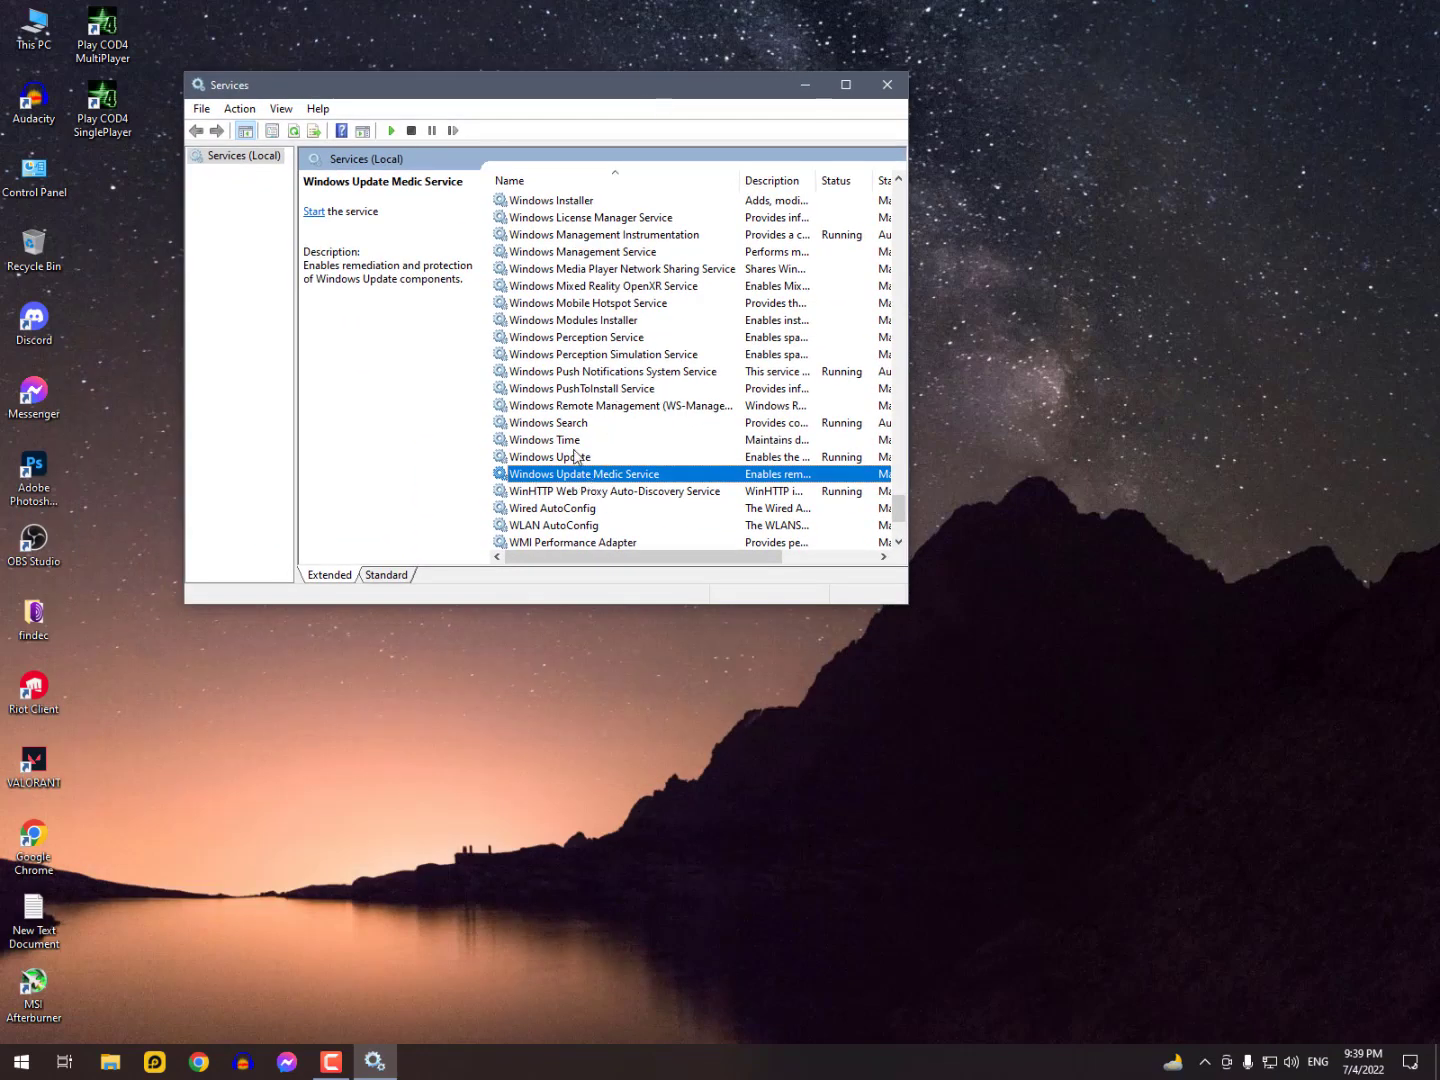
key(Down)
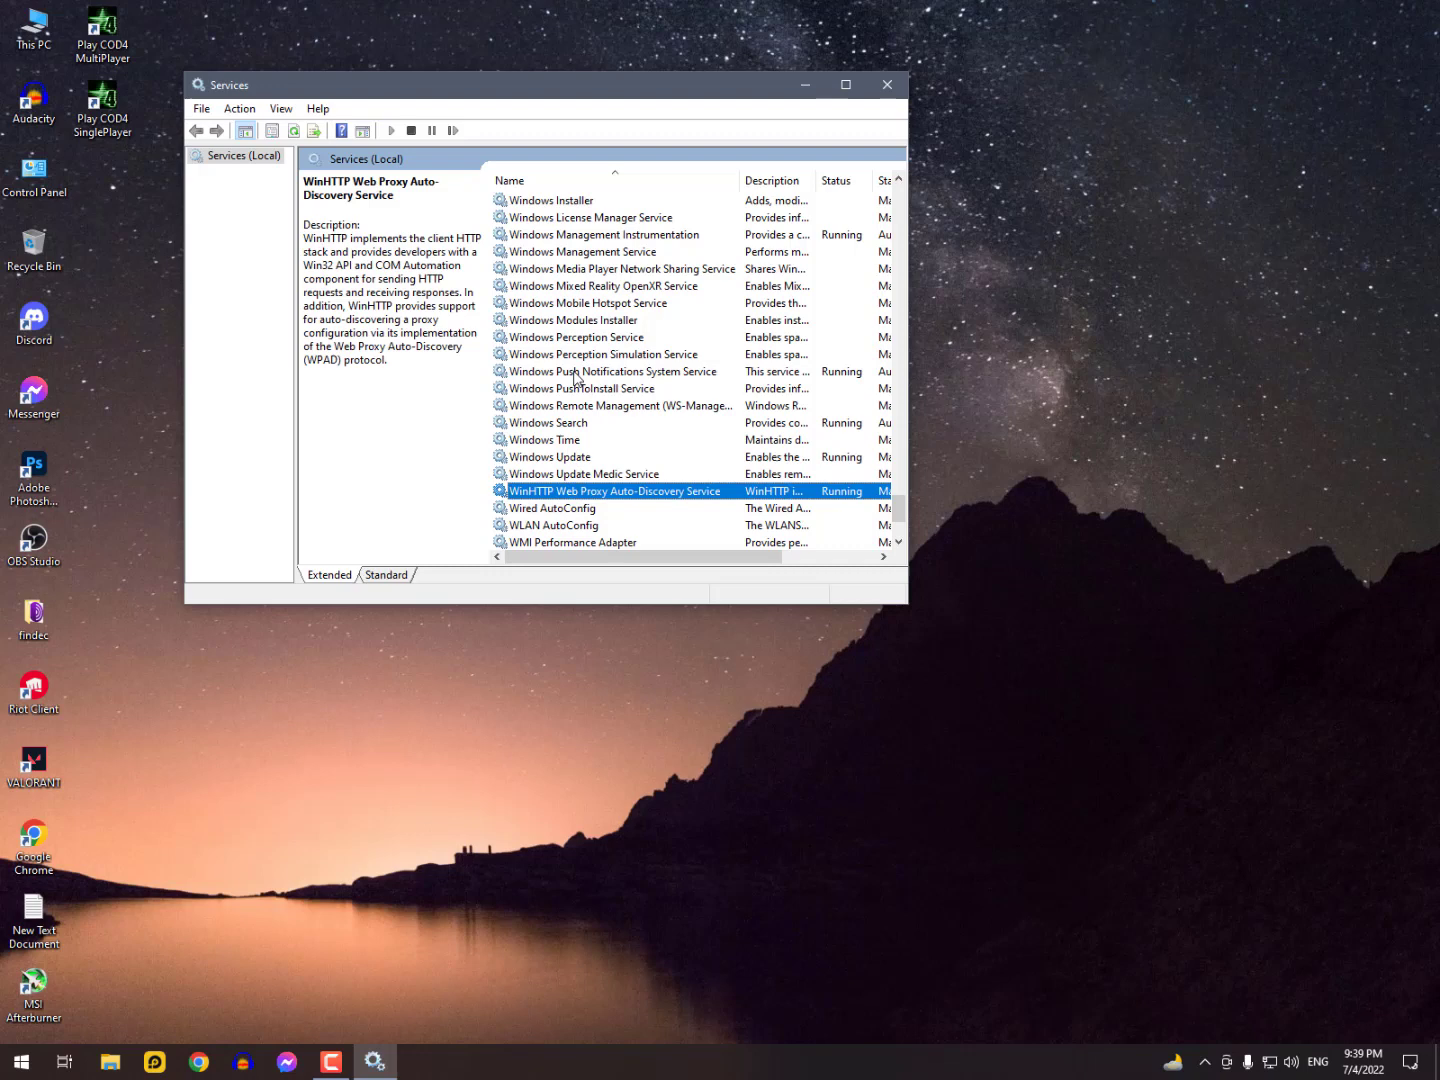
key(Down)
key(Down)
key(Down)
scroll(608, 529, down, 3)
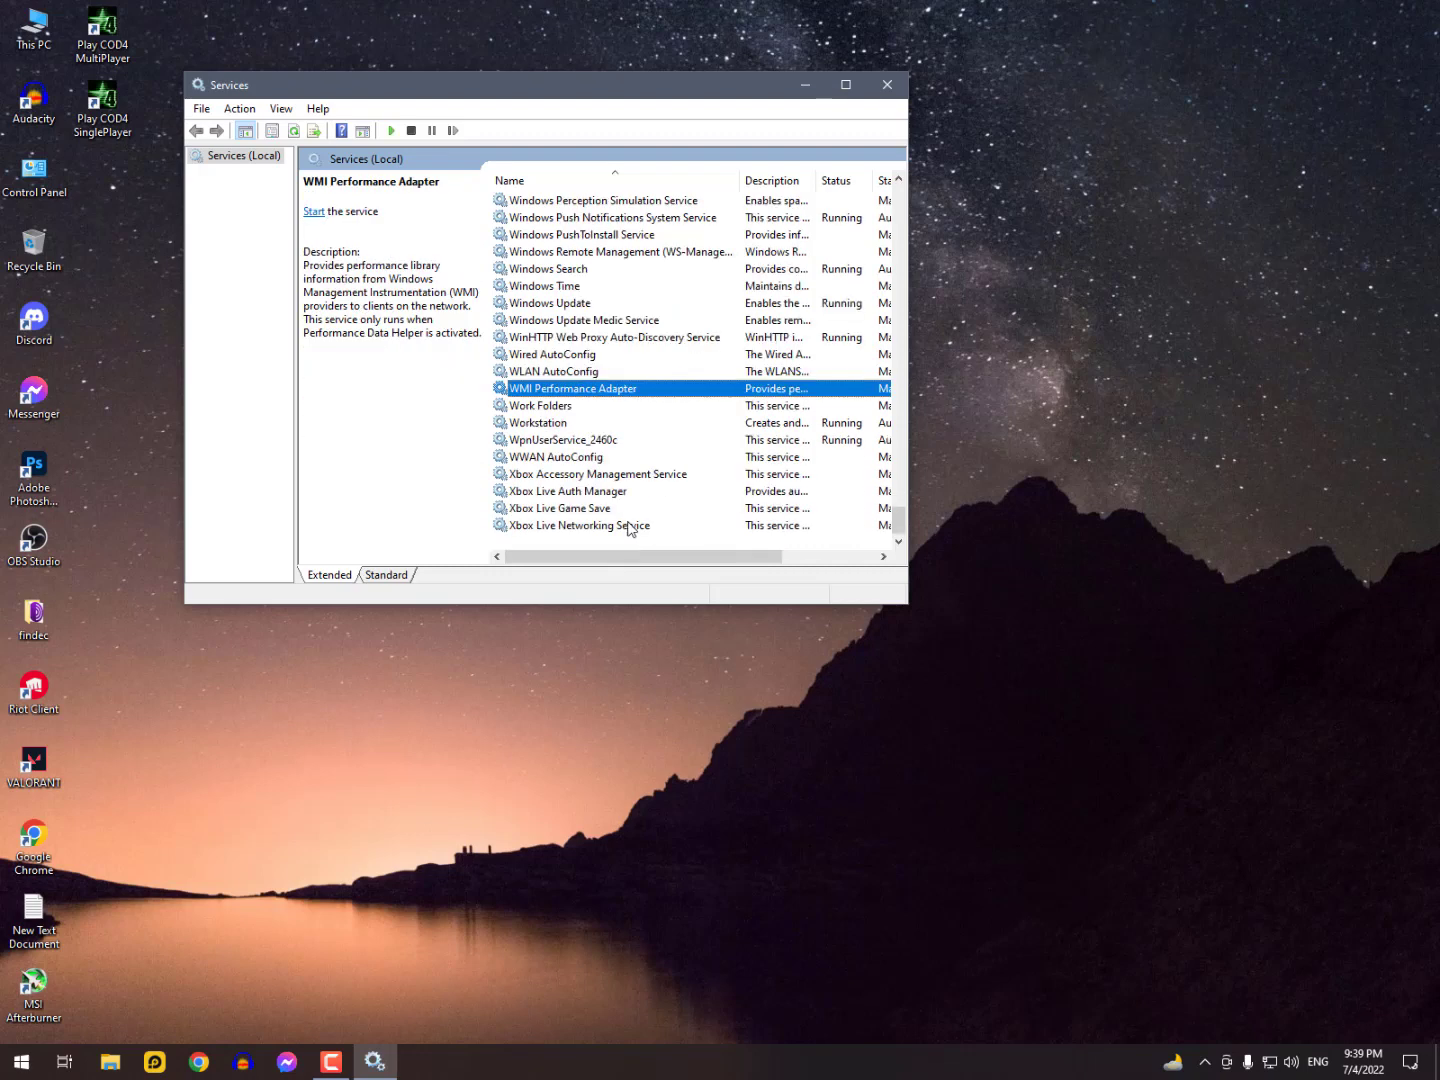
key(Down)
key(Down)
key(Down)
key(Down)
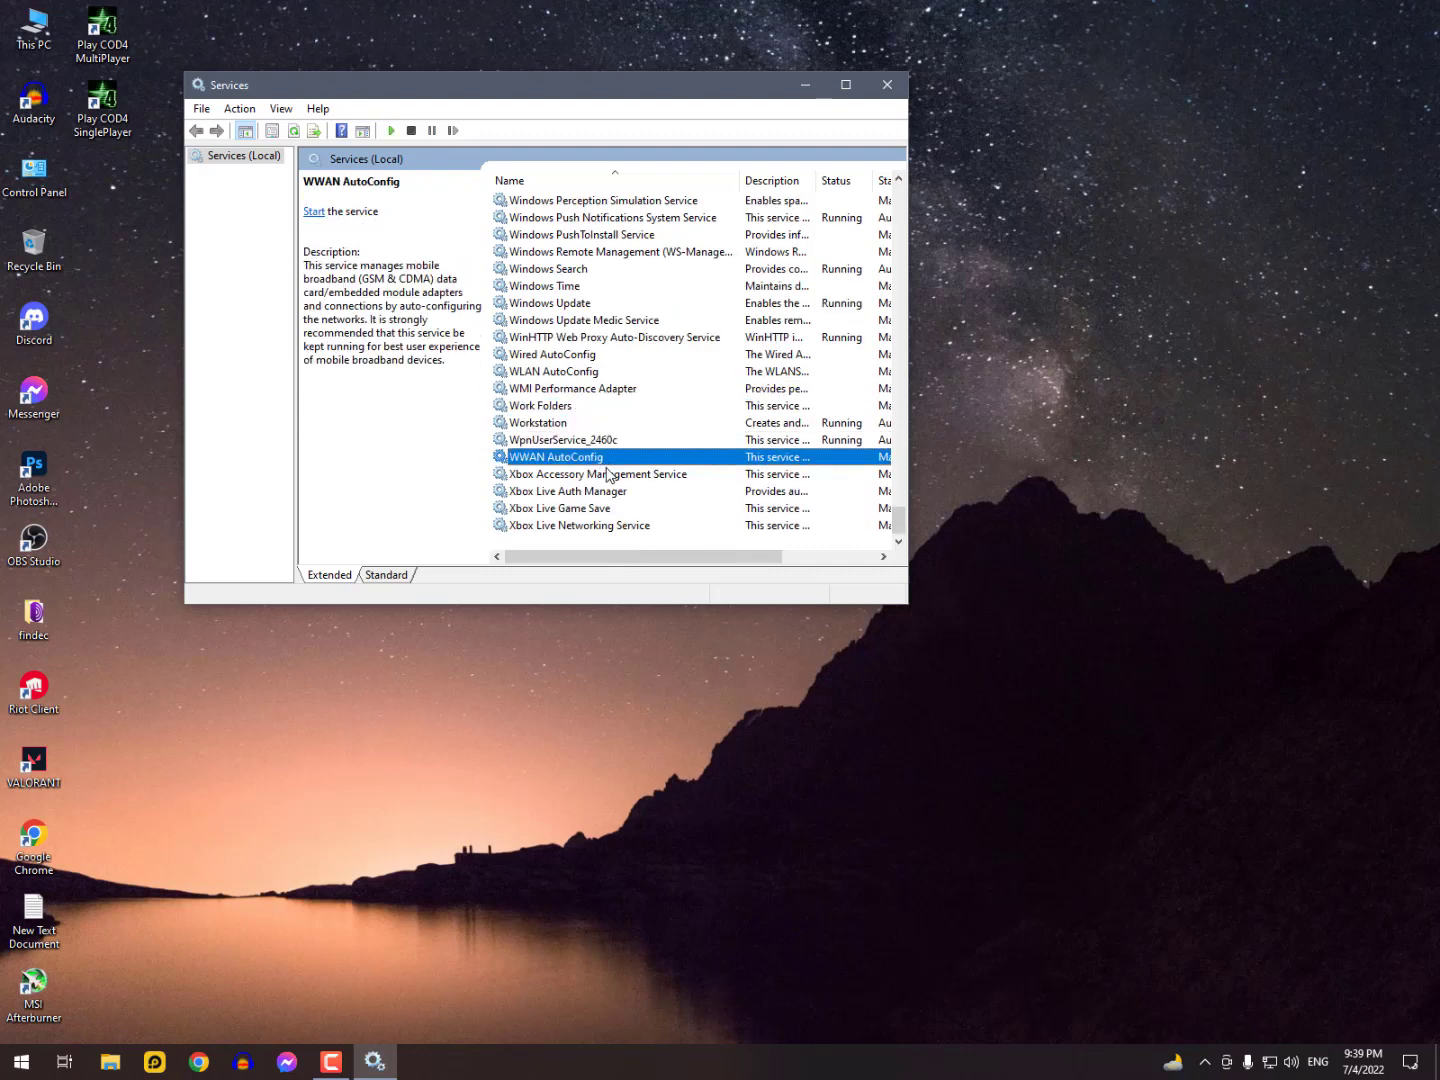
- Review the Windows services from Windows Defender Firewall onward, then close Services
key(w)
key(Down)
key(Down)
key(Down)
key(Down)
key(Down)
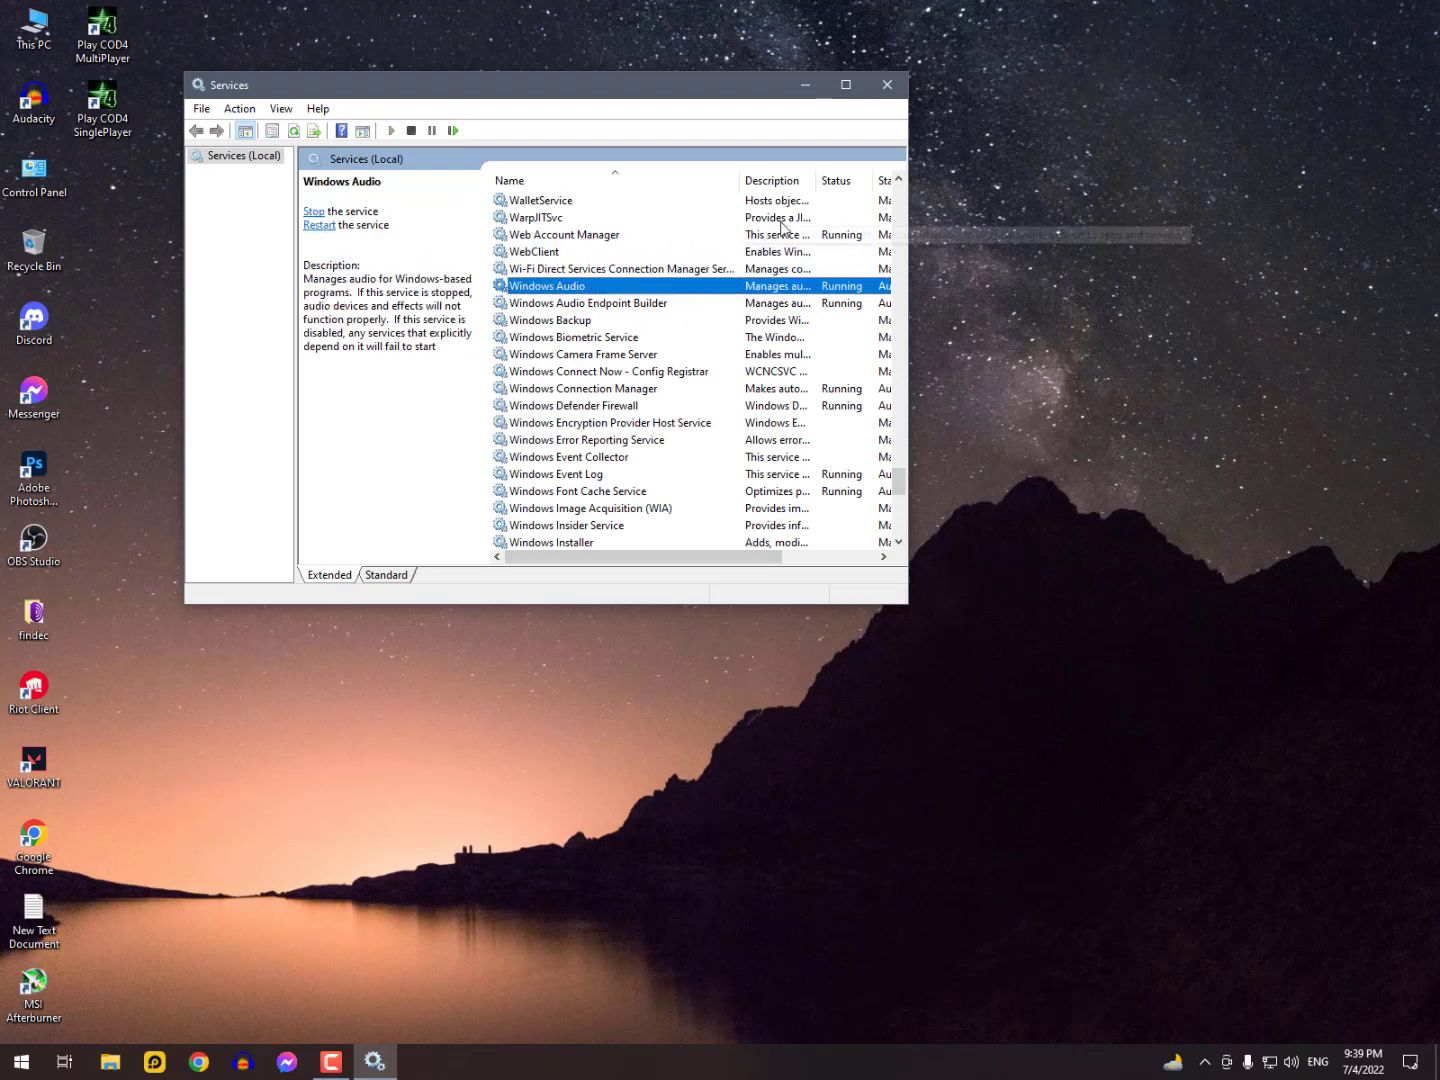
key(Down)
key(Down)
key(Down)
key(Down)
key(Down)
key(Down)
key(Down)
key(Down)
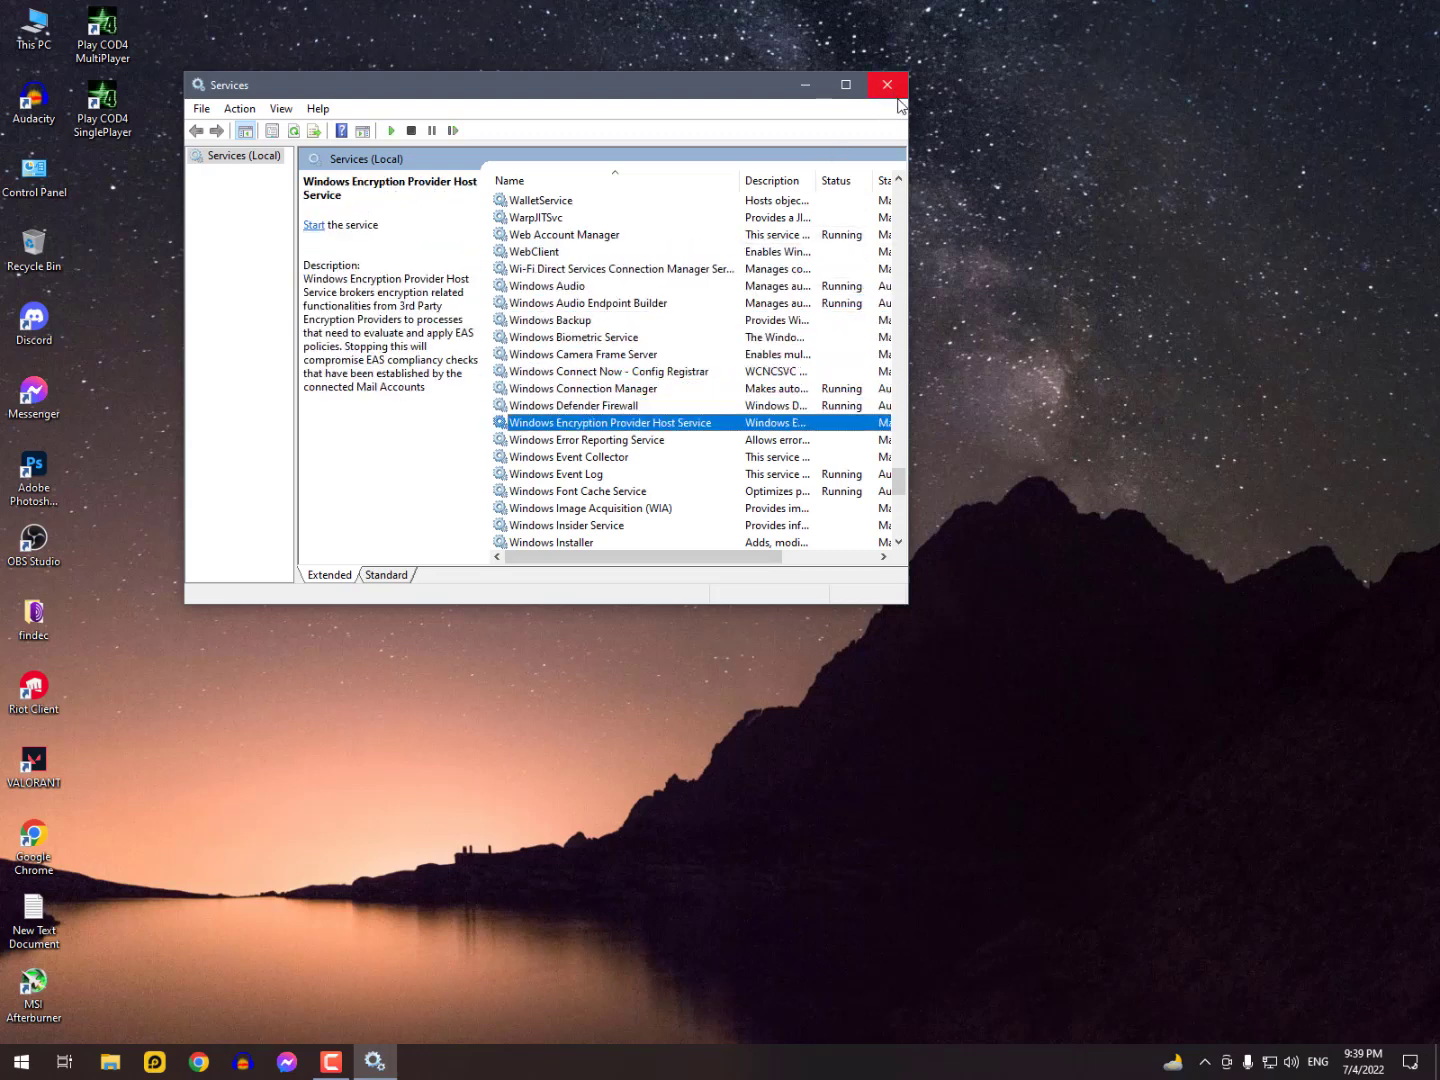
click(587, 391)
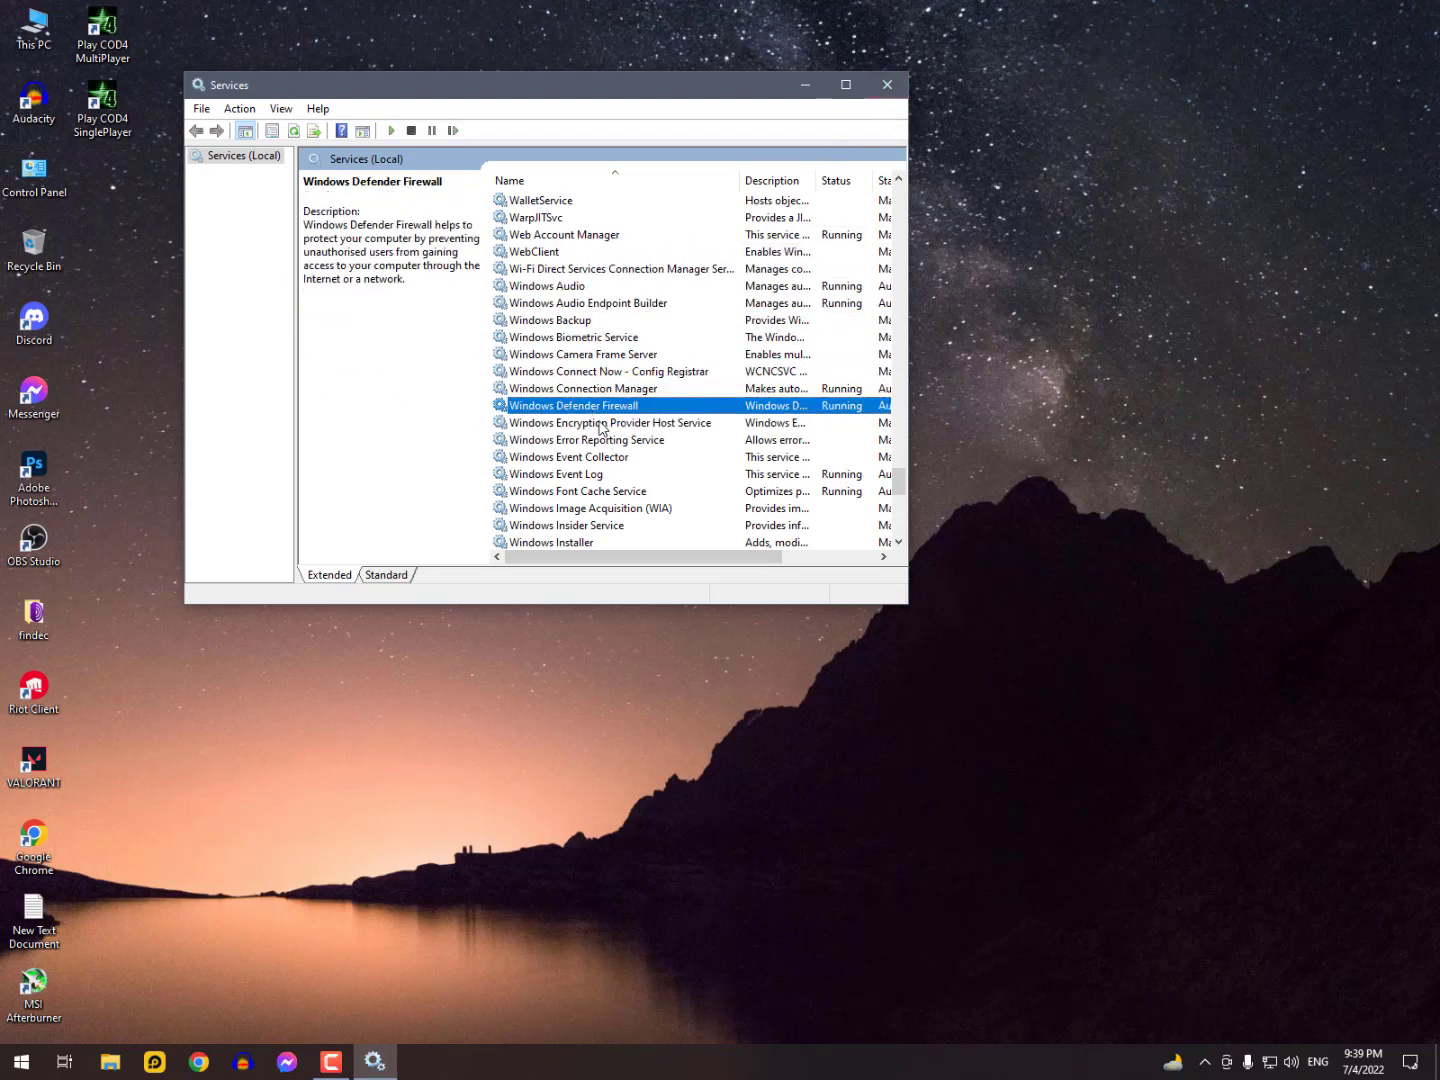
key(Down)
key(Down)
key(Down)
key(Down)
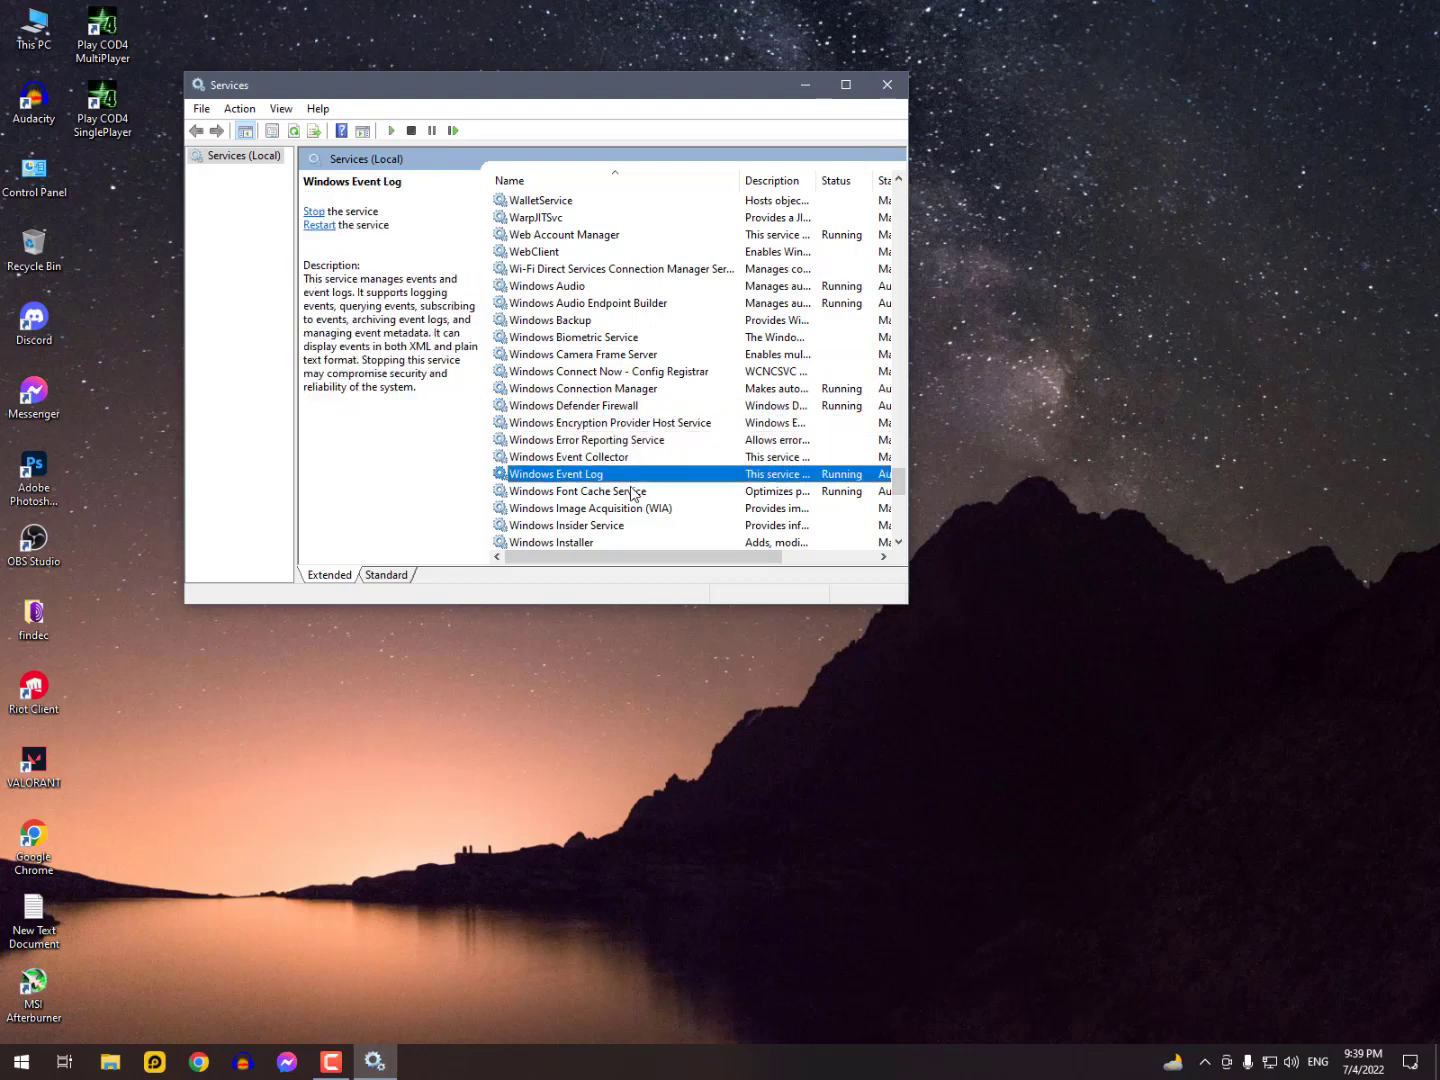
key(Down)
key(Down)
key(Down)
scroll(642, 529, down, 5)
key(Down)
key(Down)
key(Down)
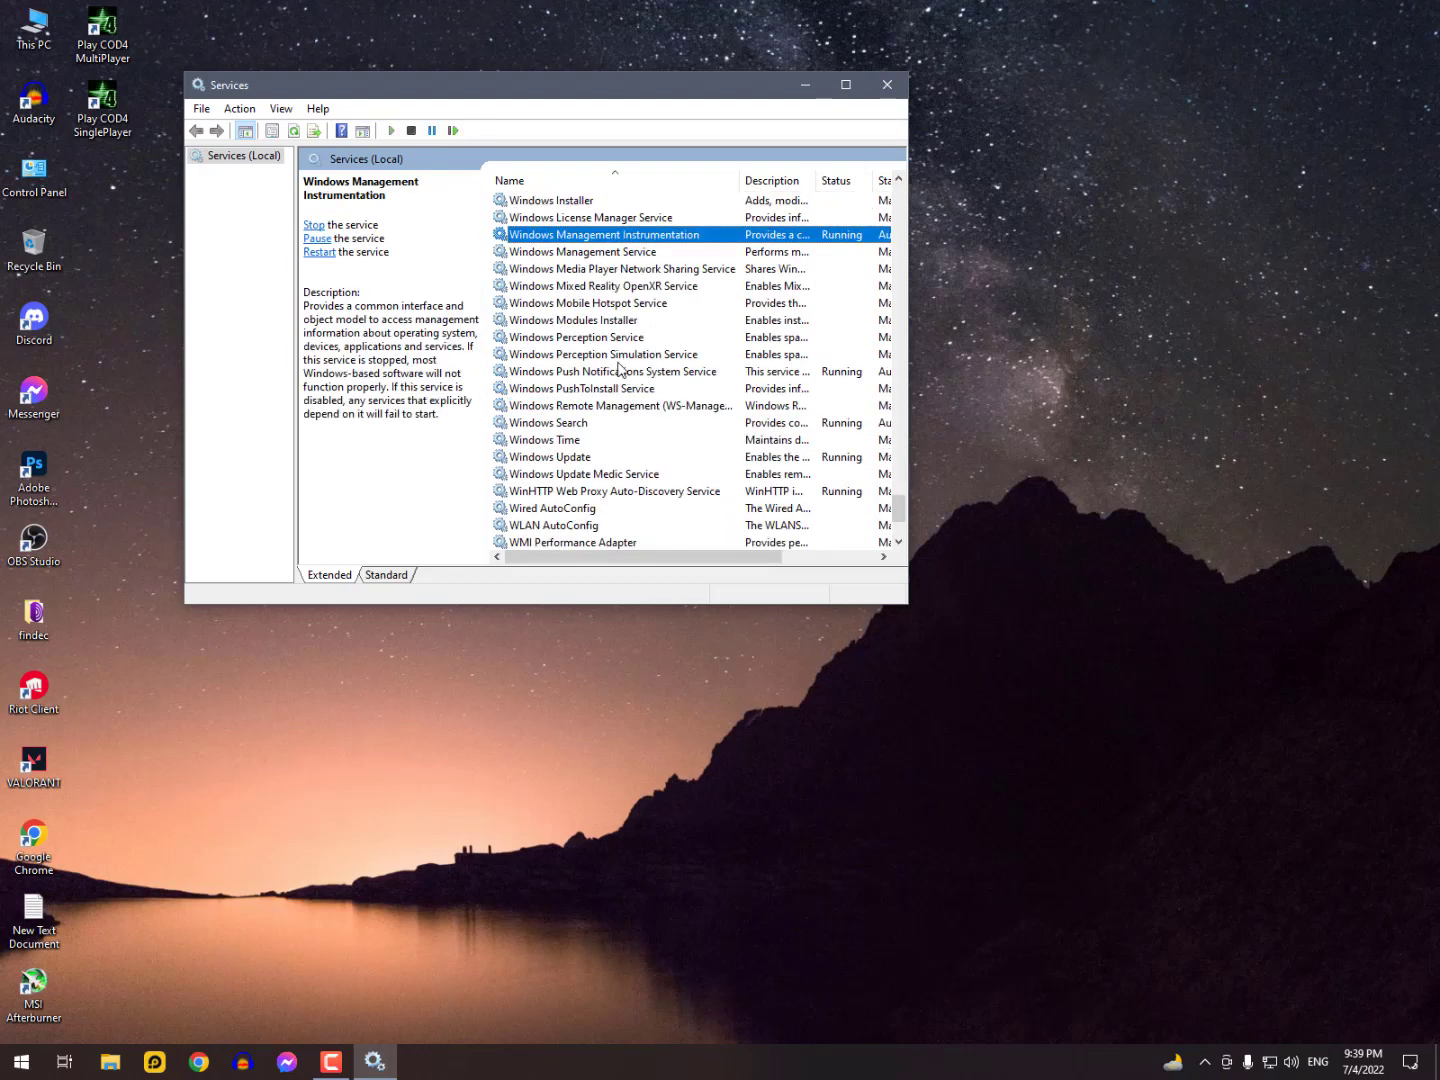
key(Down)
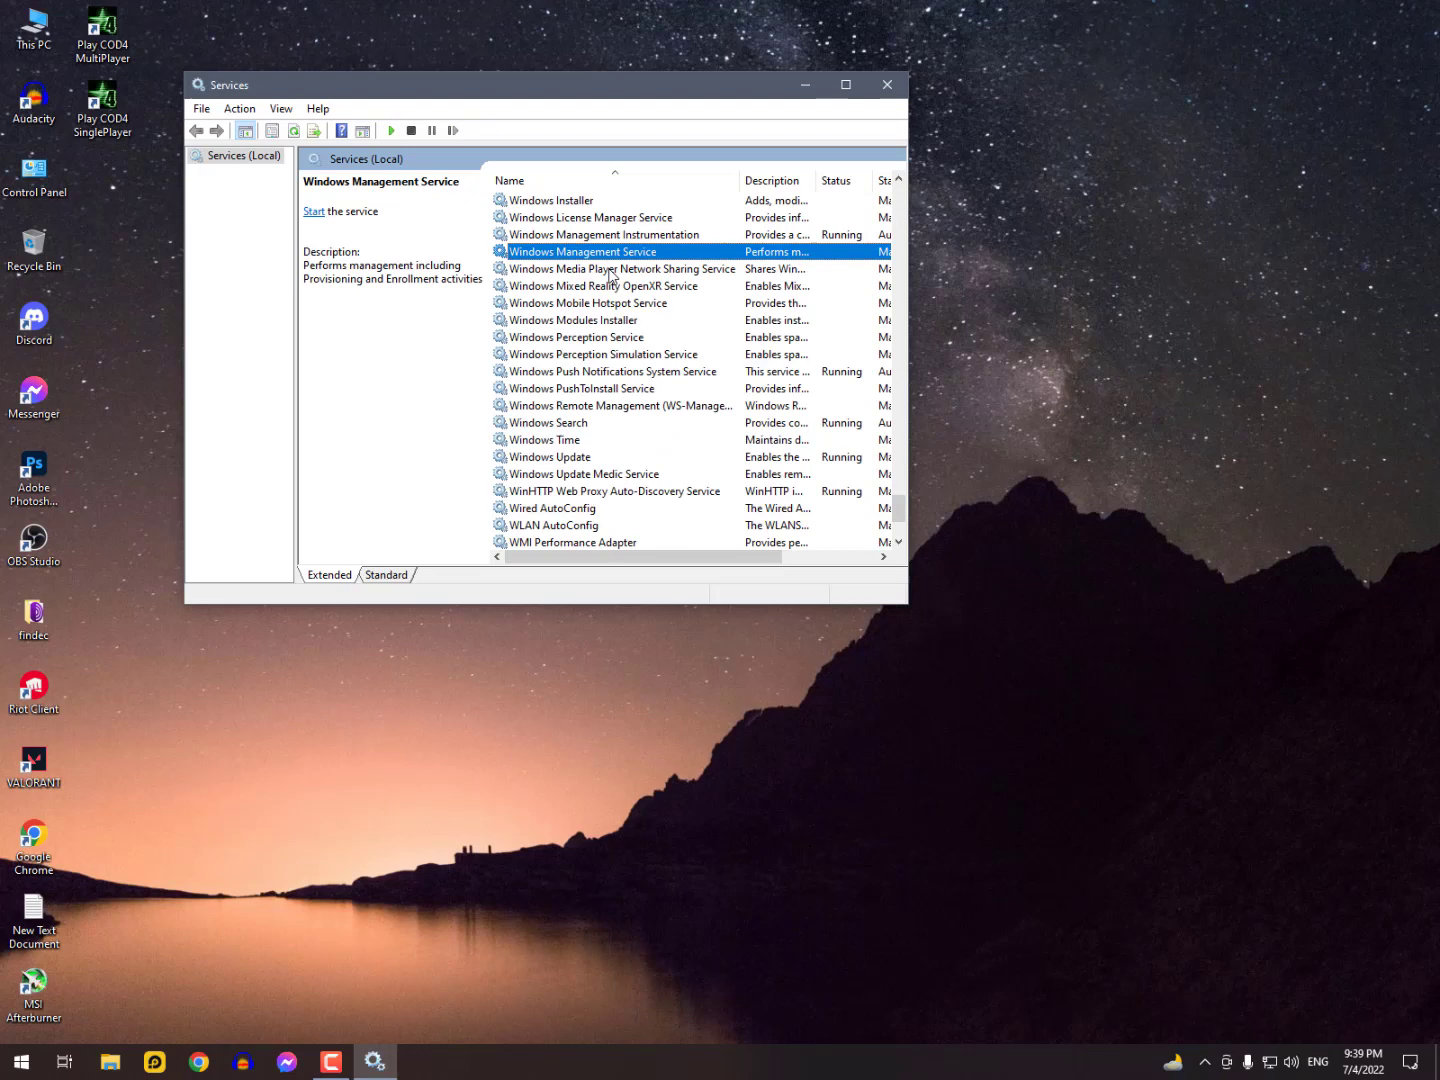
key(Down)
key(Down)
key(Down)
key(Down)
key(Down)
key(Down)
key(Down)
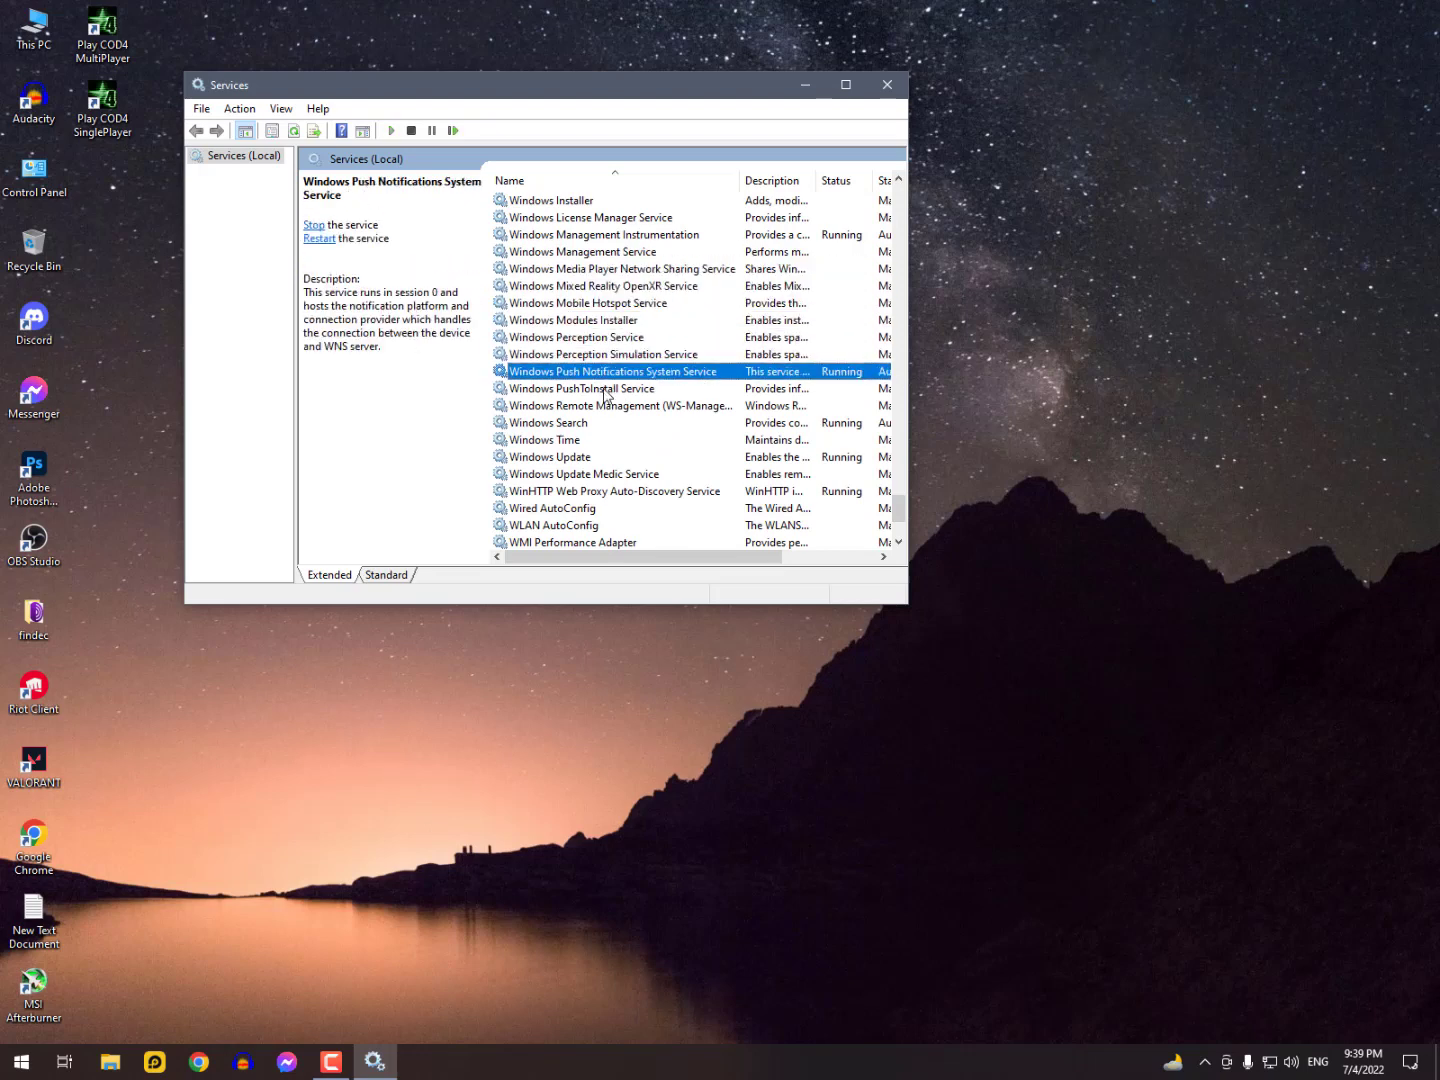
key(Down)
key(Down)
key(Down)
key(Down)
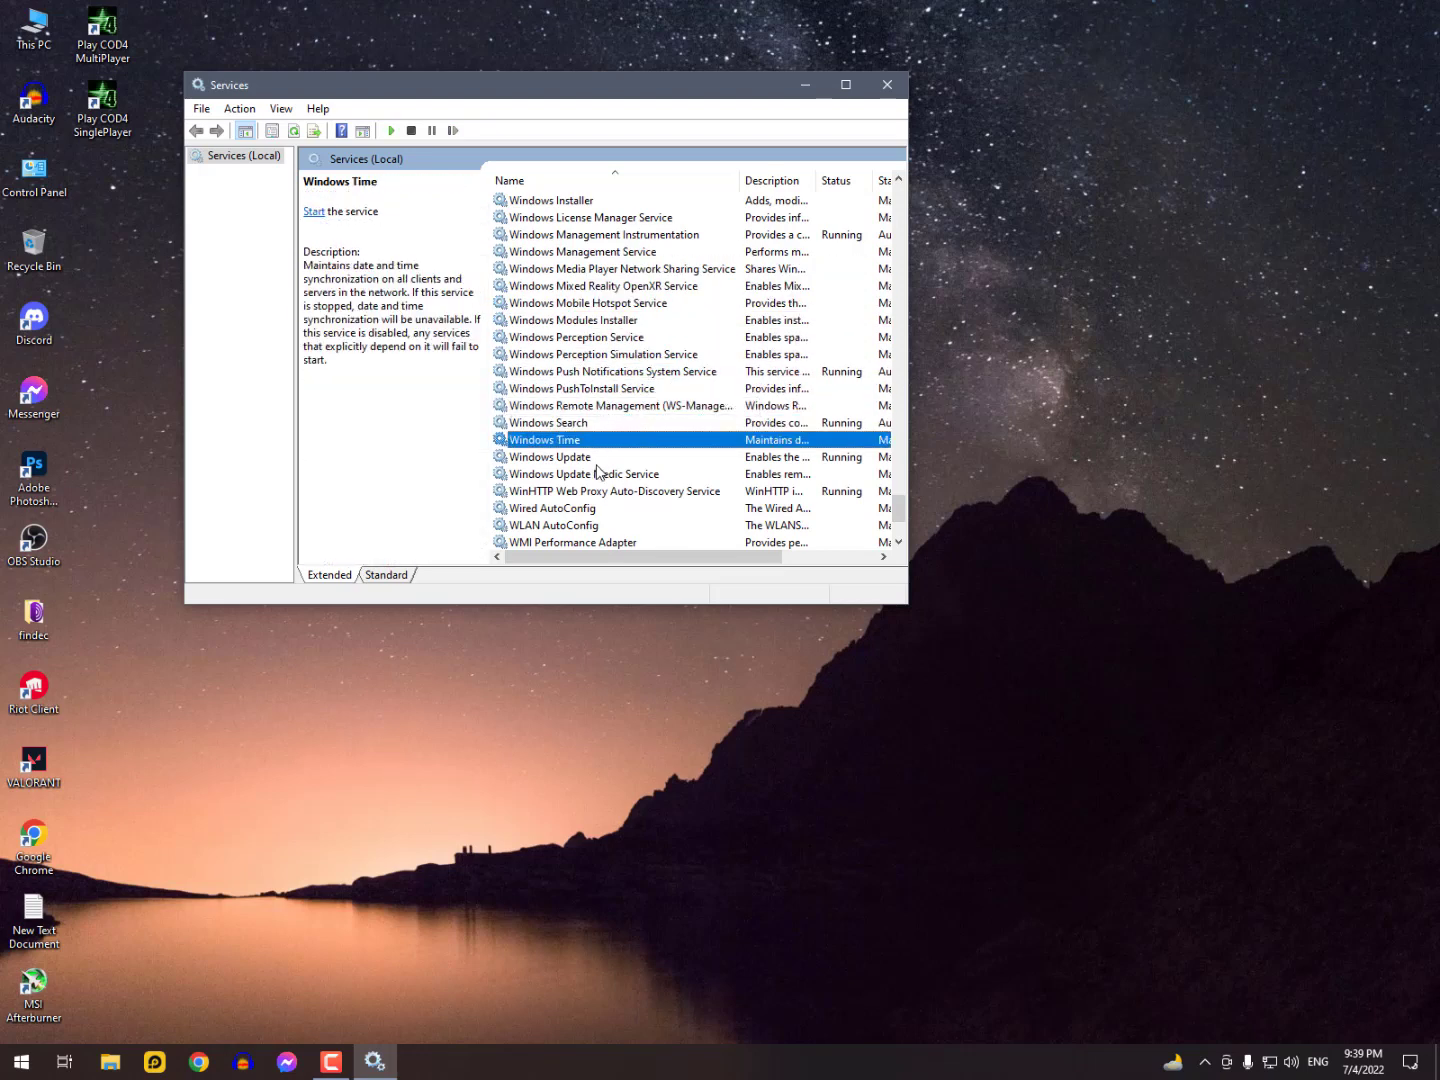
click(887, 85)
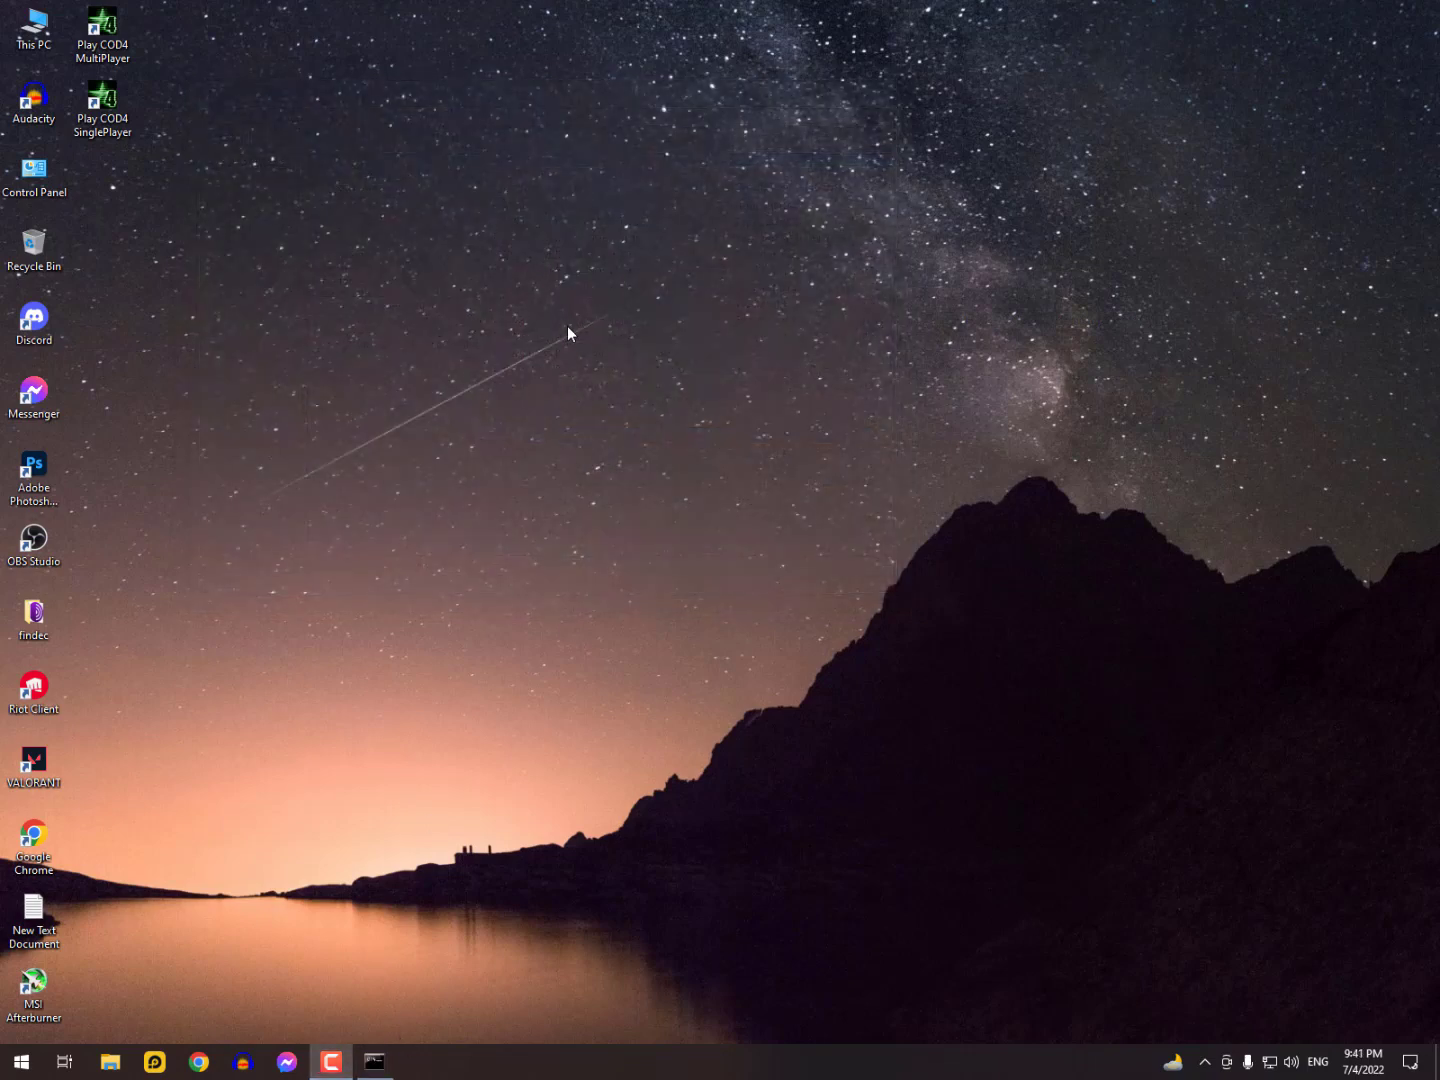
- Launch Command Prompt as administrator and paste the sc create SecurityHealthService command
key(super)
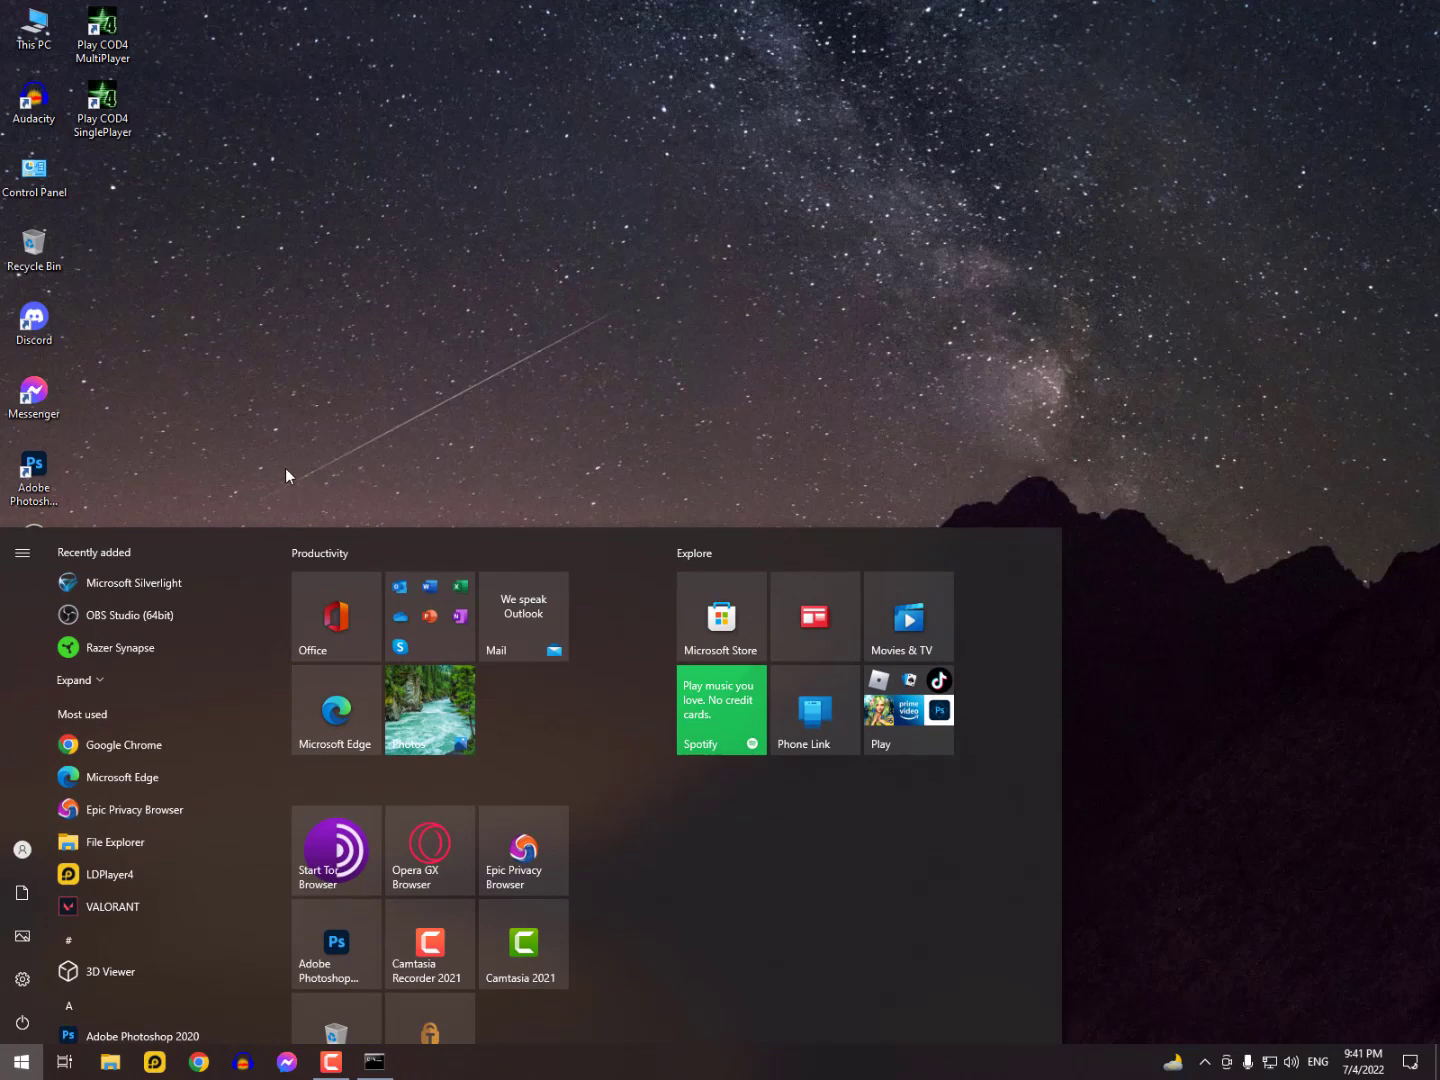
text(cmd)
key(shift+F10)
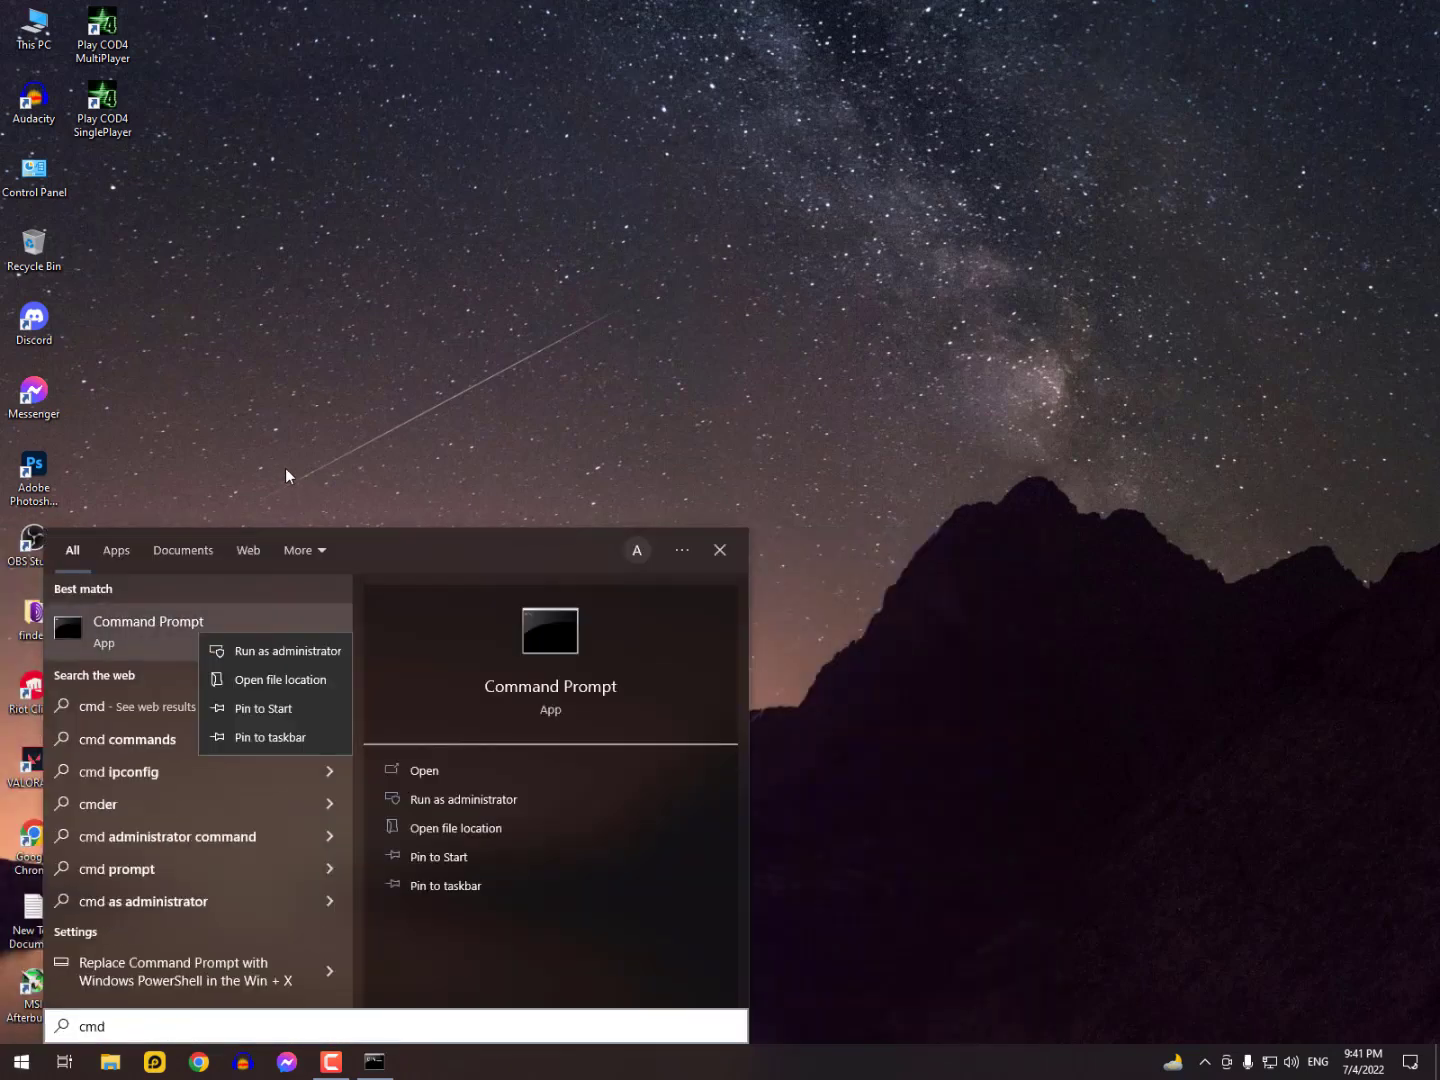
key(Down)
key(Return)
right_click(536, 329)
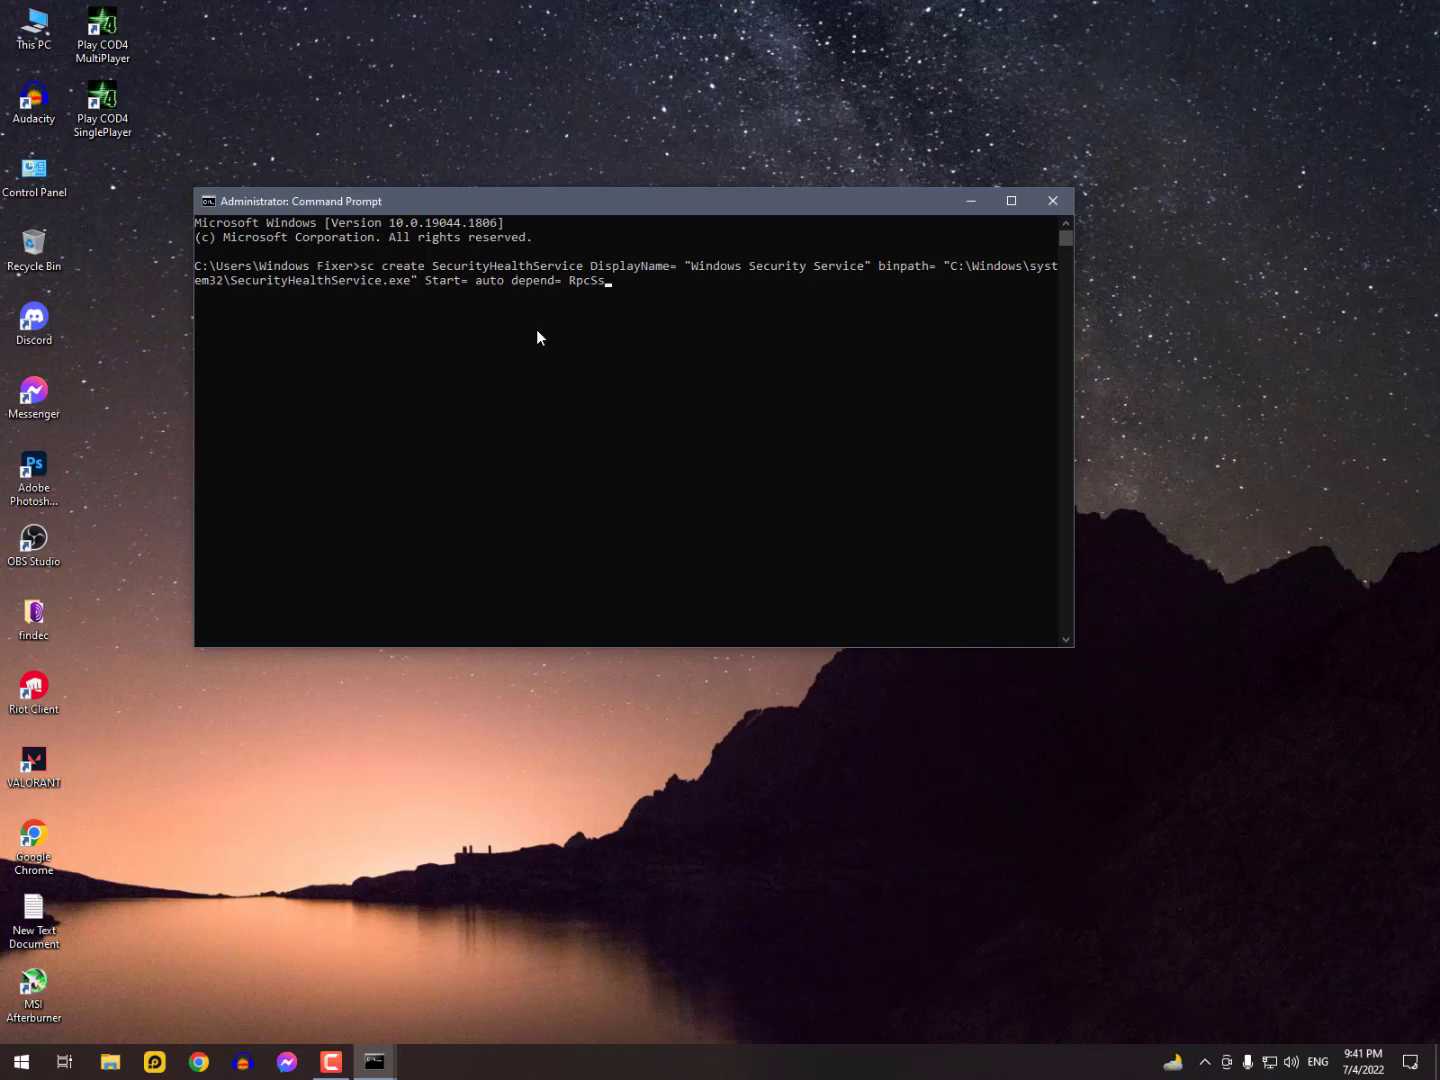
- Run the sc create command, which fails with error 1073 service already exists
key(Return)
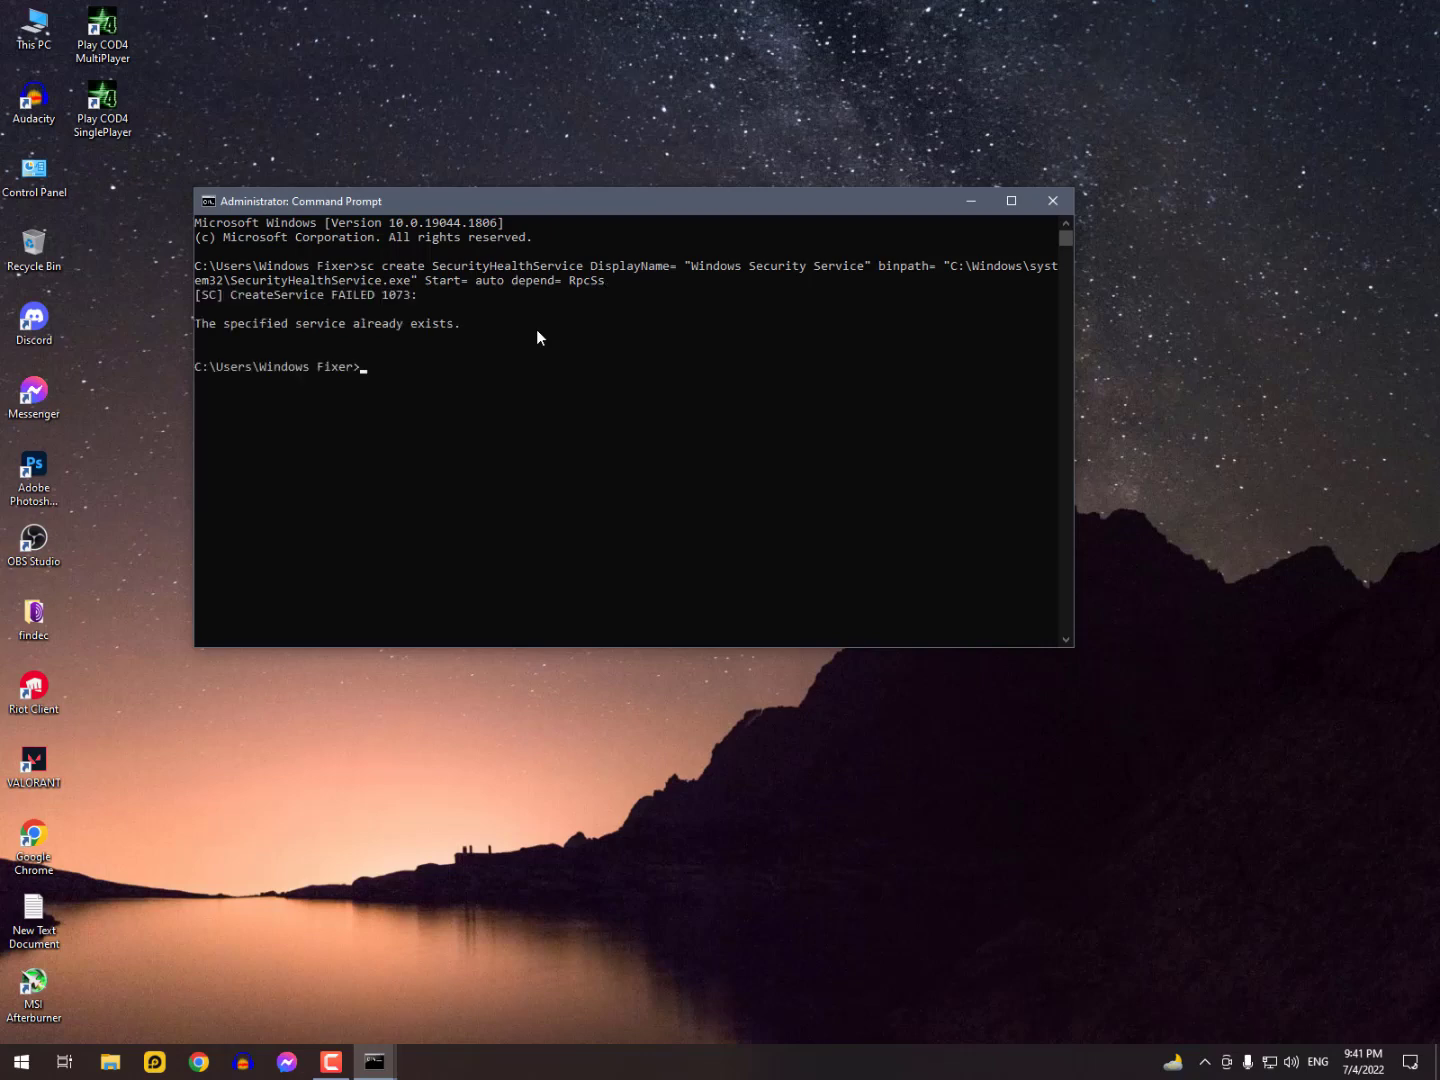
drag(413, 299, 351, 297)
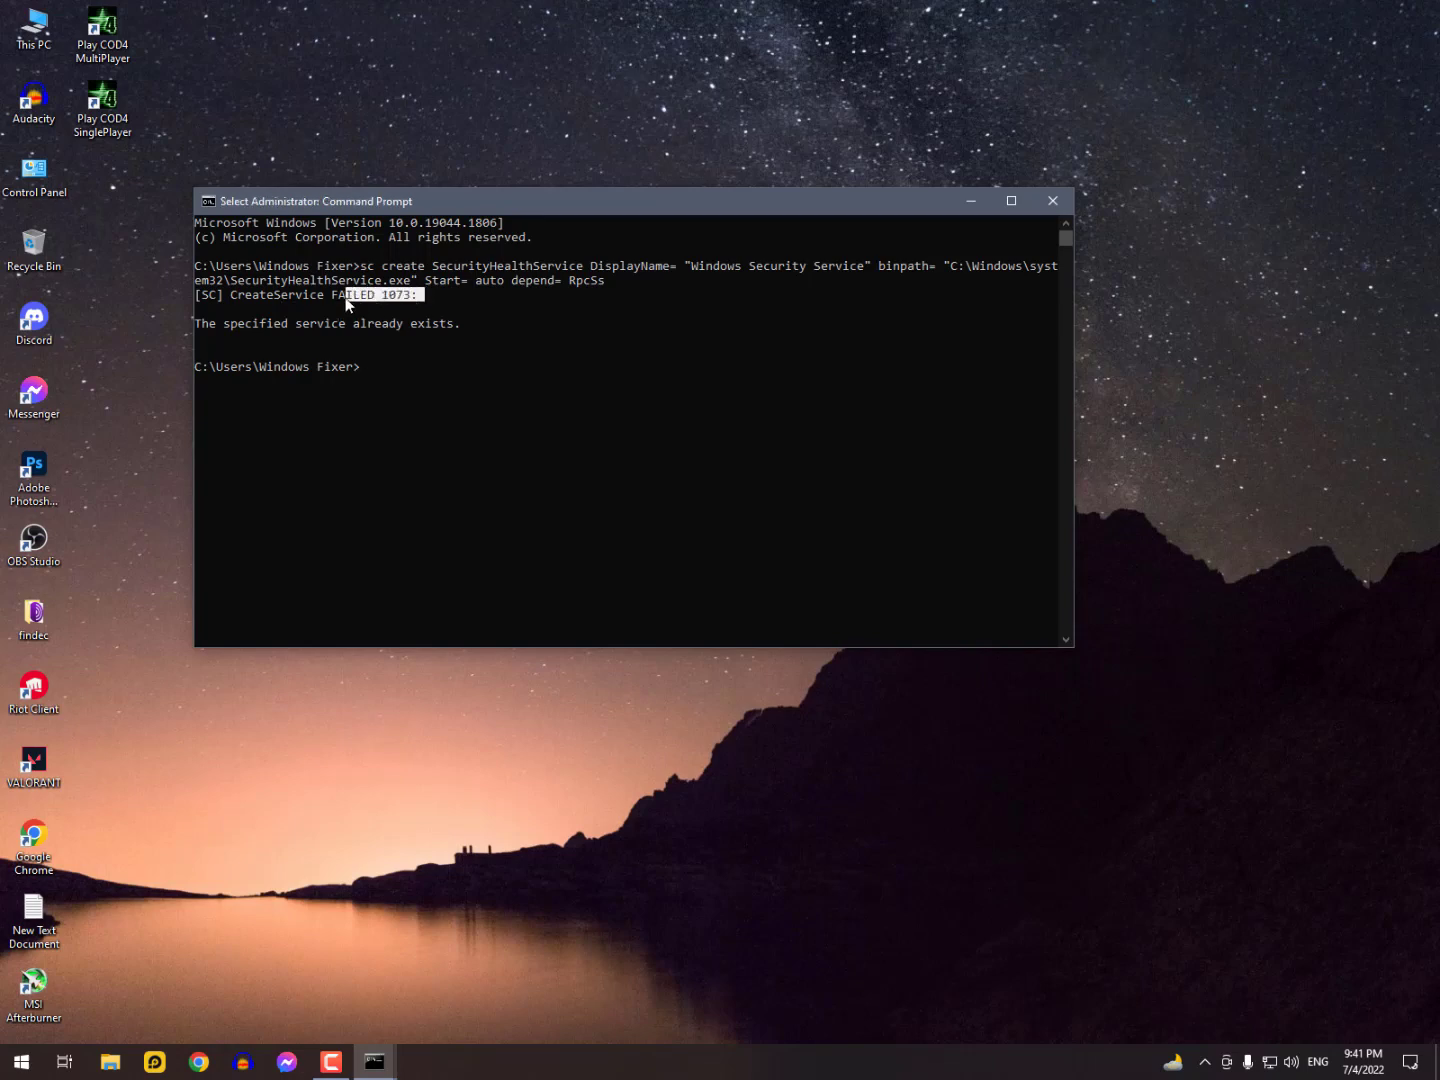
- Minimize Command Prompt, reopen Services and move down to the Windows services
click(974, 200)
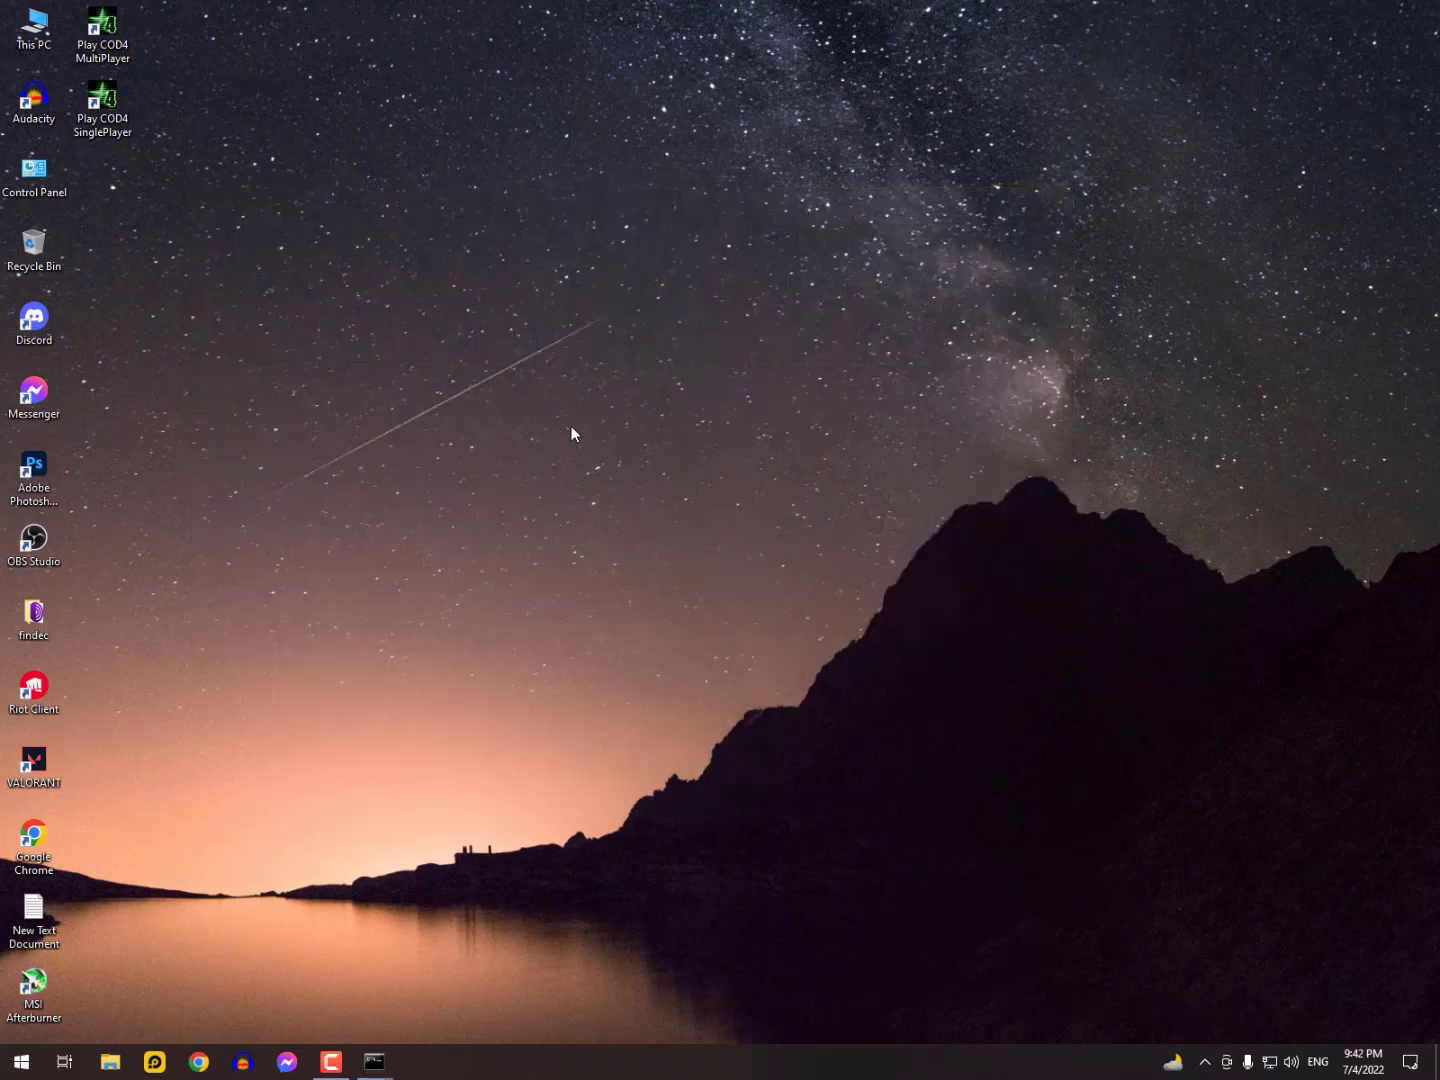
key(super)
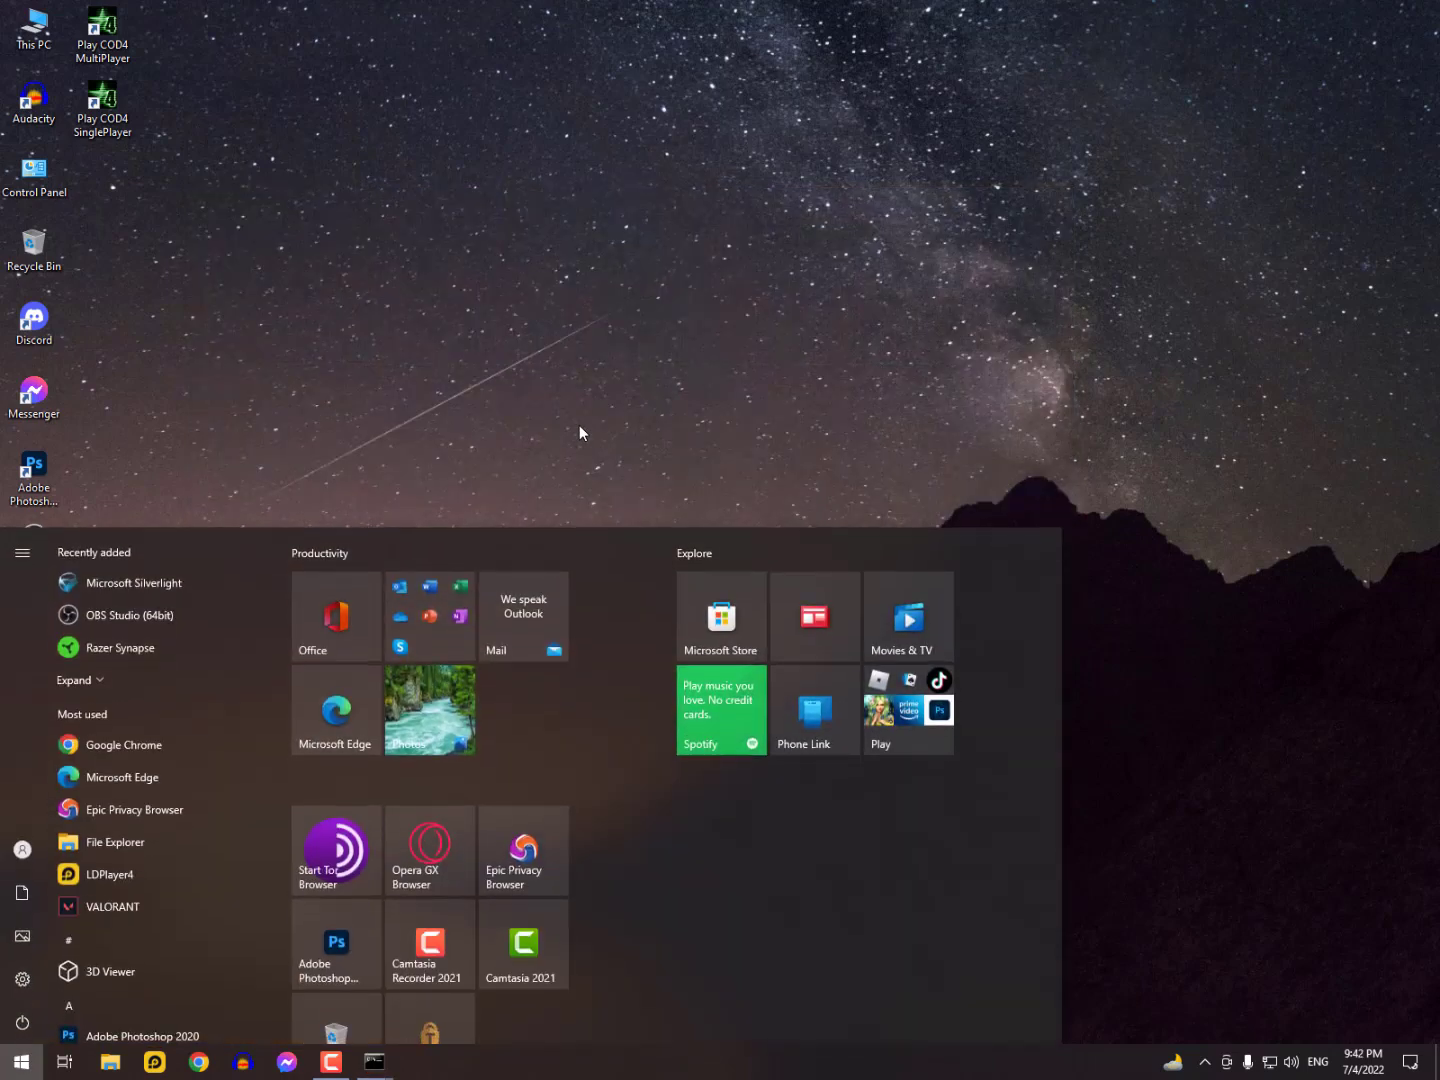
text(services)
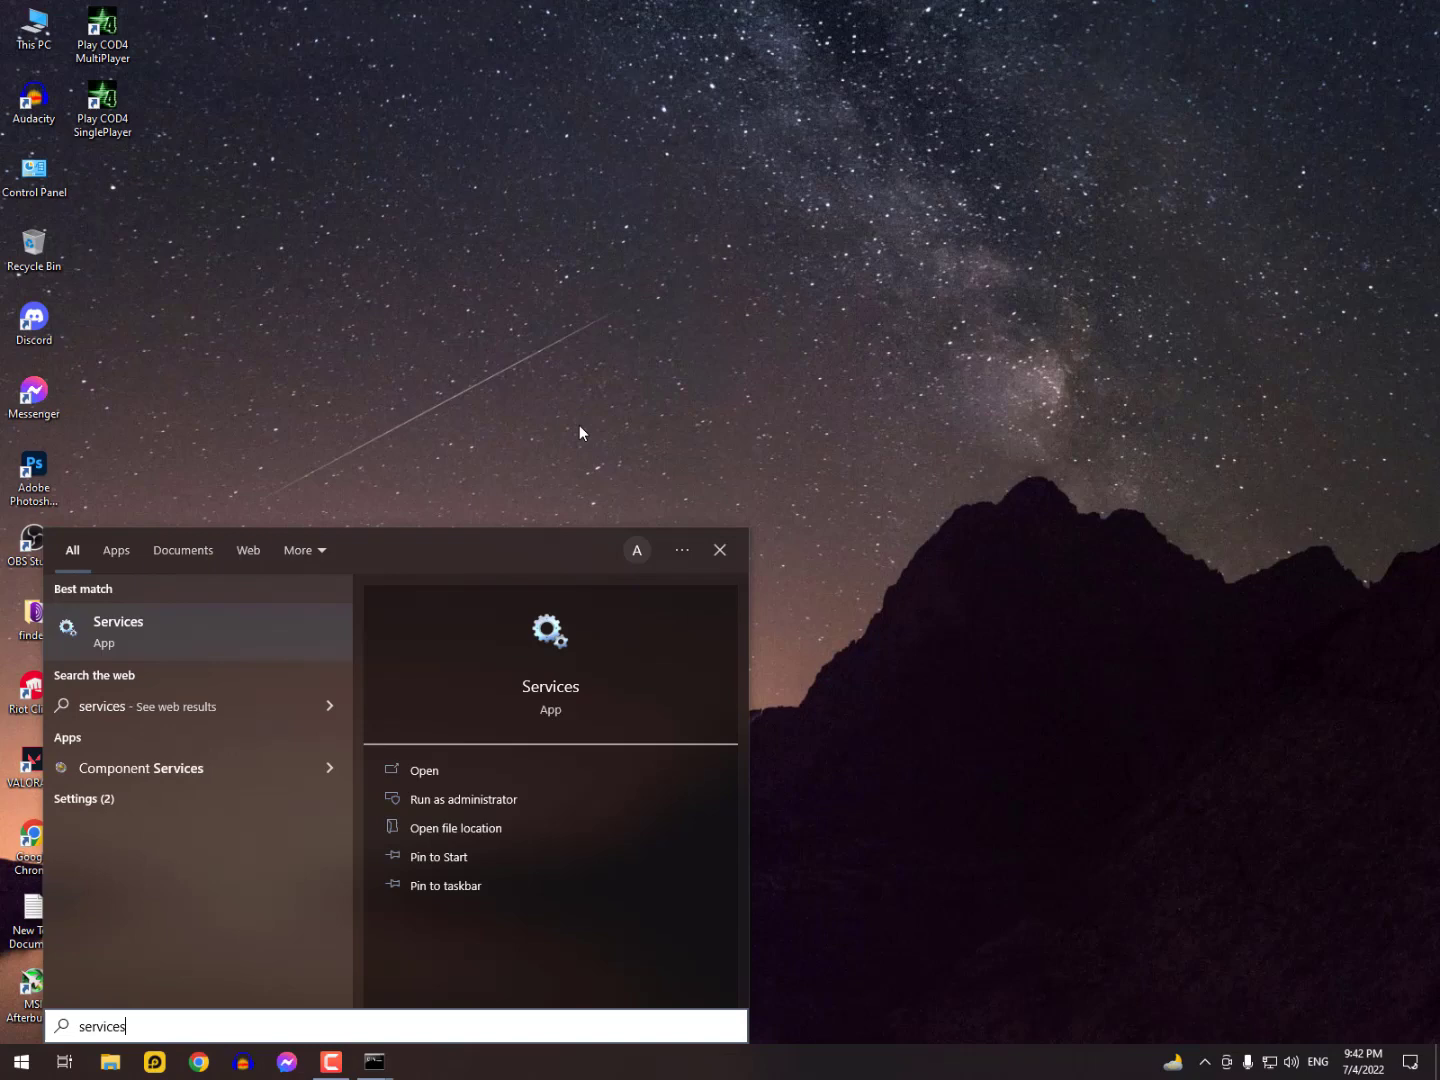
key(Return)
click(572, 394)
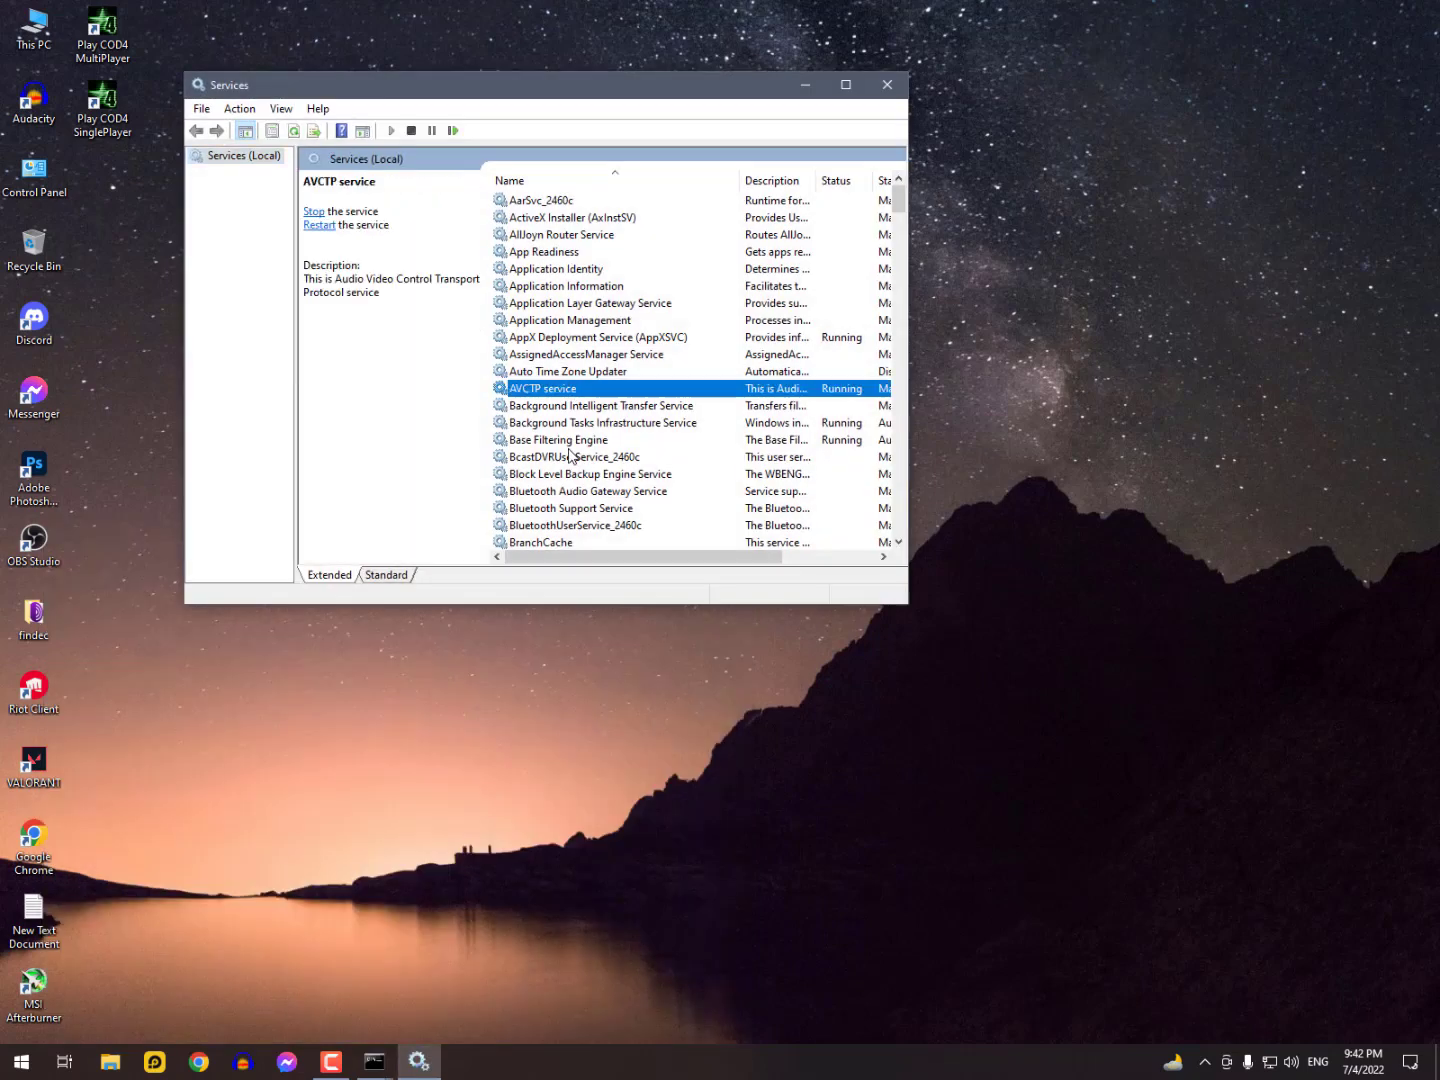
key(w)
key(Down)
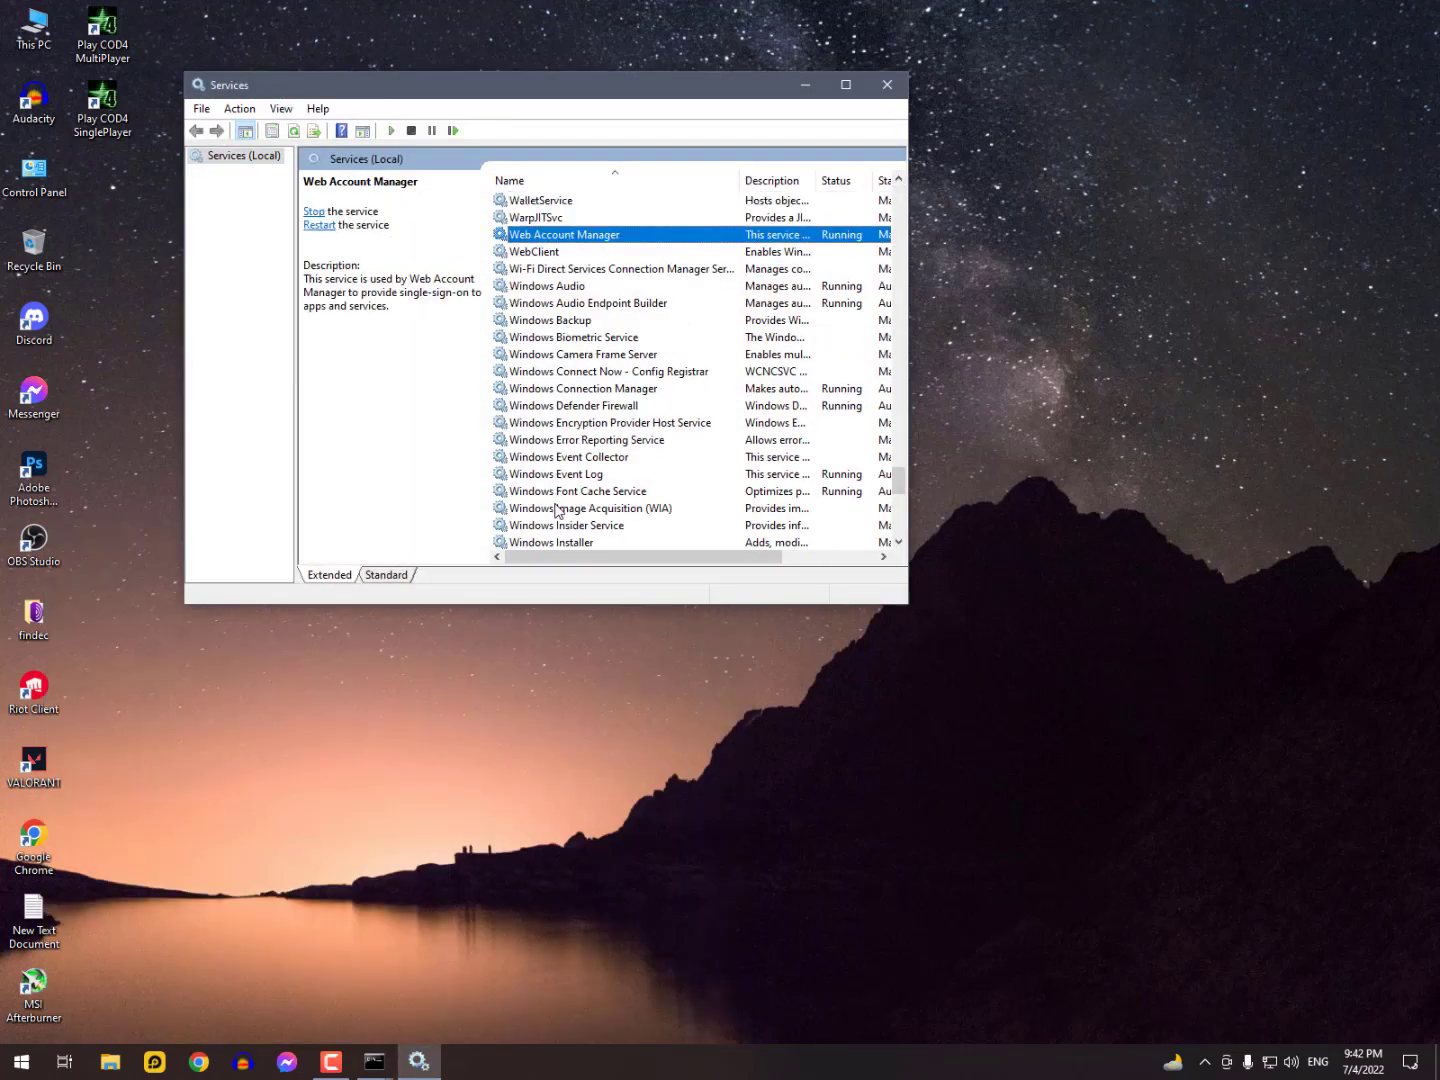
key(Down)
key(Page_Down)
key(Page_Down)
key(Down)
key(Down)
key(Down)
key(Down)
- View Windows Security Service properties confirming it is Running, then close them
click(572, 425)
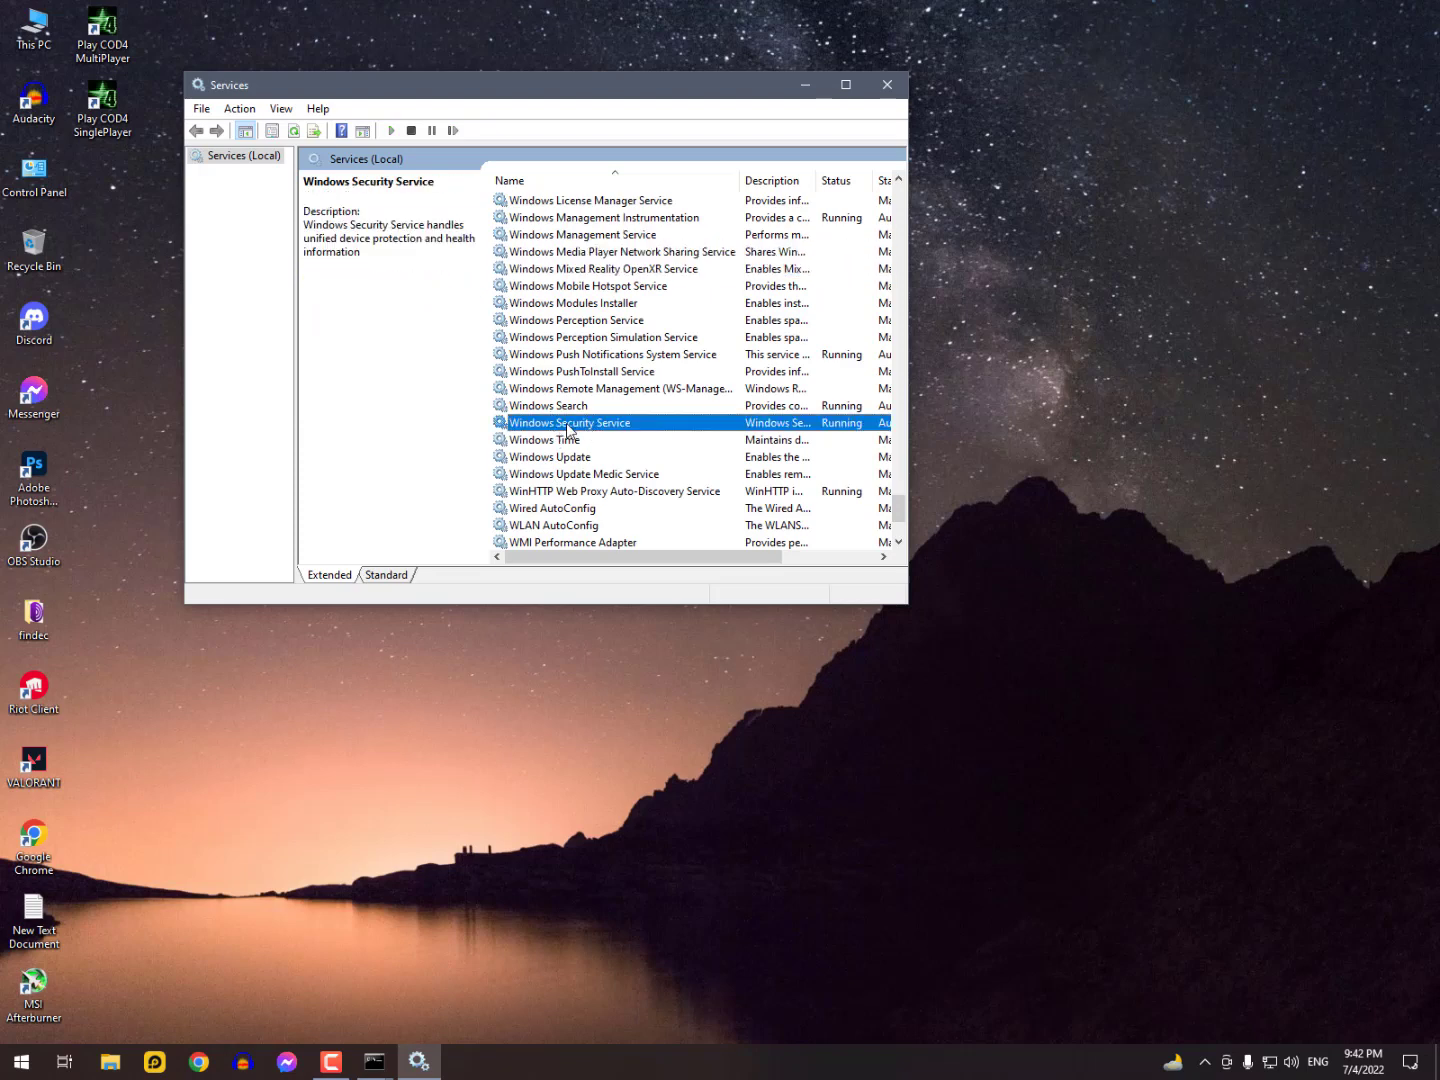
right_click(560, 424)
click(617, 590)
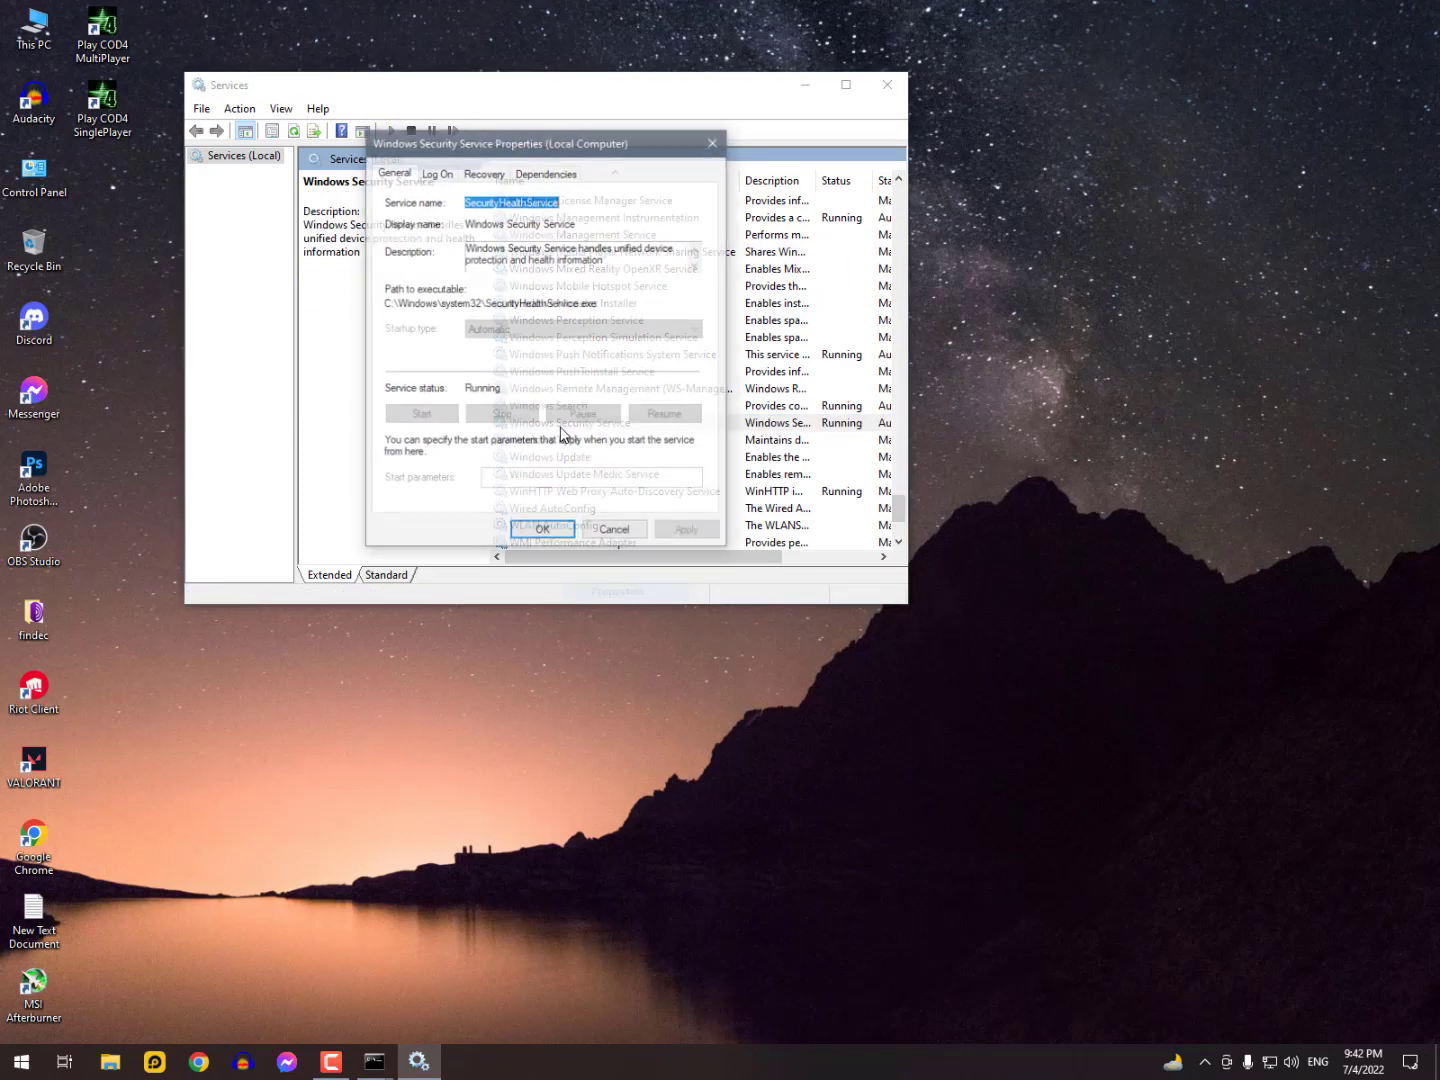
click(615, 529)
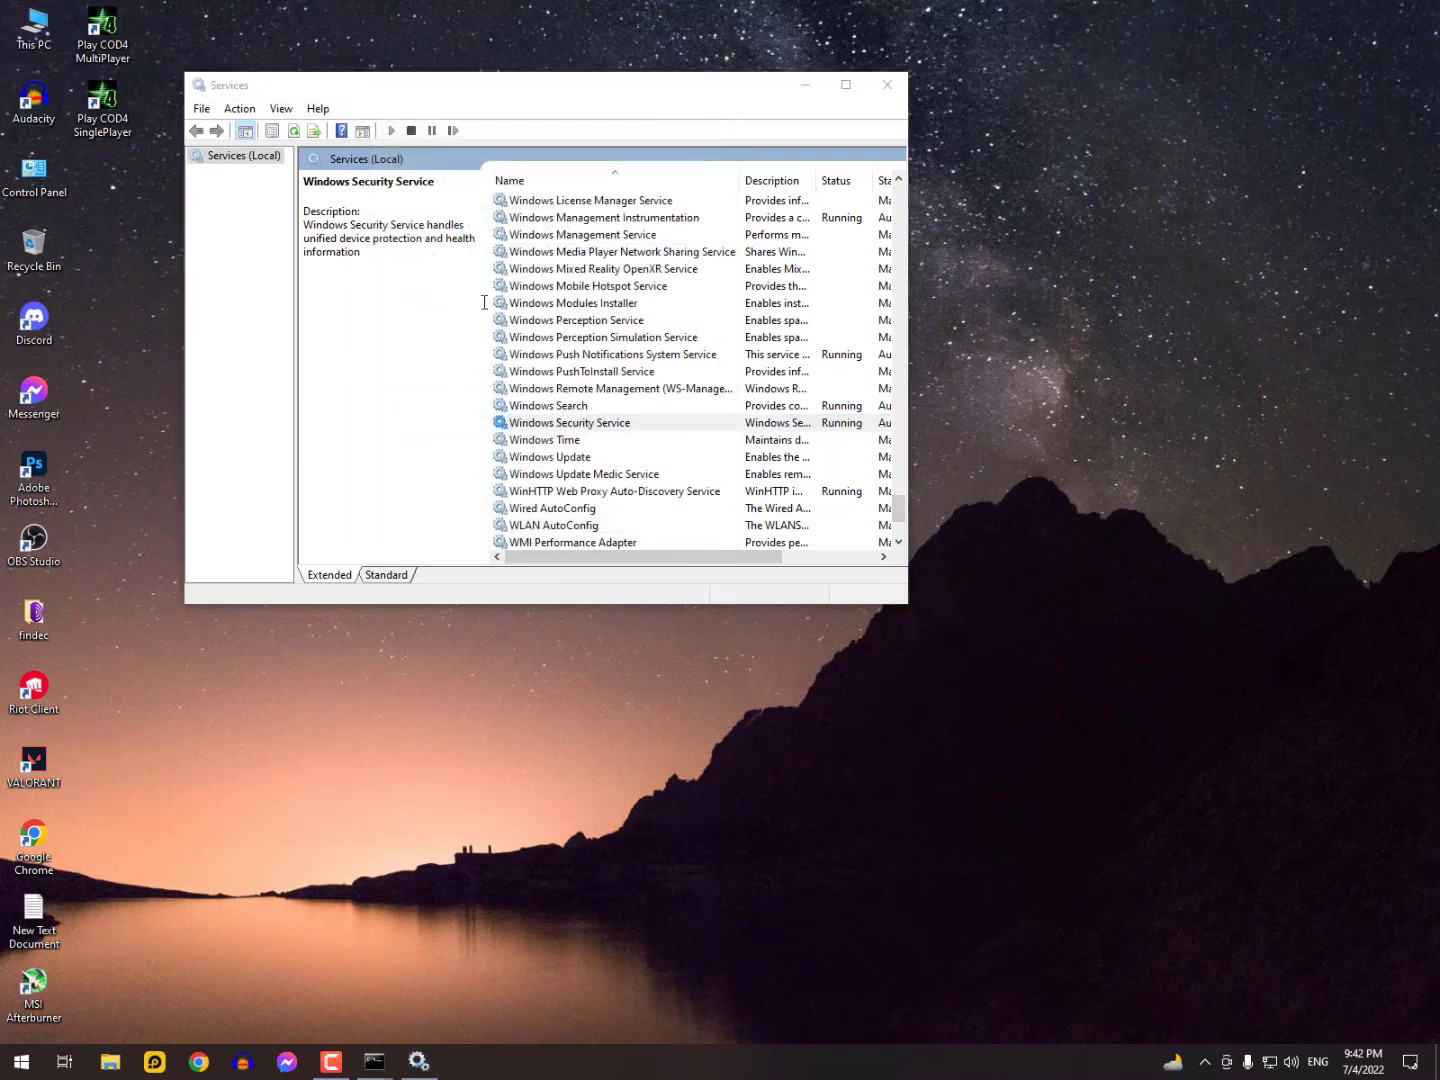
- Merge SecurityHealthService.reg from Downloads\Compressed again and close File Explorer
key(super+e)
click(200, 252)
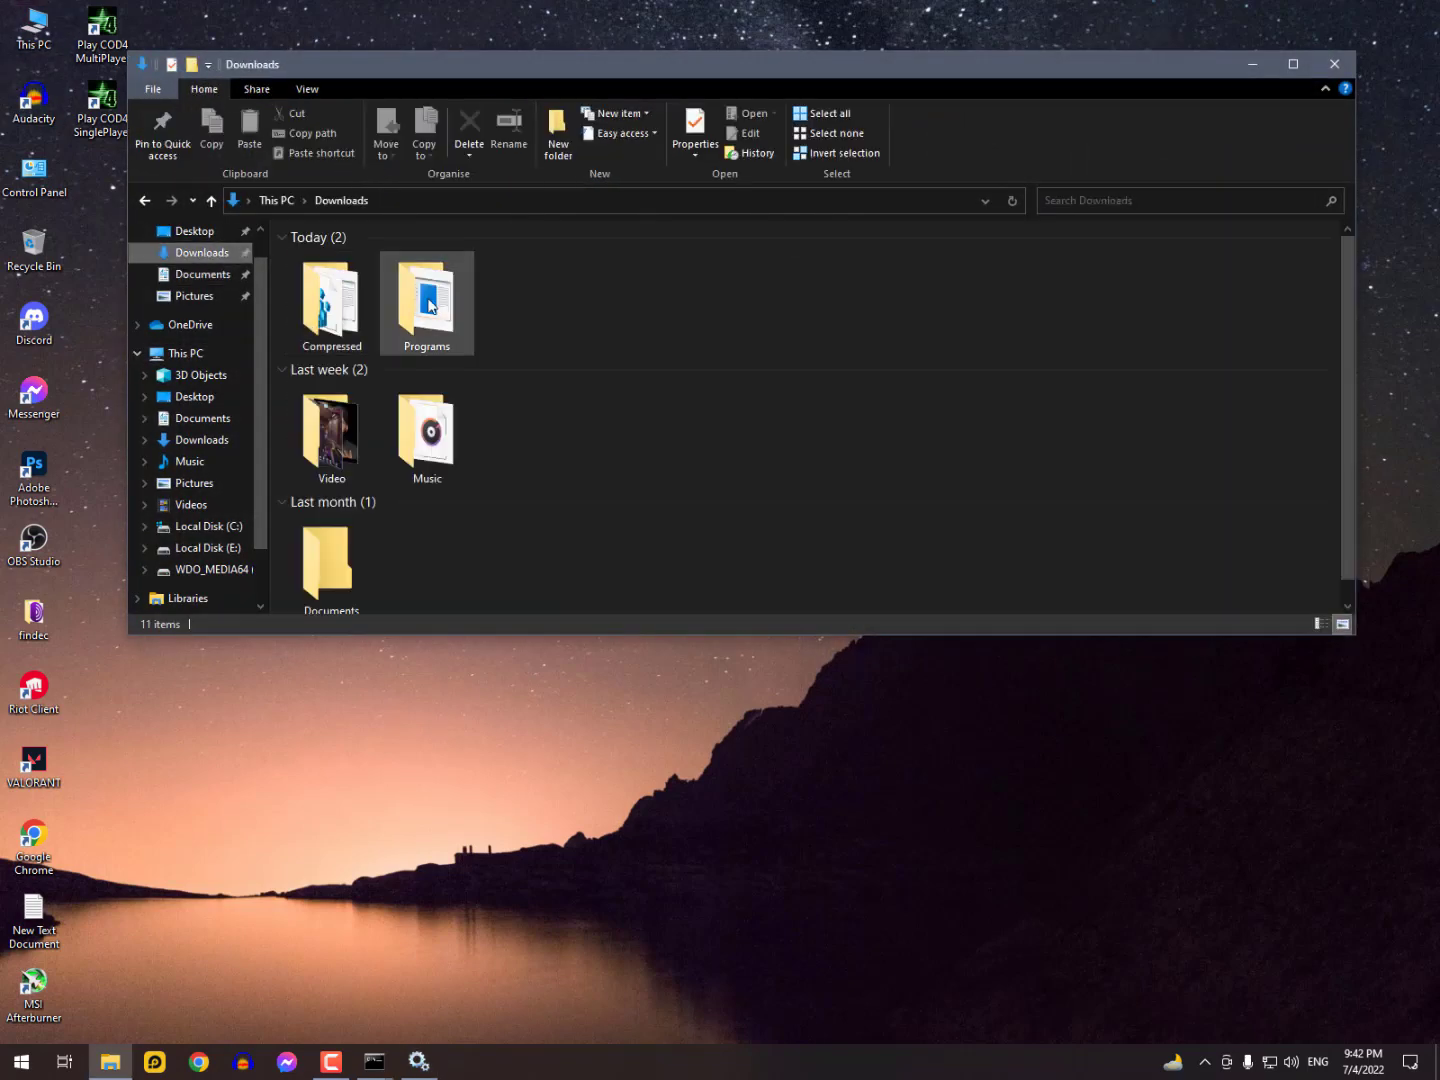
double_click(332, 301)
click(333, 315)
right_click(333, 315)
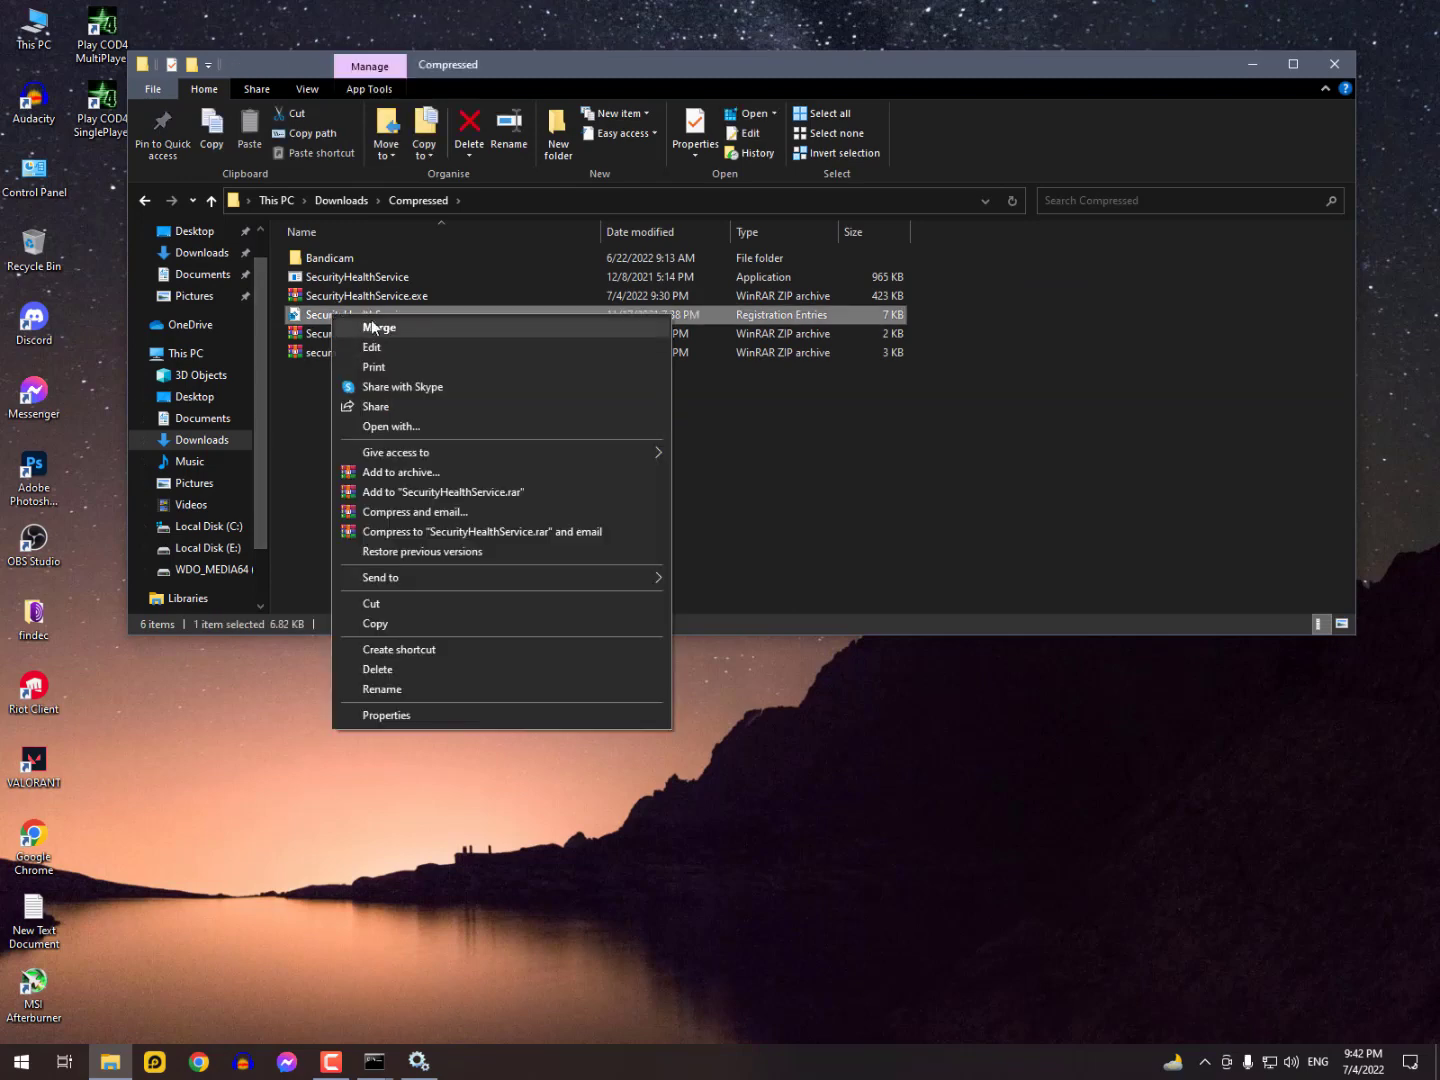
click(373, 327)
click(851, 545)
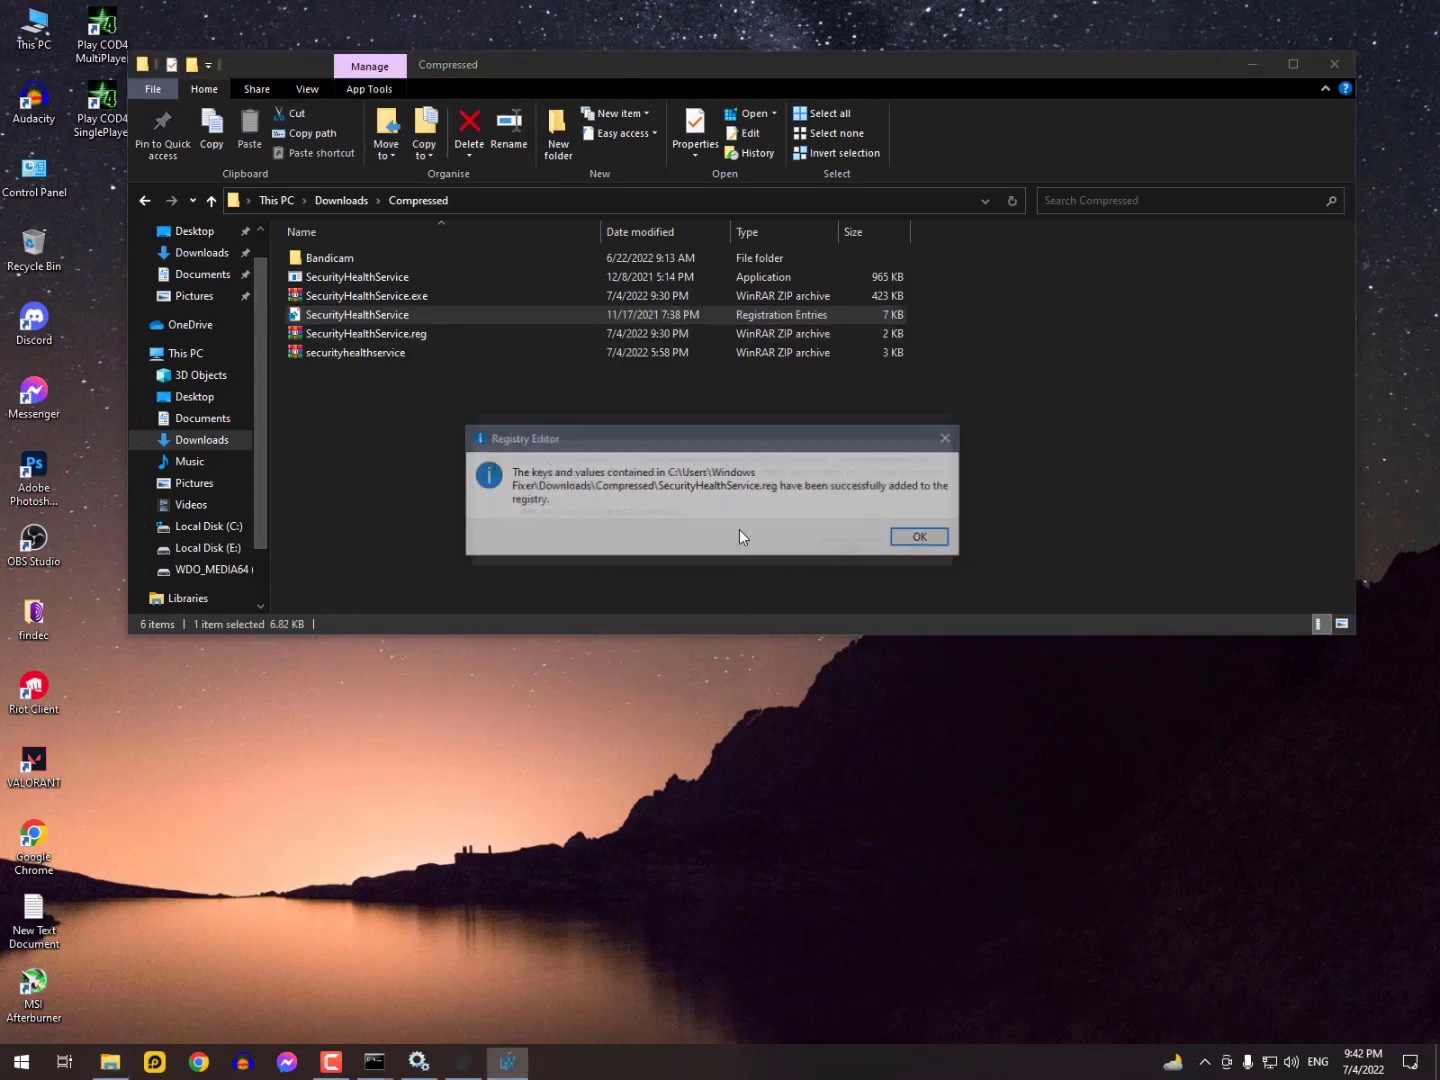
click(932, 537)
click(1334, 64)
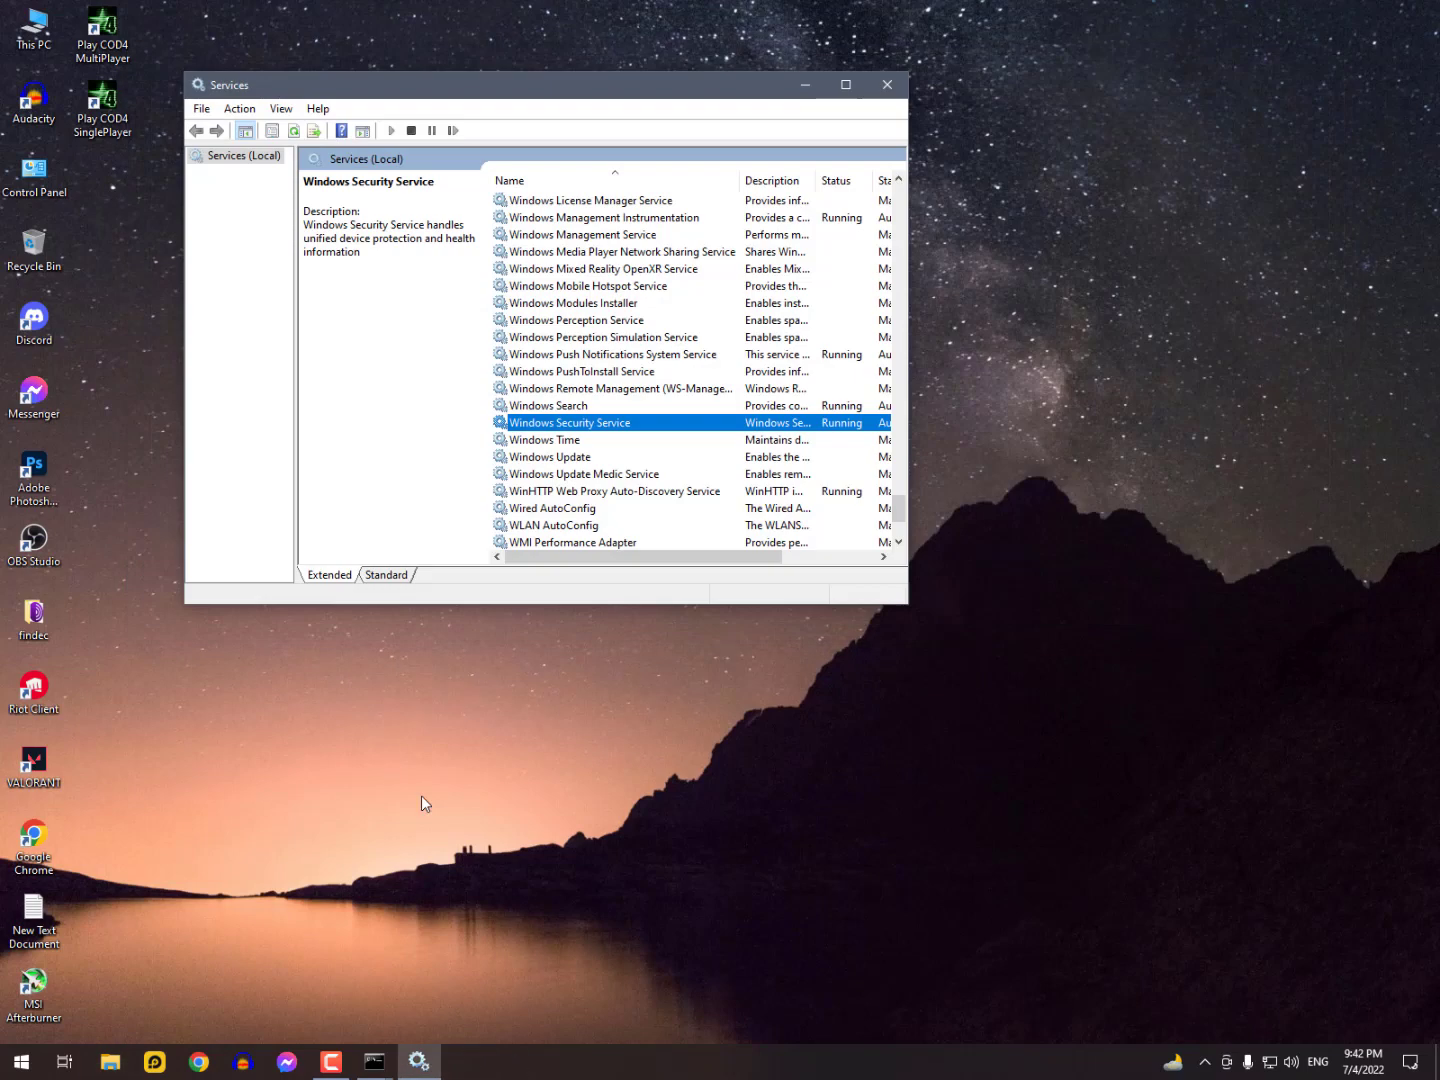
- Relaunch Services from Start search and locate Windows Security Service in the list
click(886, 84)
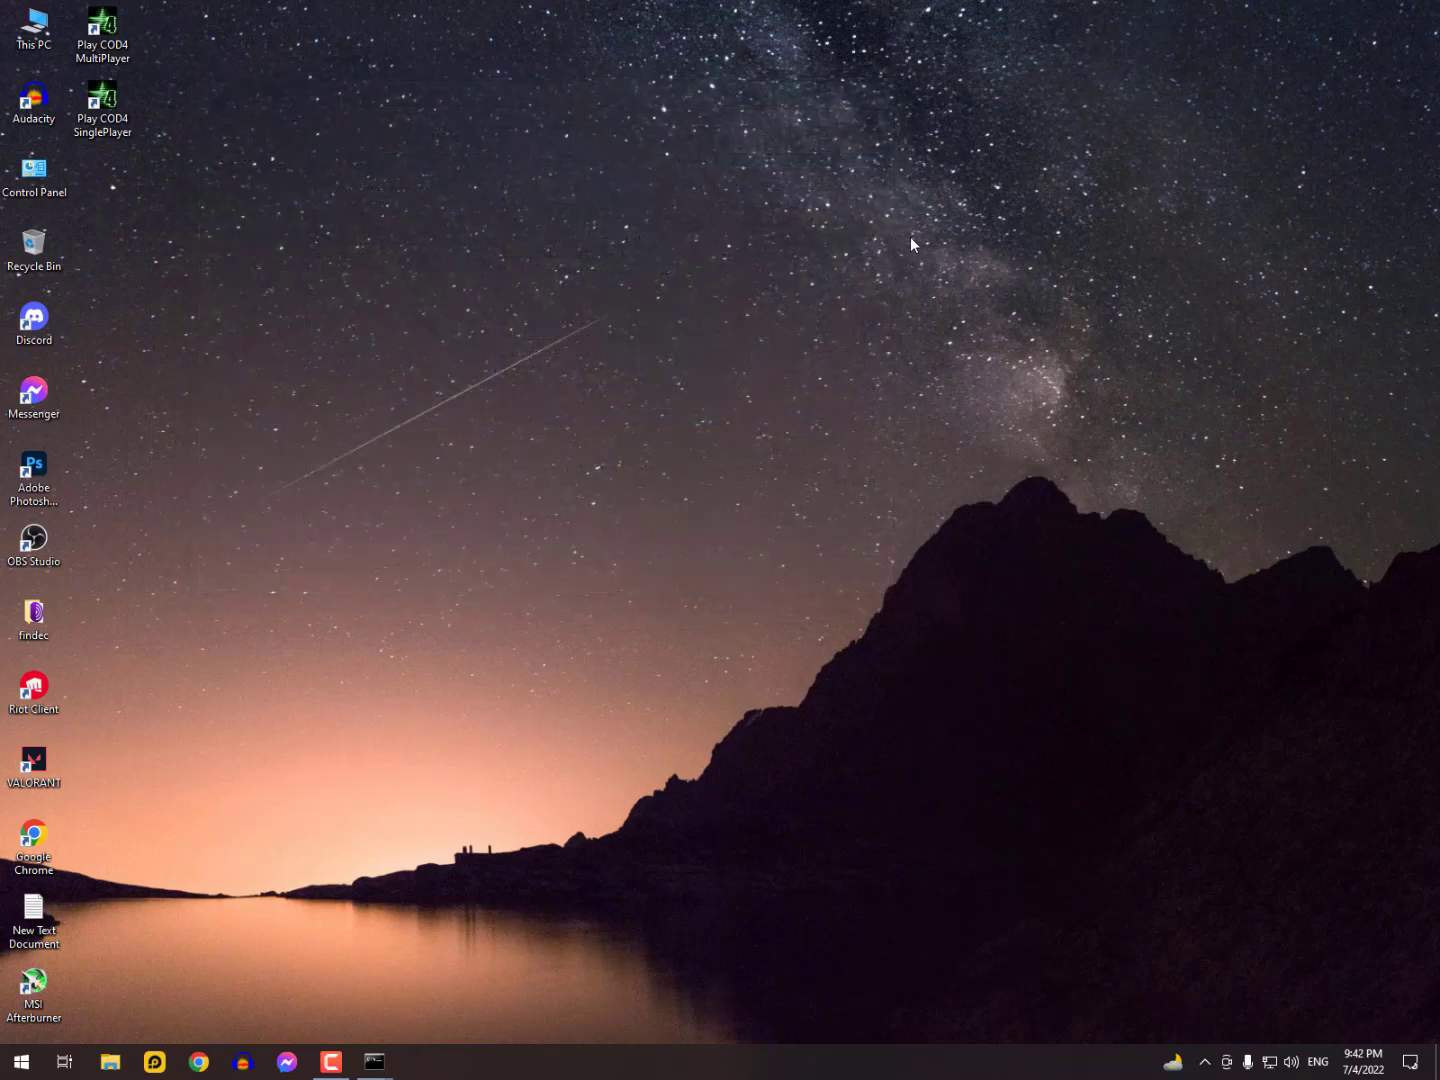
key(super)
text(se)
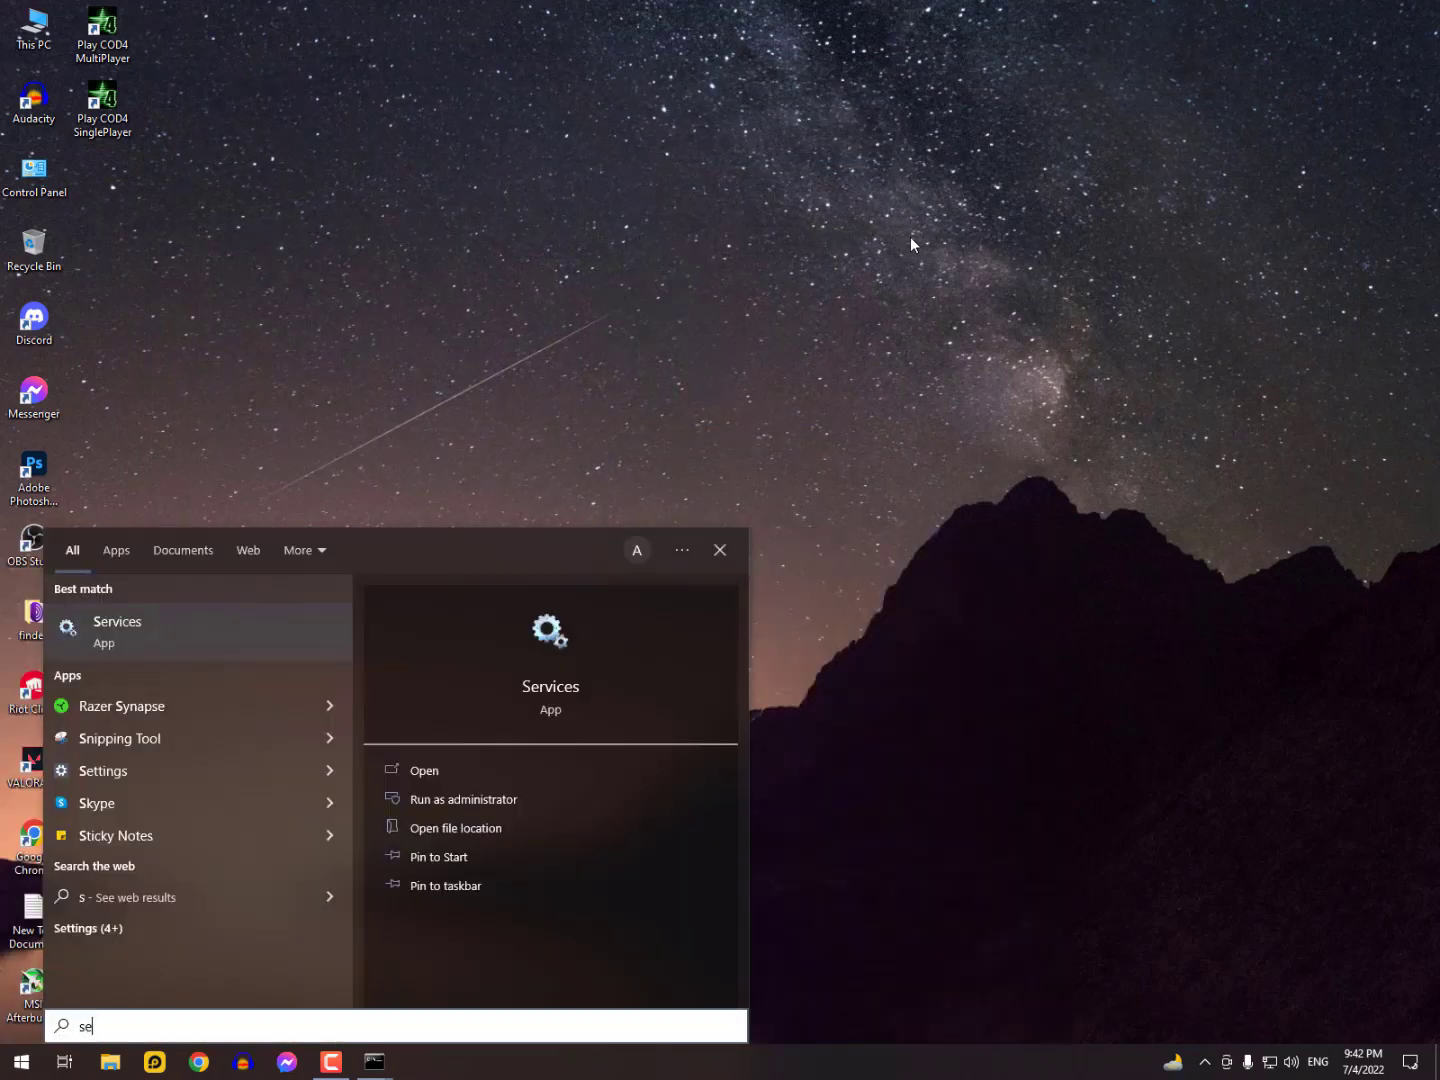
text(rvices)
key(Return)
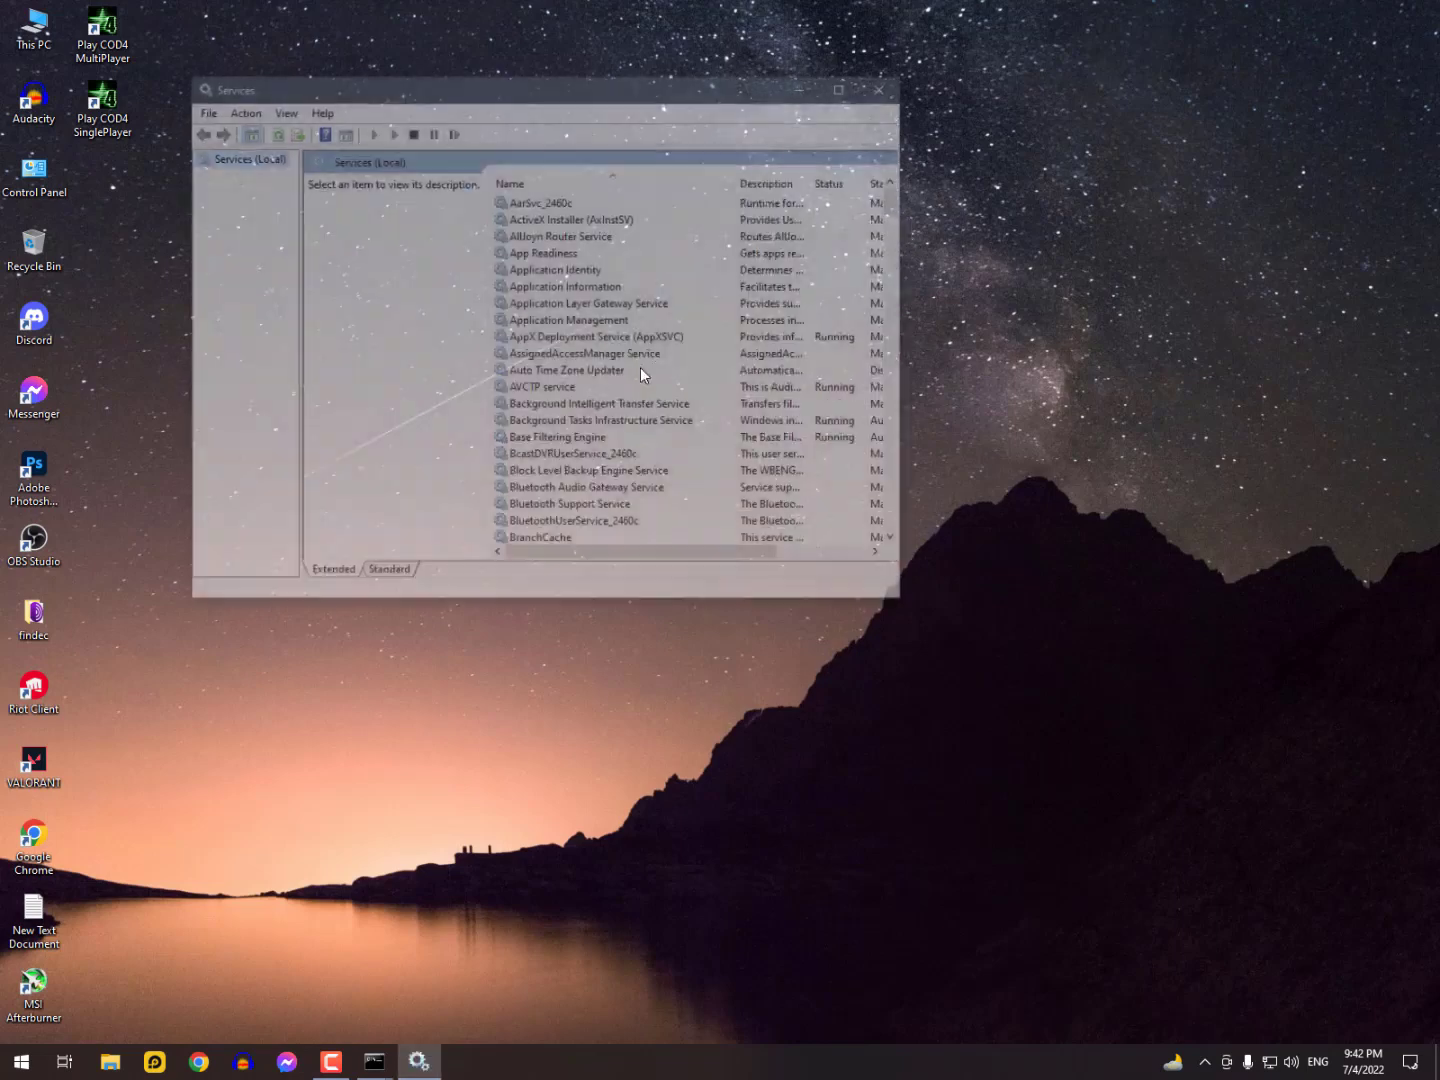
click(599, 403)
text(windows il)
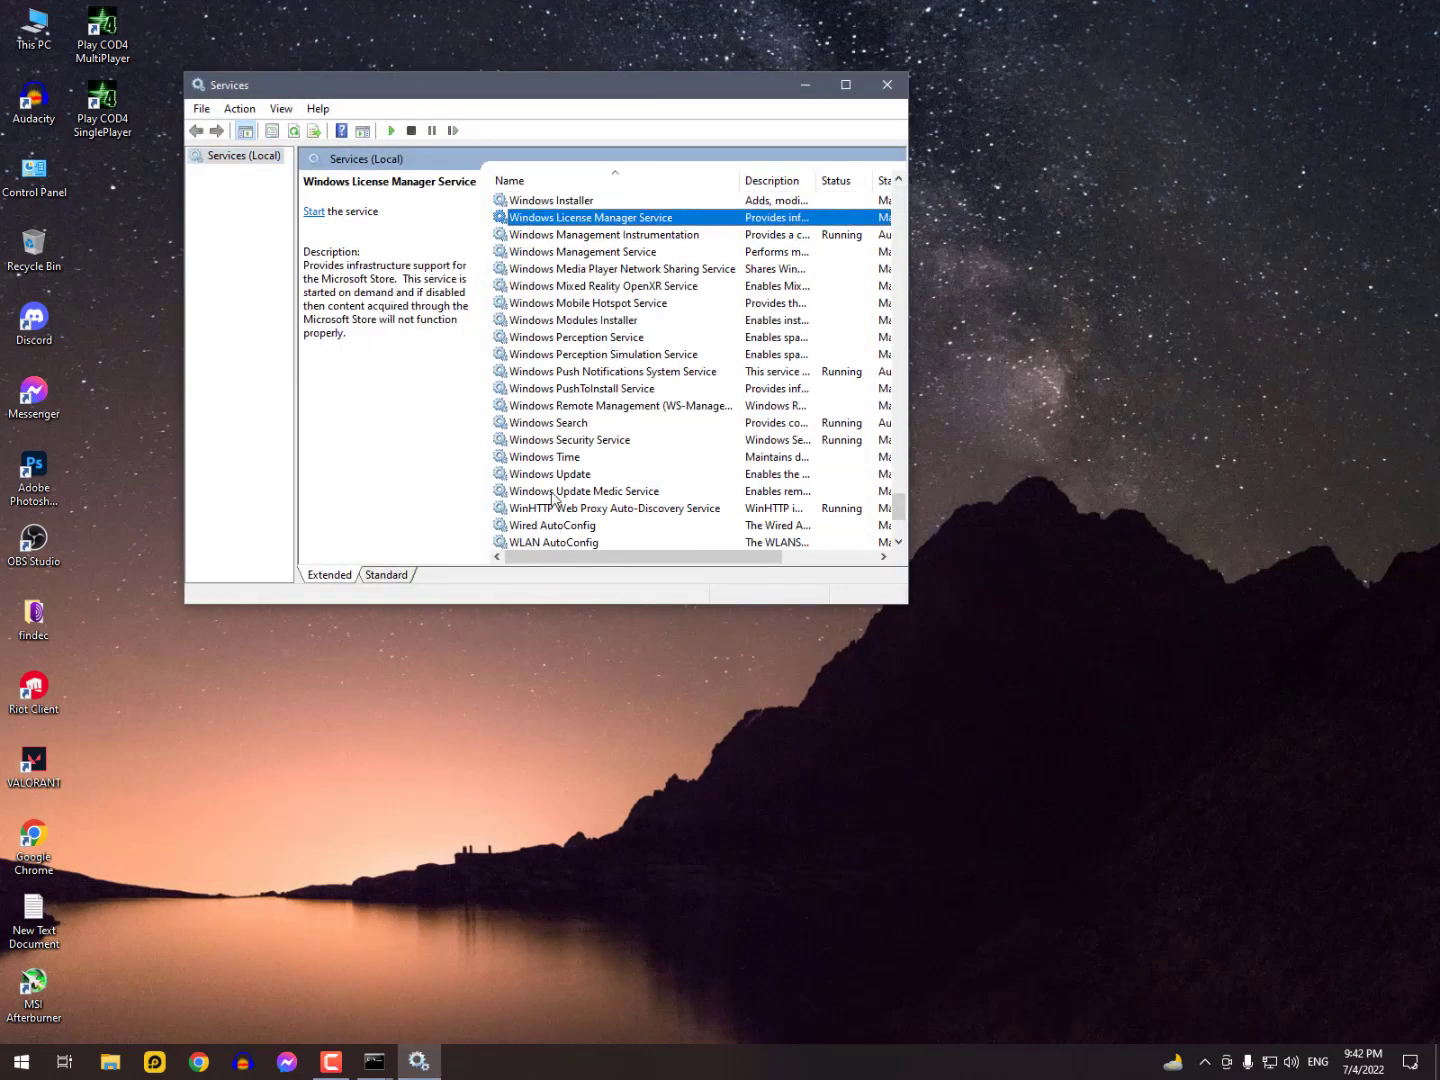
key(Down)
key(Down)
click(557, 543)
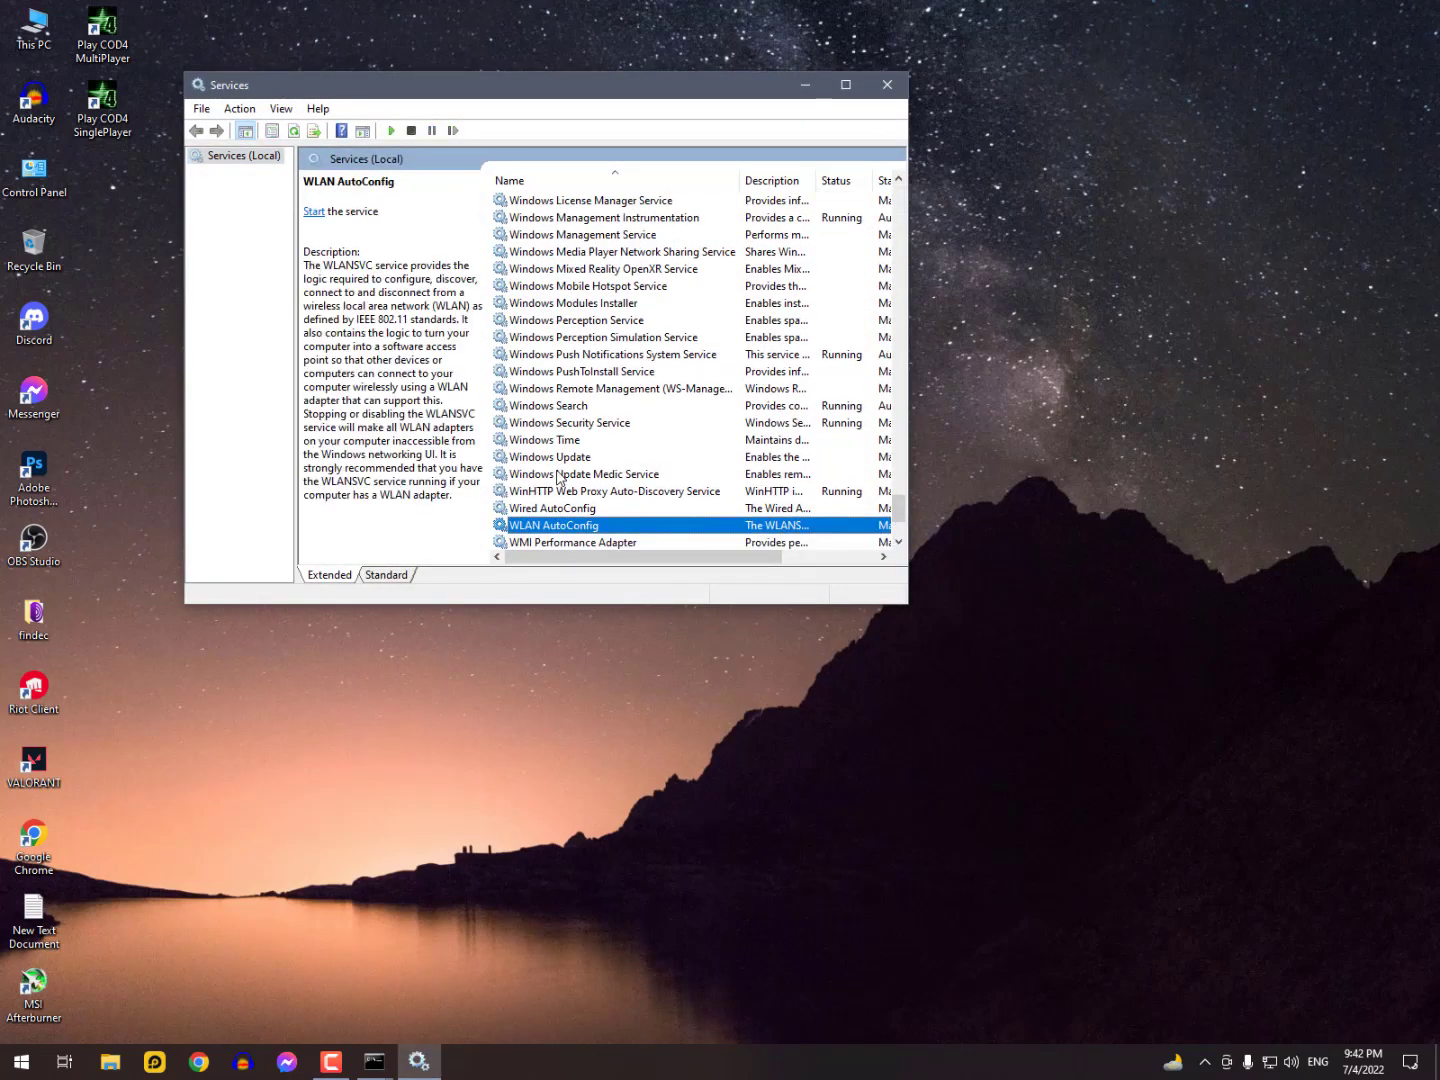
click(563, 424)
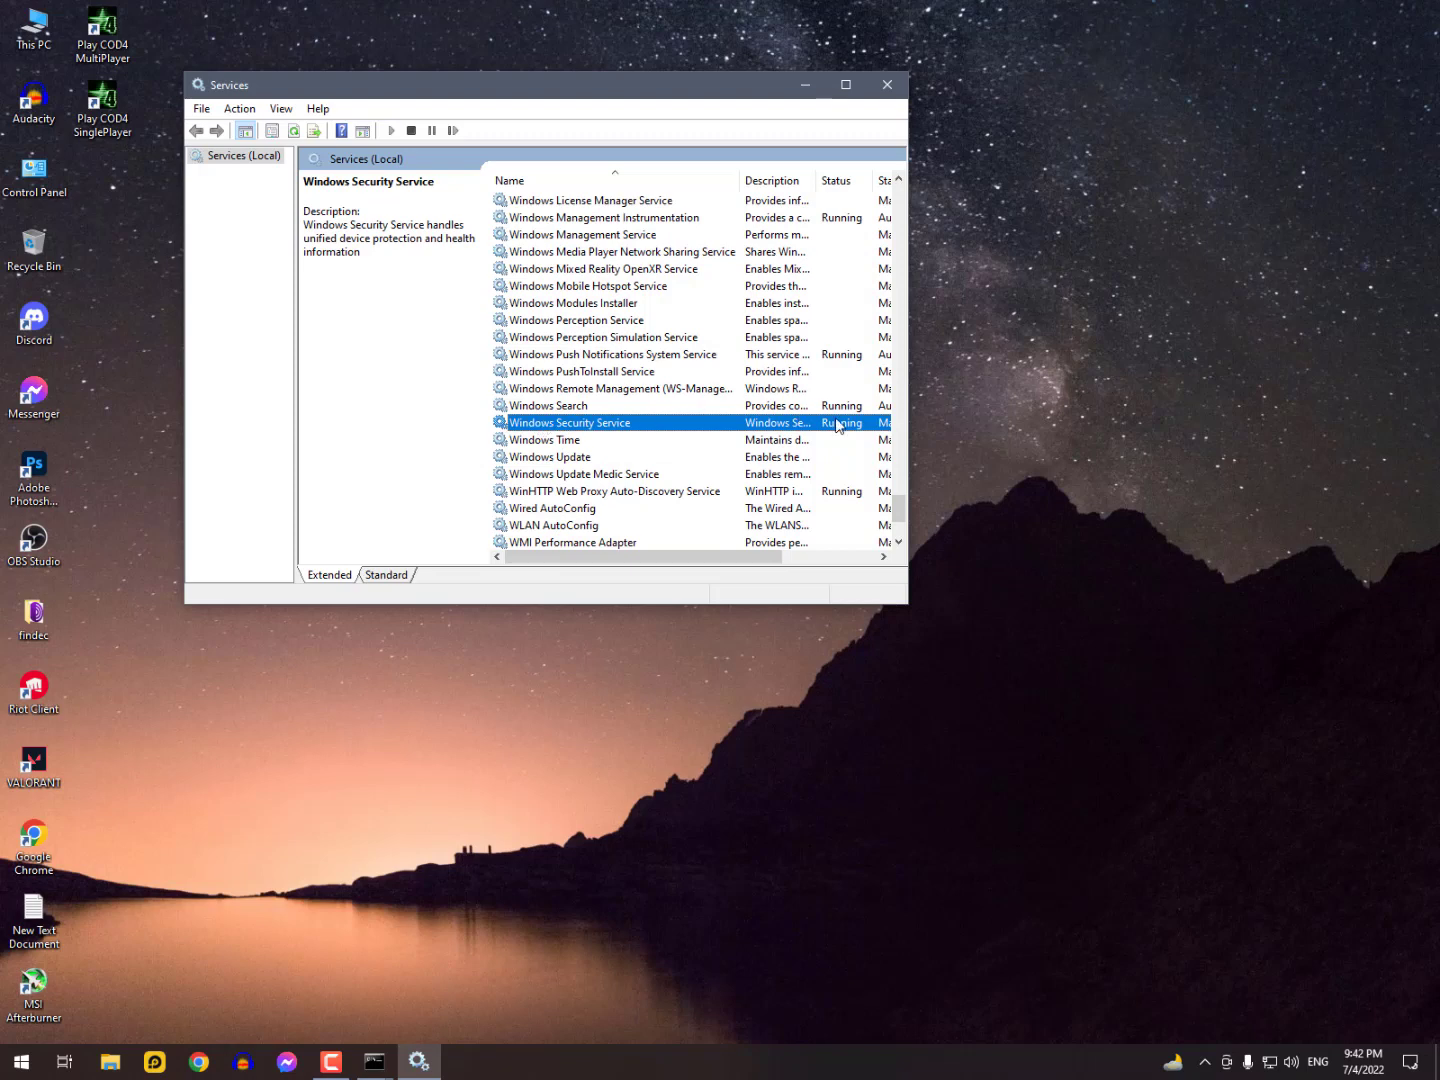
- Check Windows Security Service's properties show it Running on Manual startup, then dismiss them
drag(910, 422, 1436, 422)
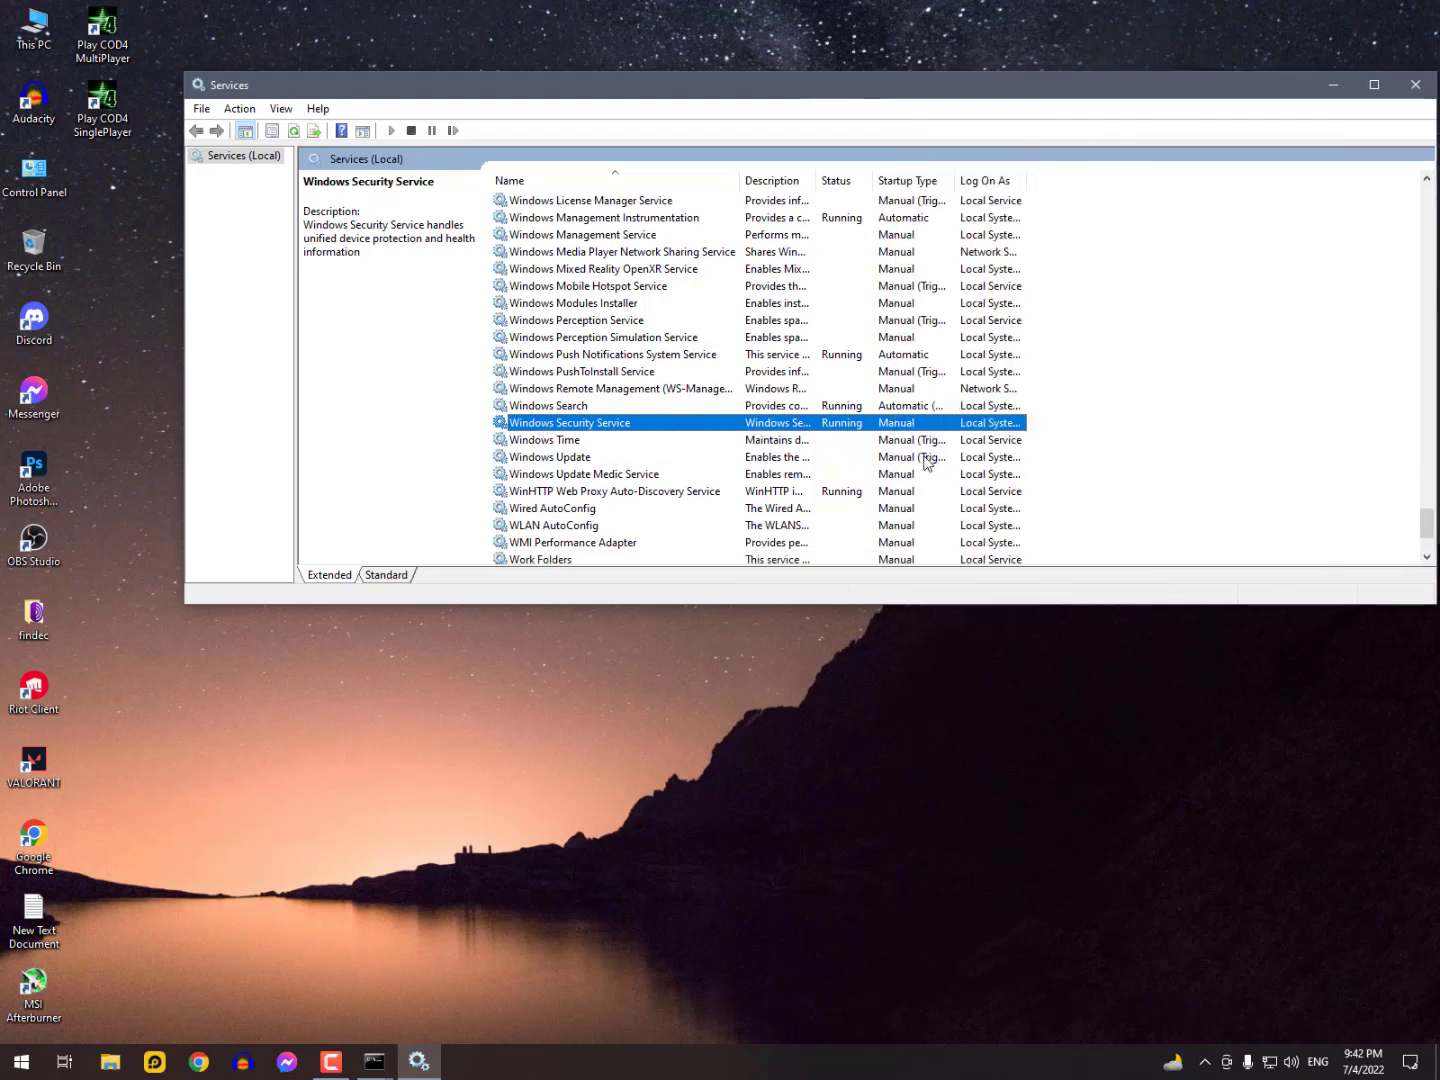
double_click(900, 424)
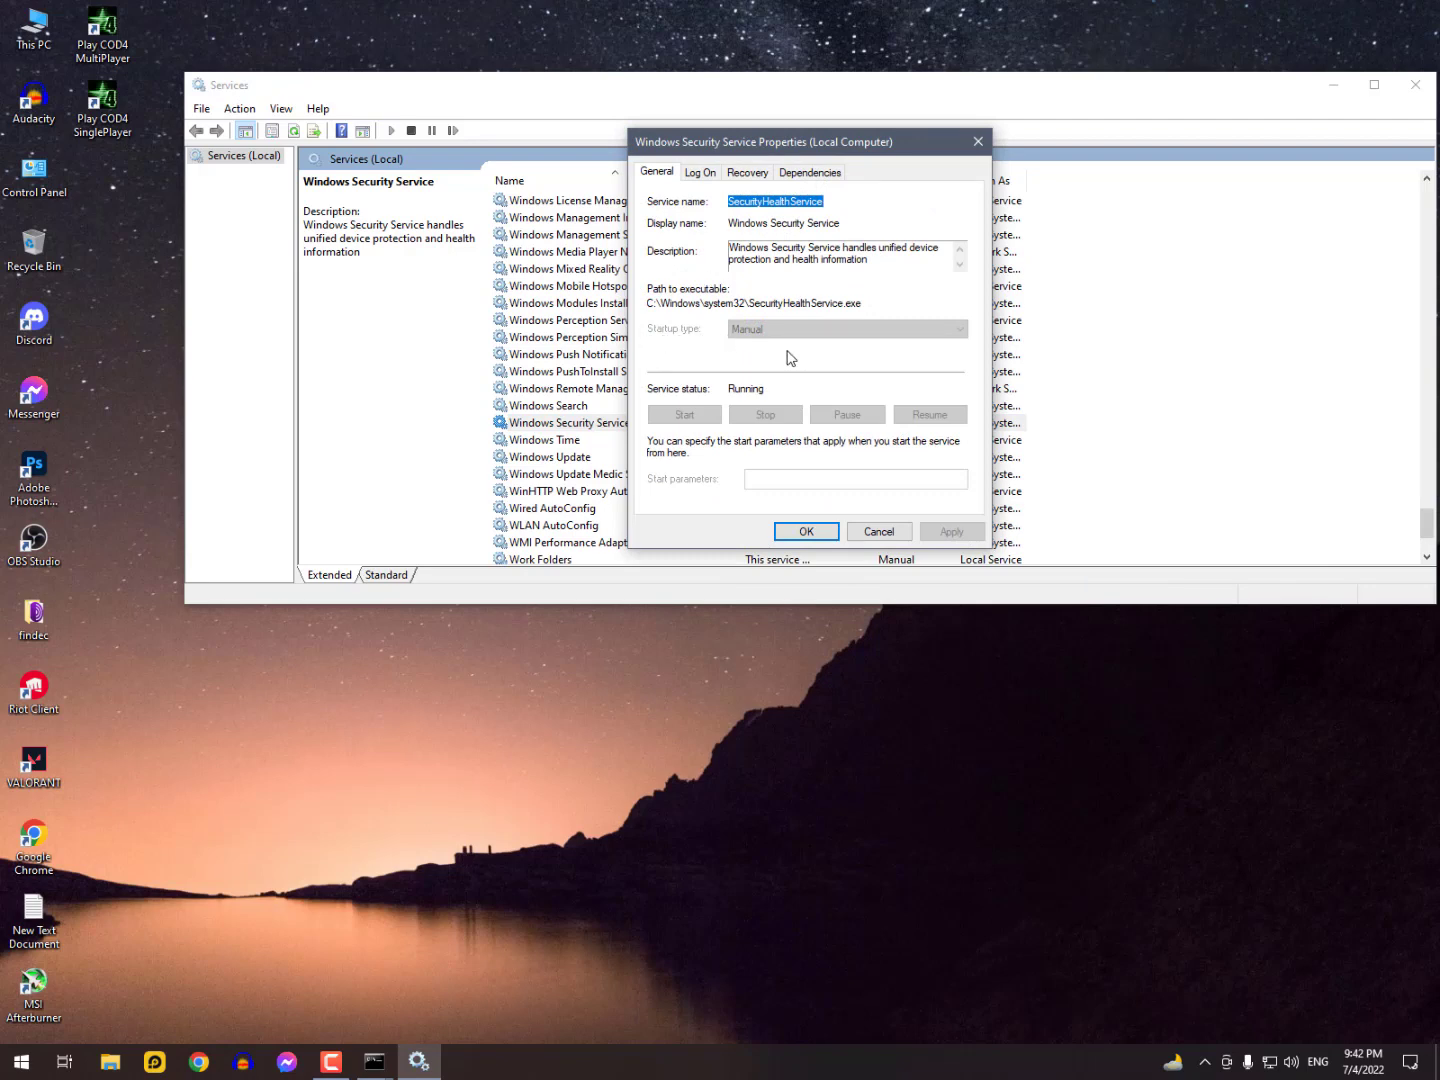
click(805, 531)
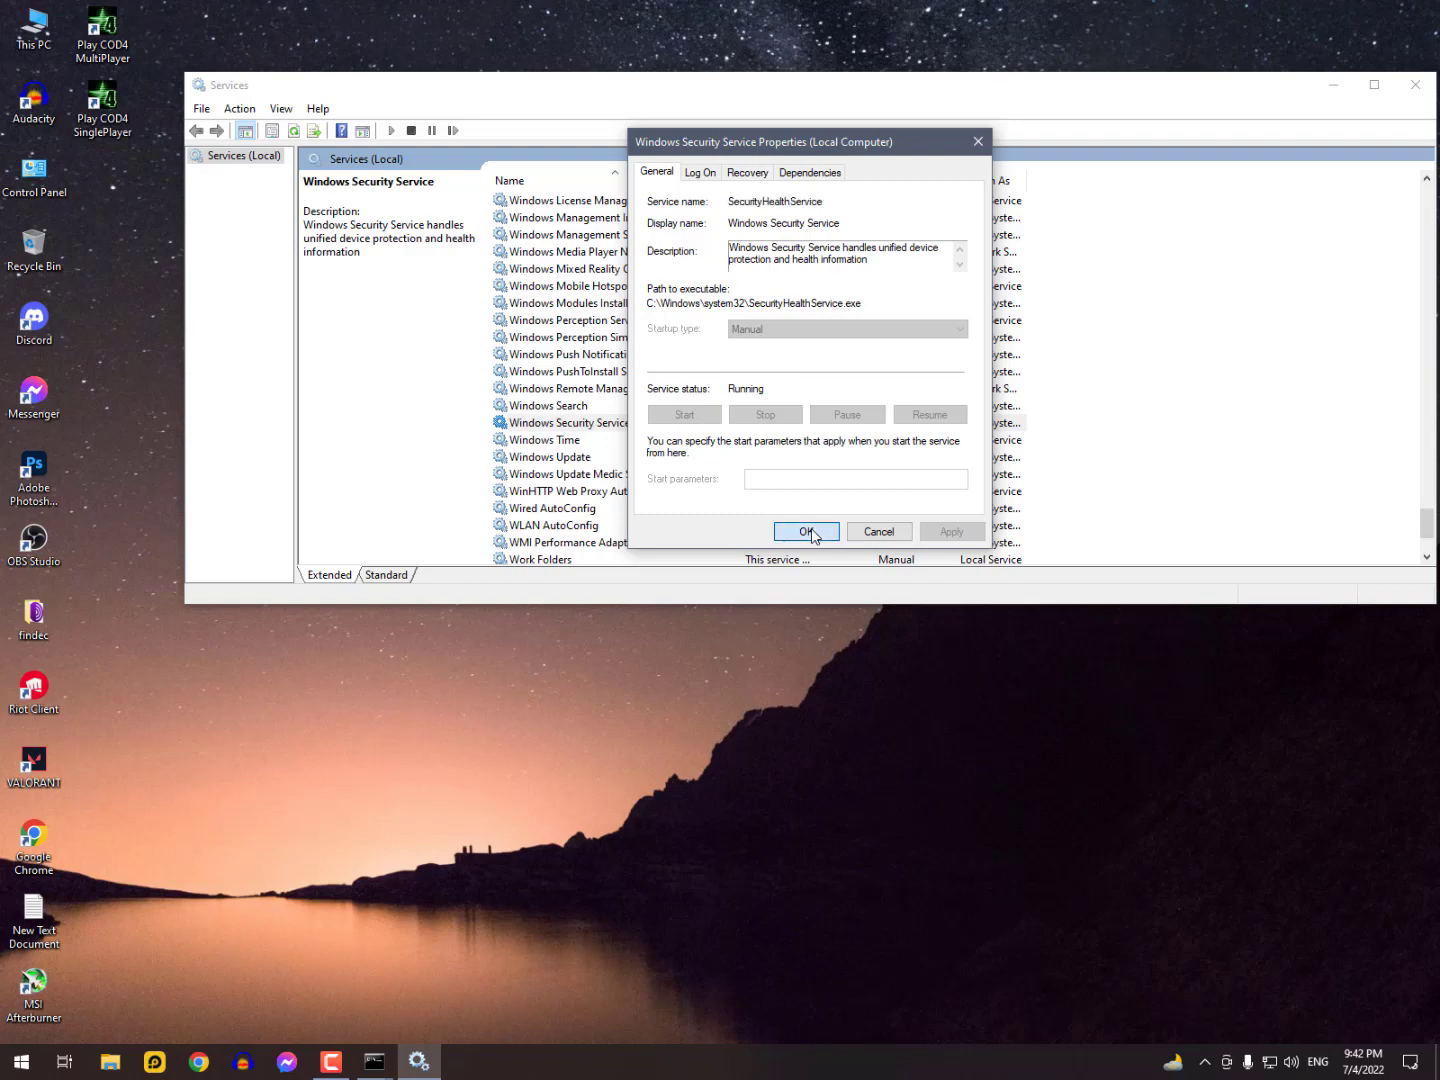
- Close Services and reach the Windows Security page via Settings > Update & Security
drag(1161, 90, 1117, 90)
click(1378, 91)
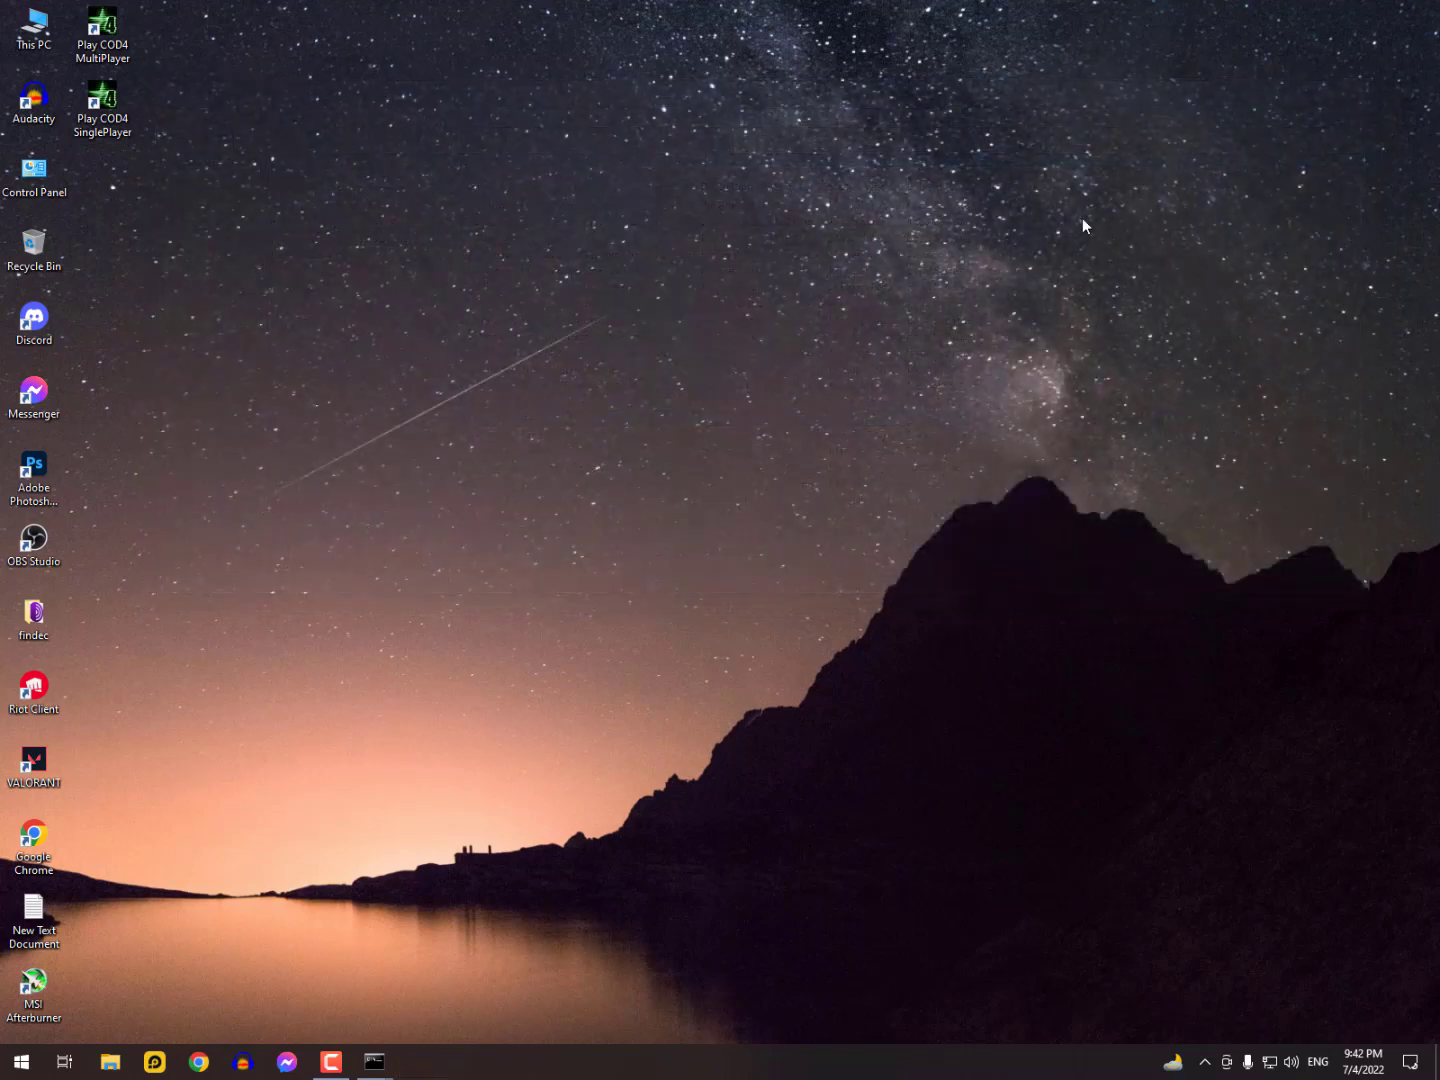
key(super)
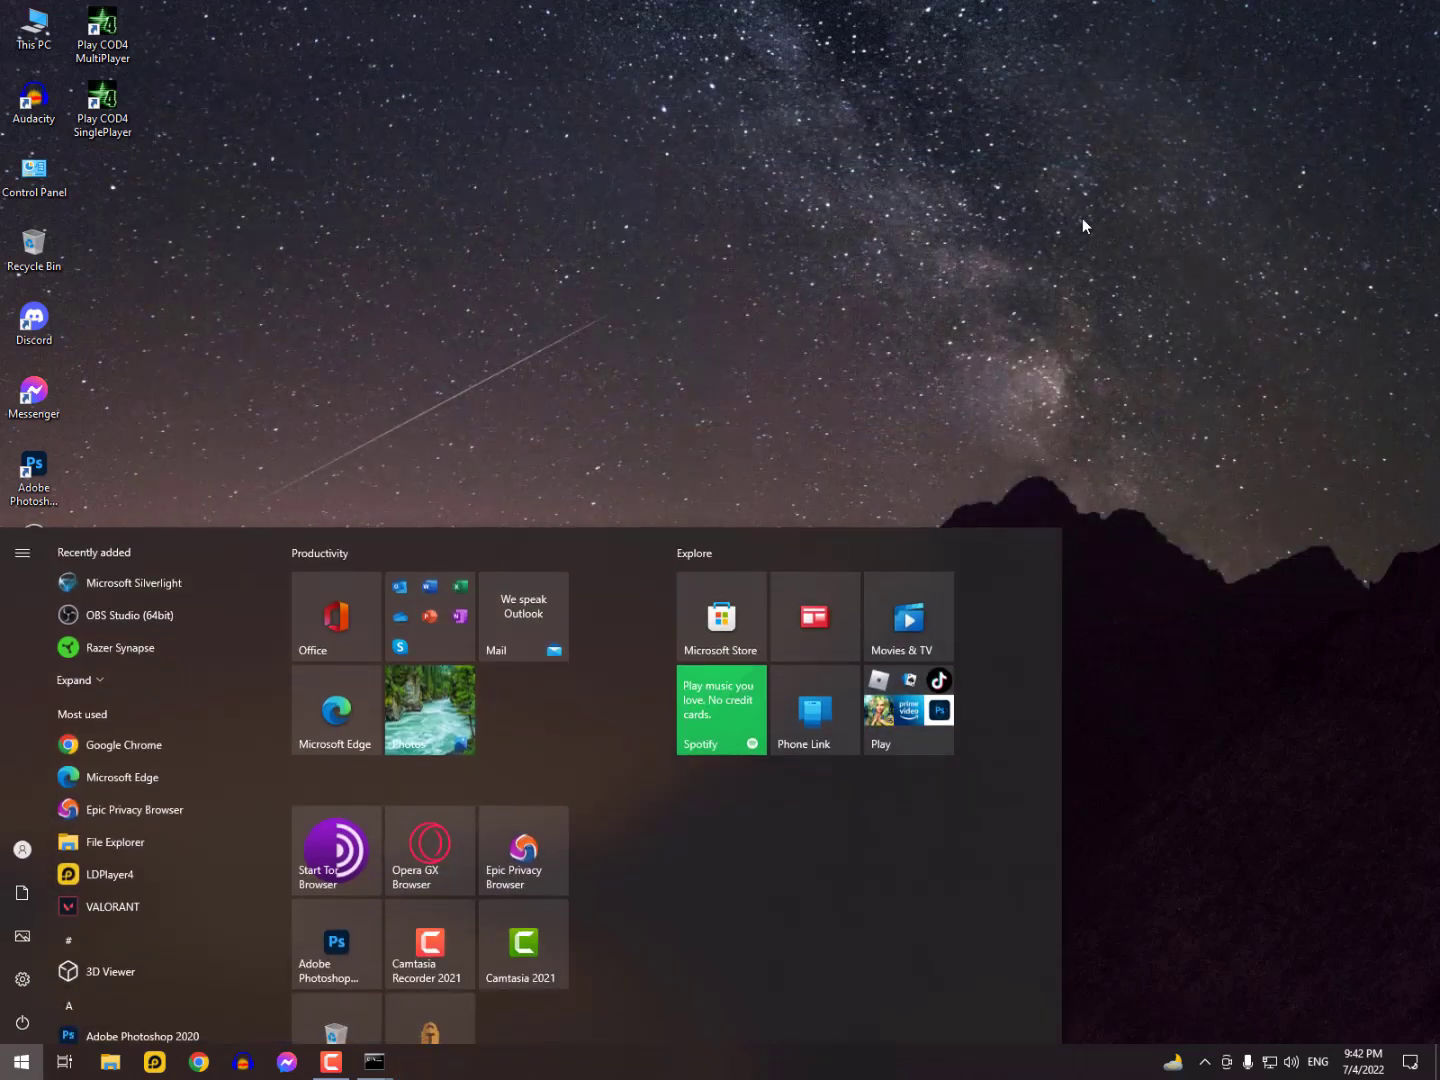
click(21, 979)
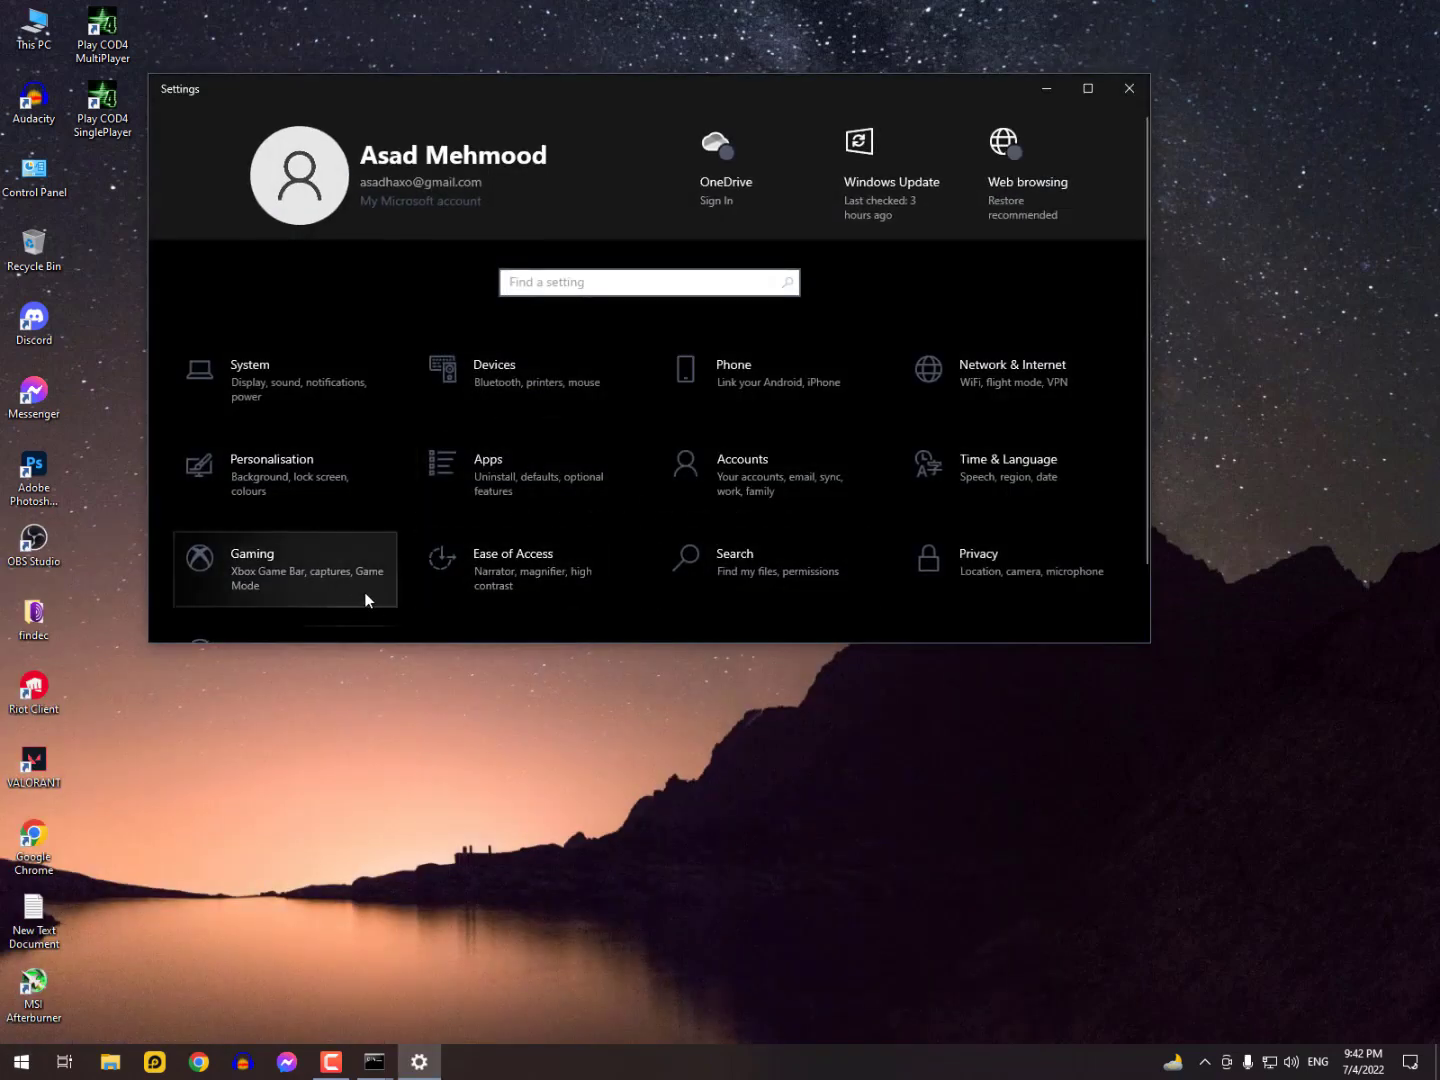
scroll(366, 600, down, 1)
click(337, 579)
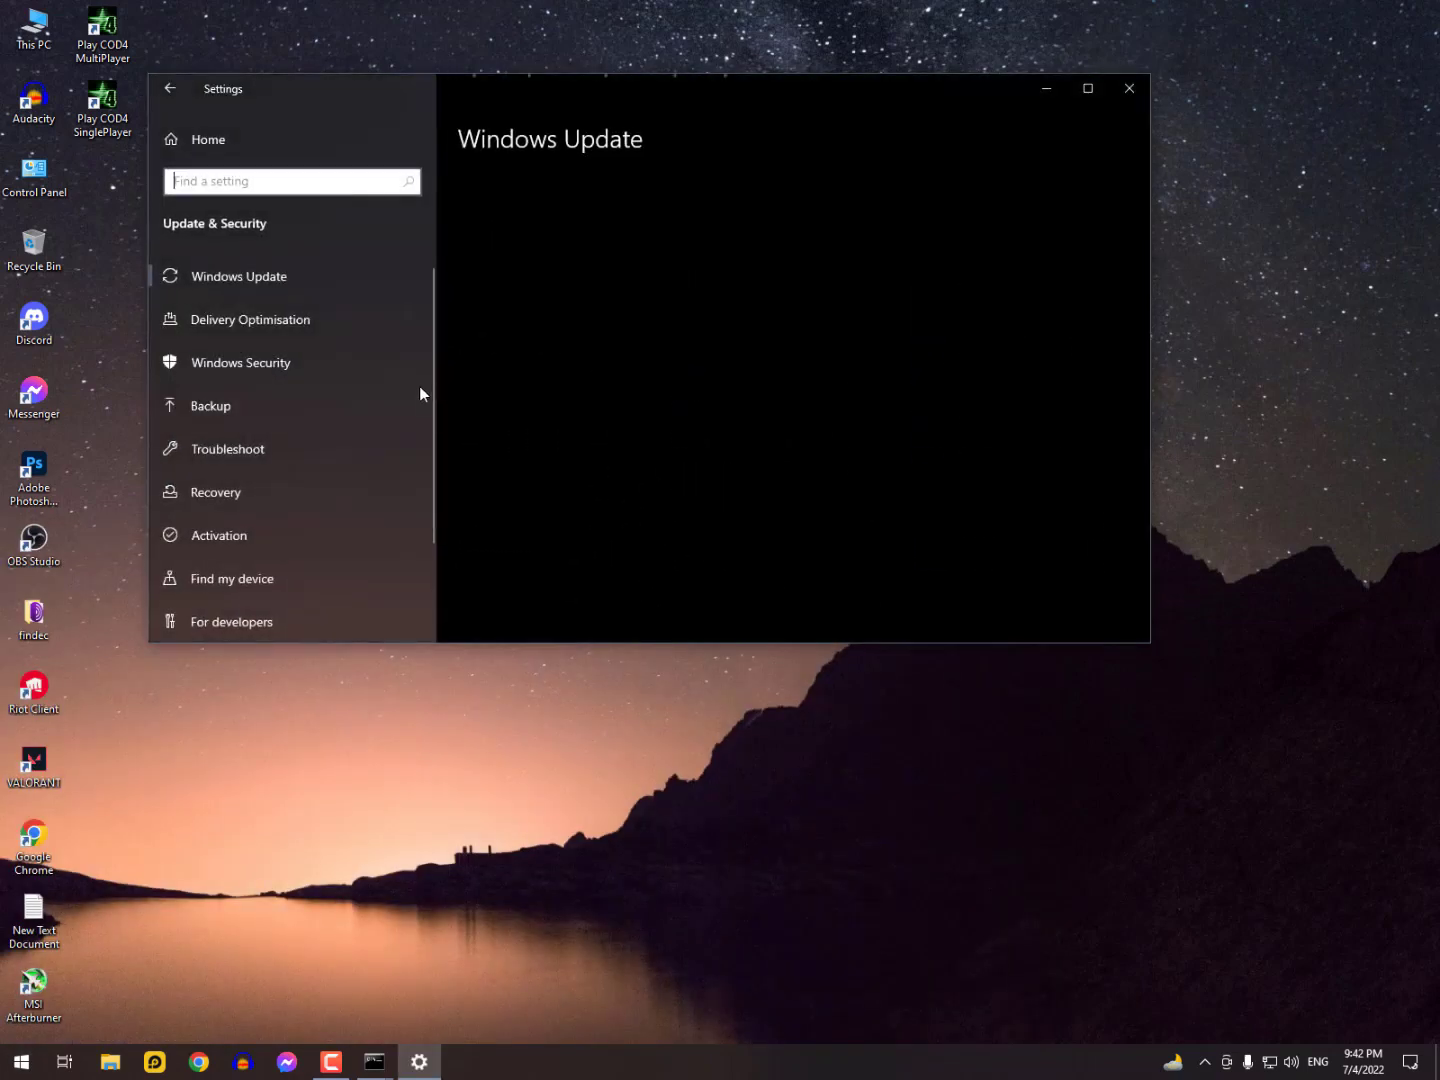
click(270, 368)
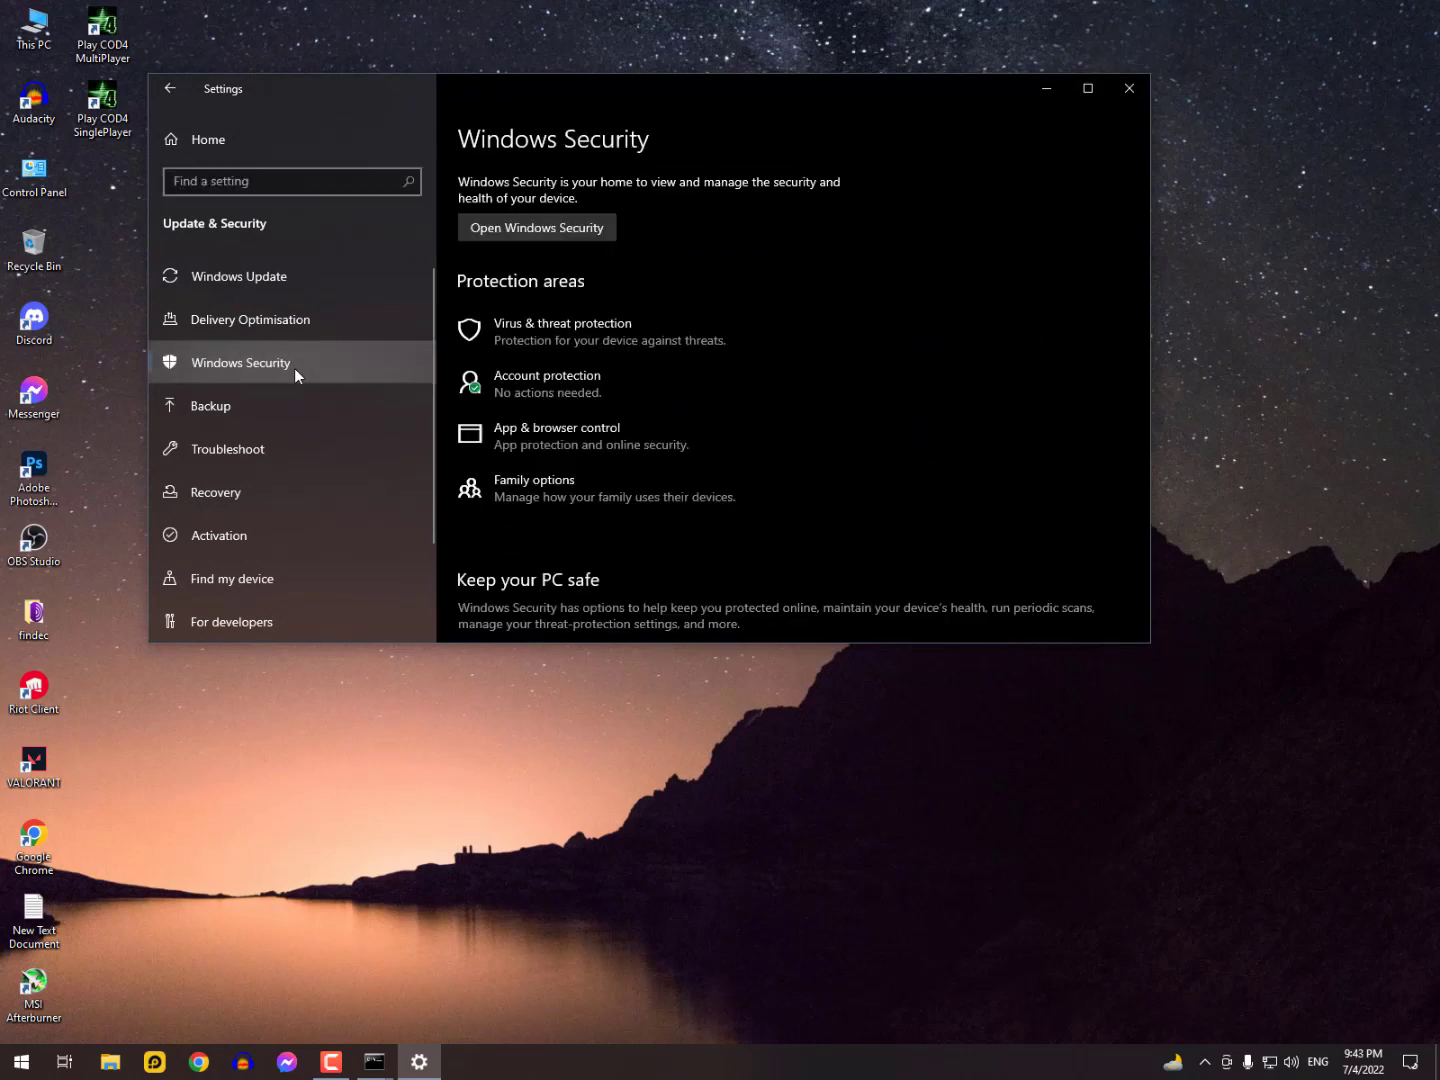
- Reopen Windows Security's Virus & threat protection page and start a Quick scan
click(507, 338)
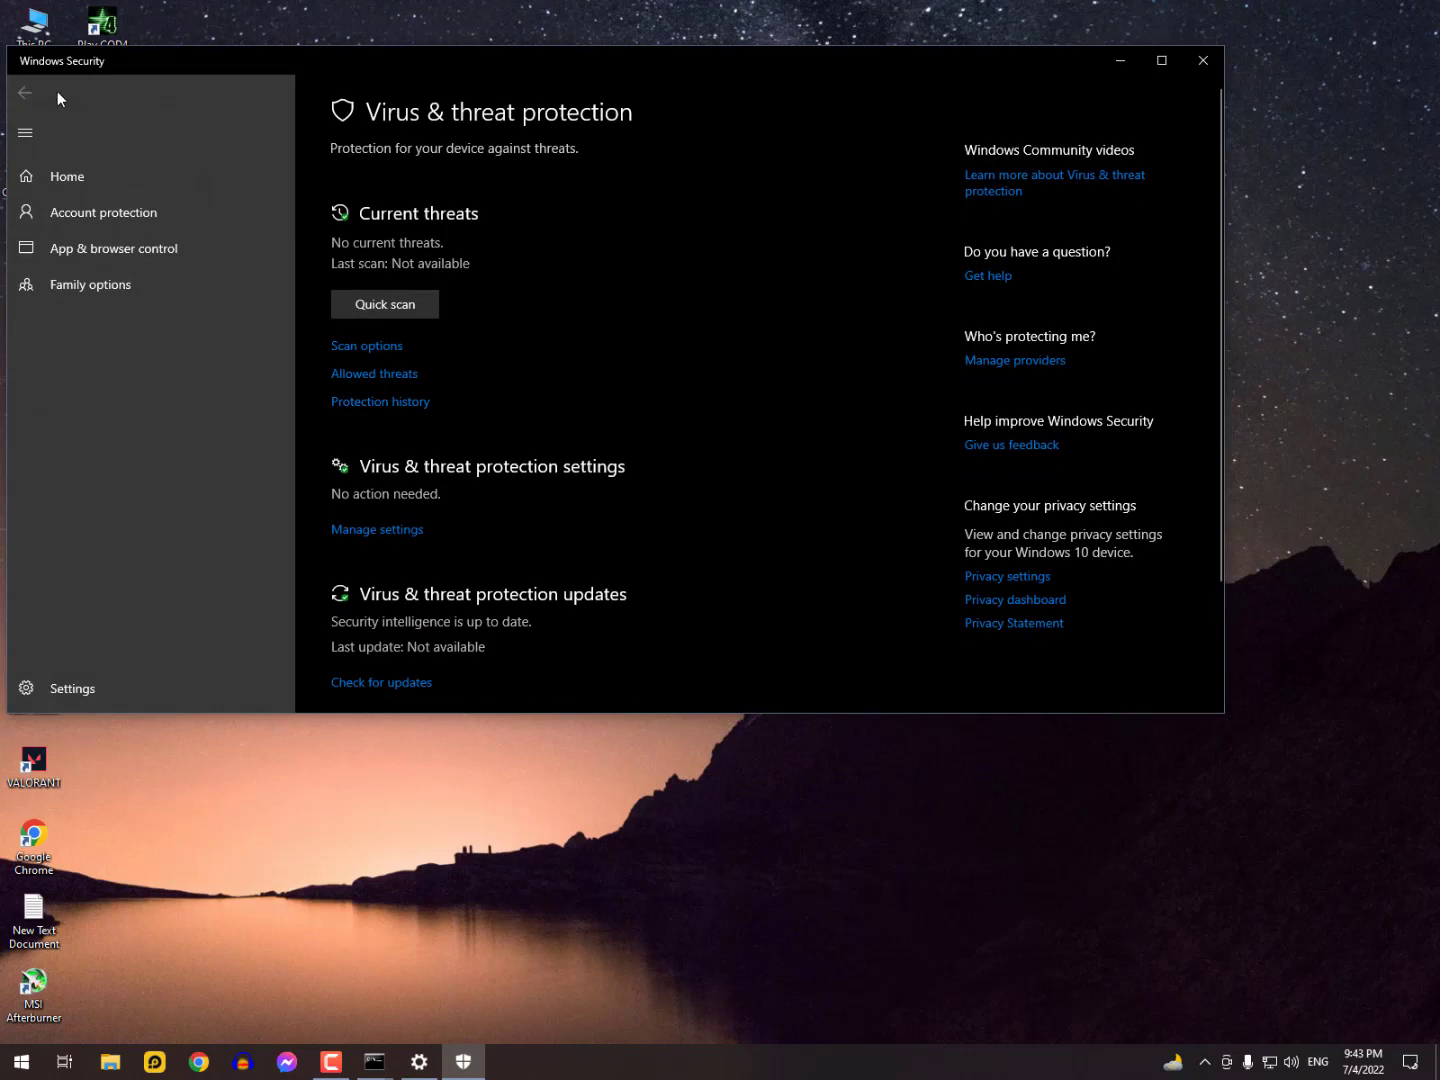
click(1202, 60)
click(516, 227)
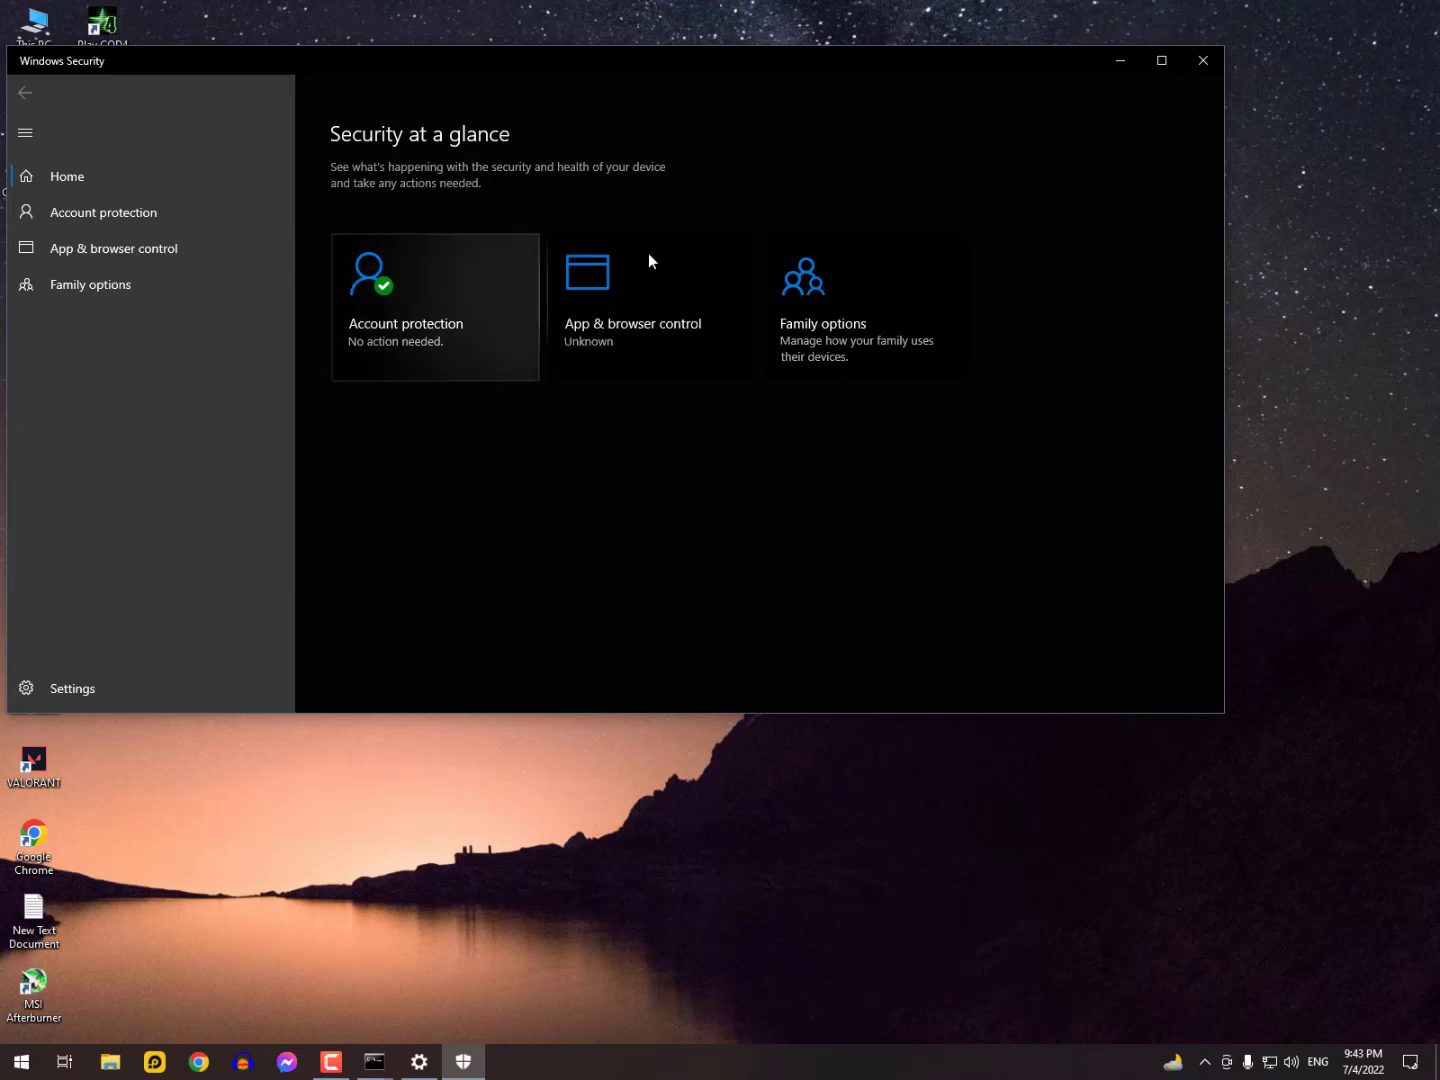
click(1202, 60)
click(528, 332)
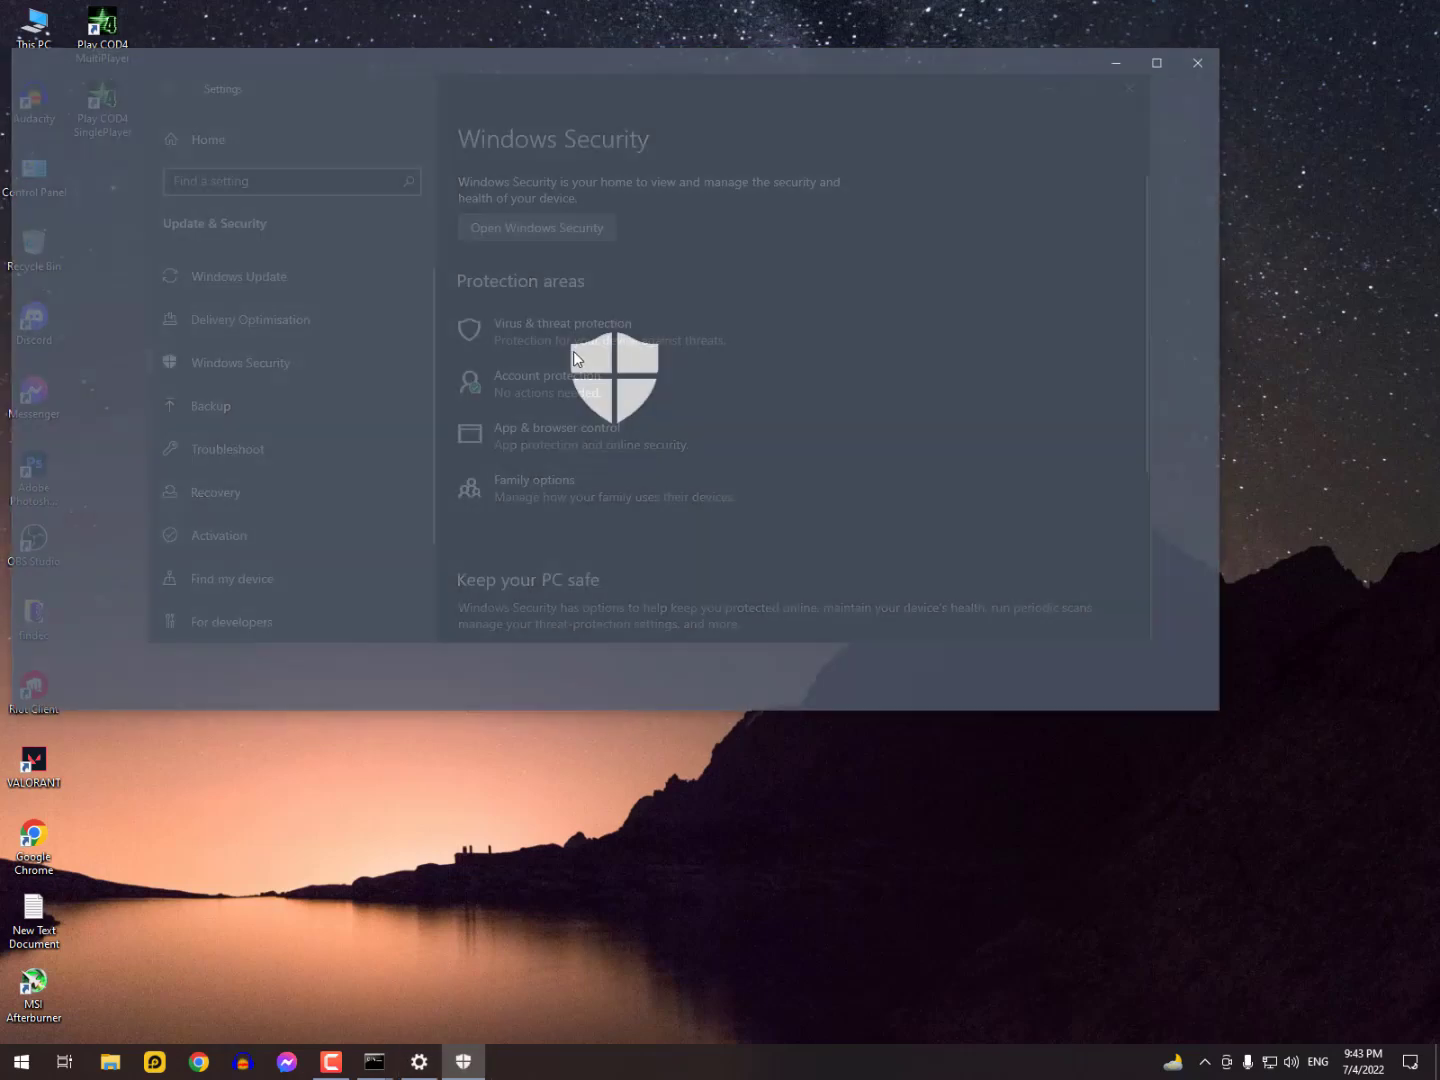
click(428, 332)
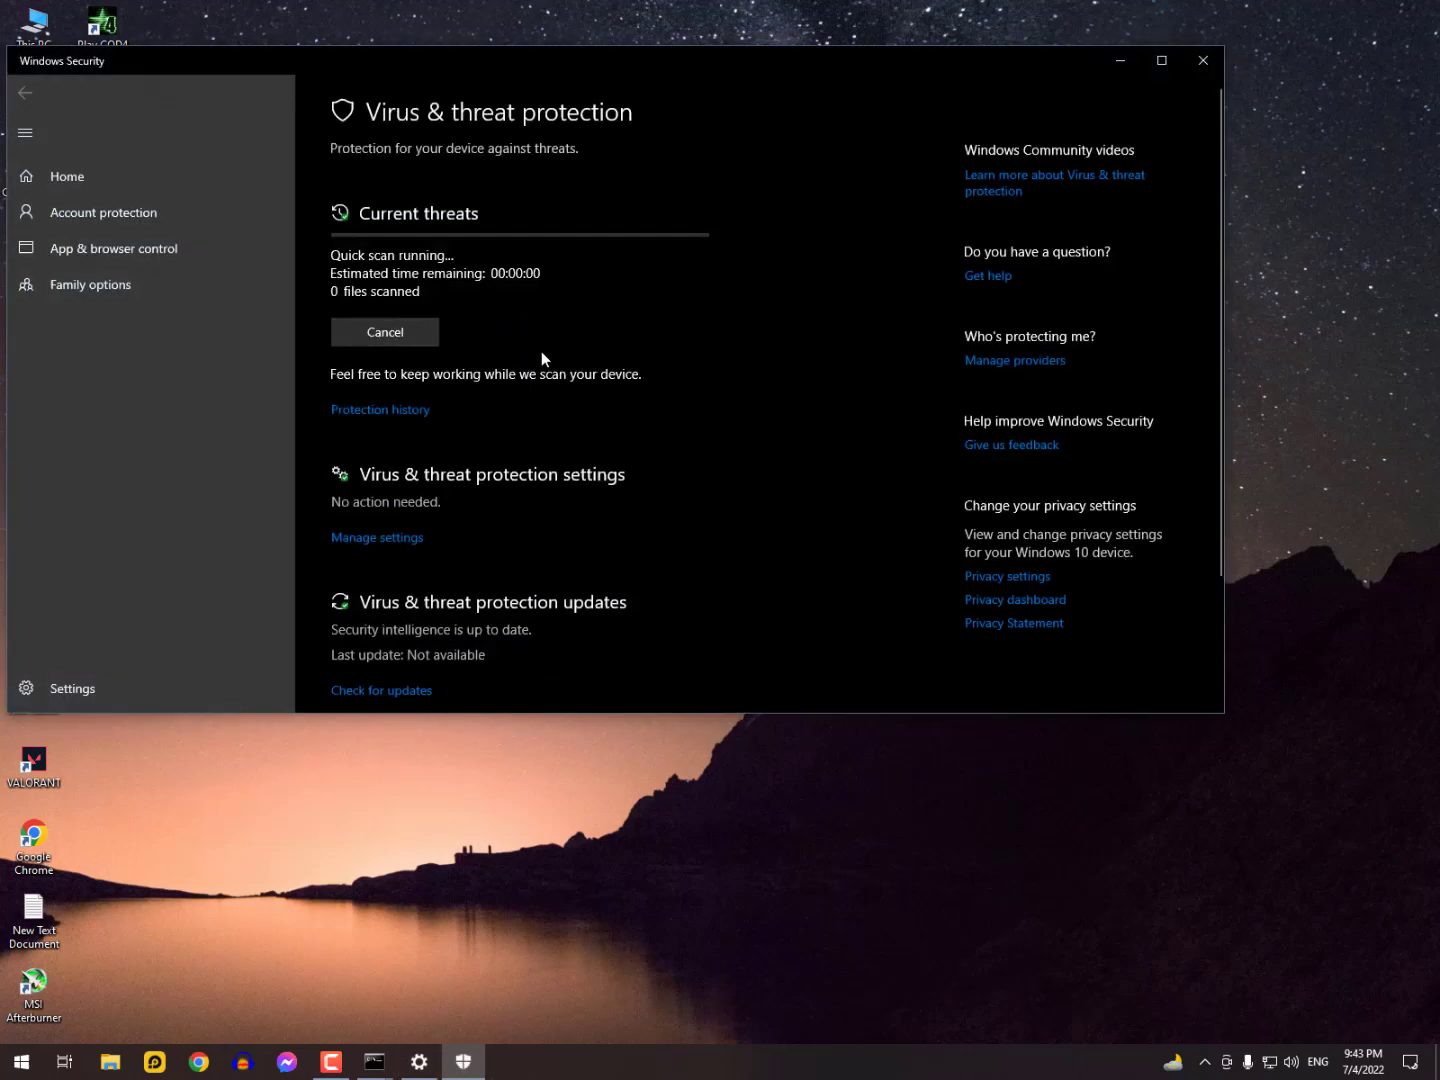
scroll(505, 466, down, 3)
scroll(503, 456, up, 3)
scroll(458, 389, down, 3)
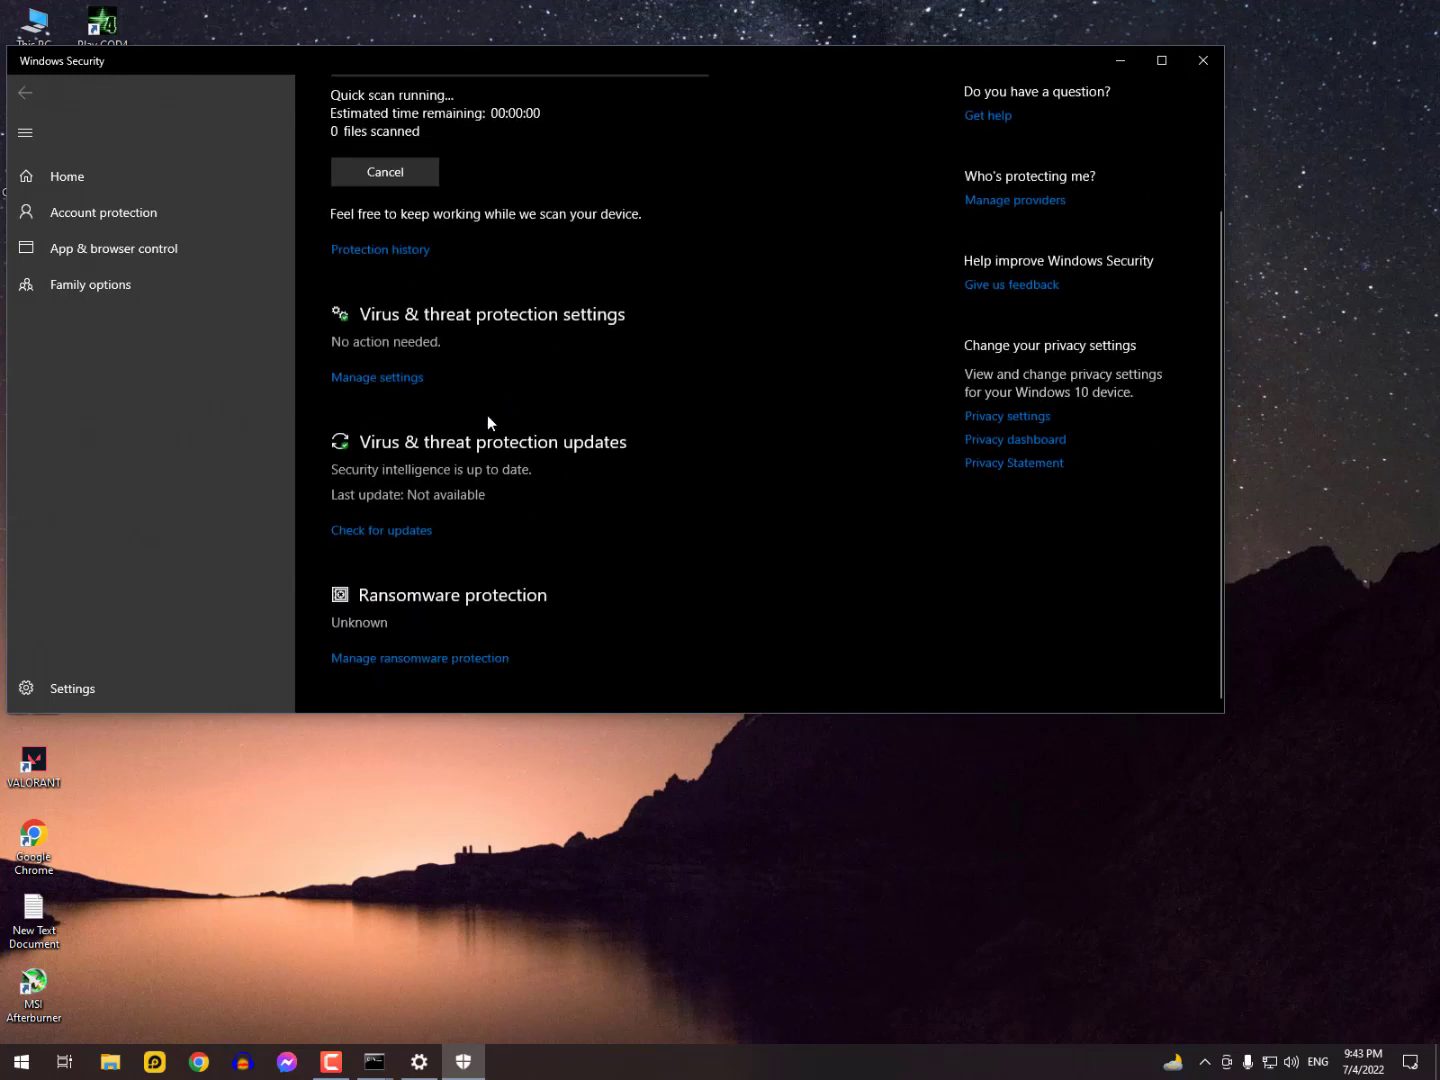